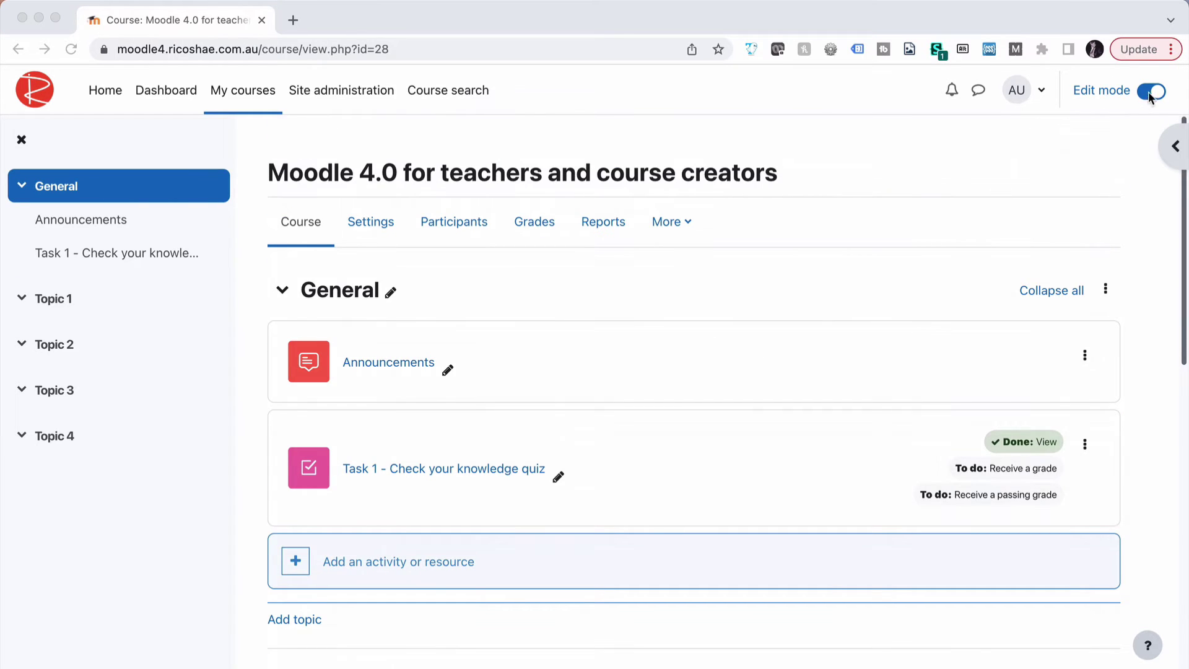
Scroll down the course page toward the General section's add-activity link.
scroll(906, 158, "down", 3)
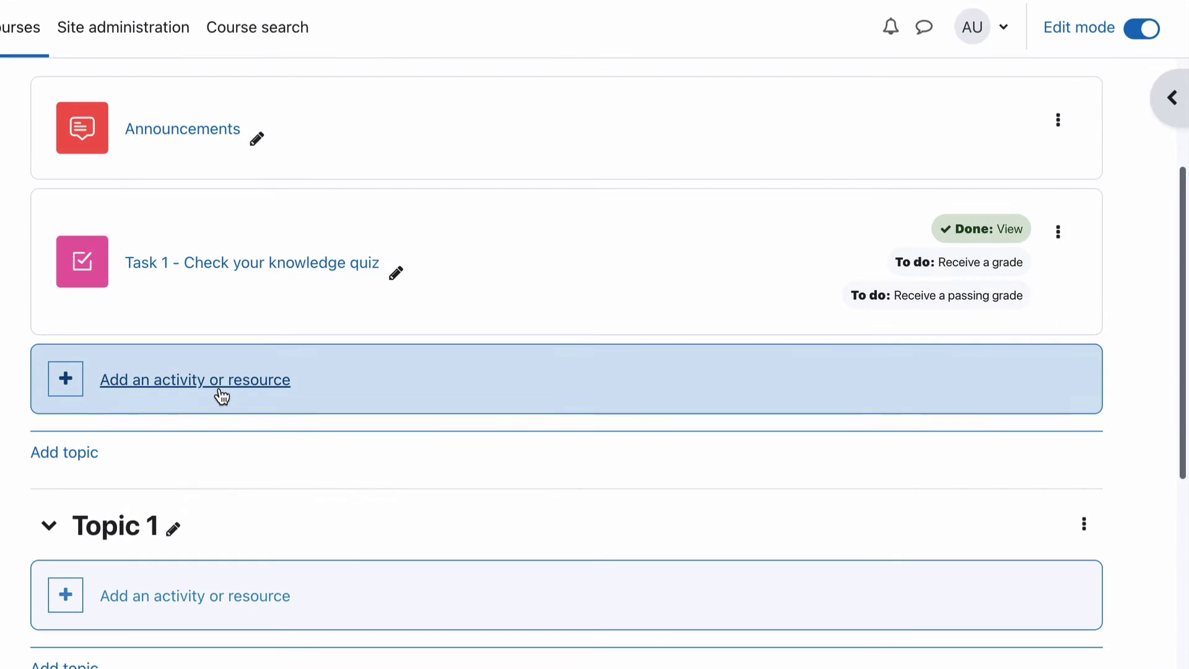
In the activity chooser, look through the Activities and All tabs, then choose Assignment.
left_click(220, 391)
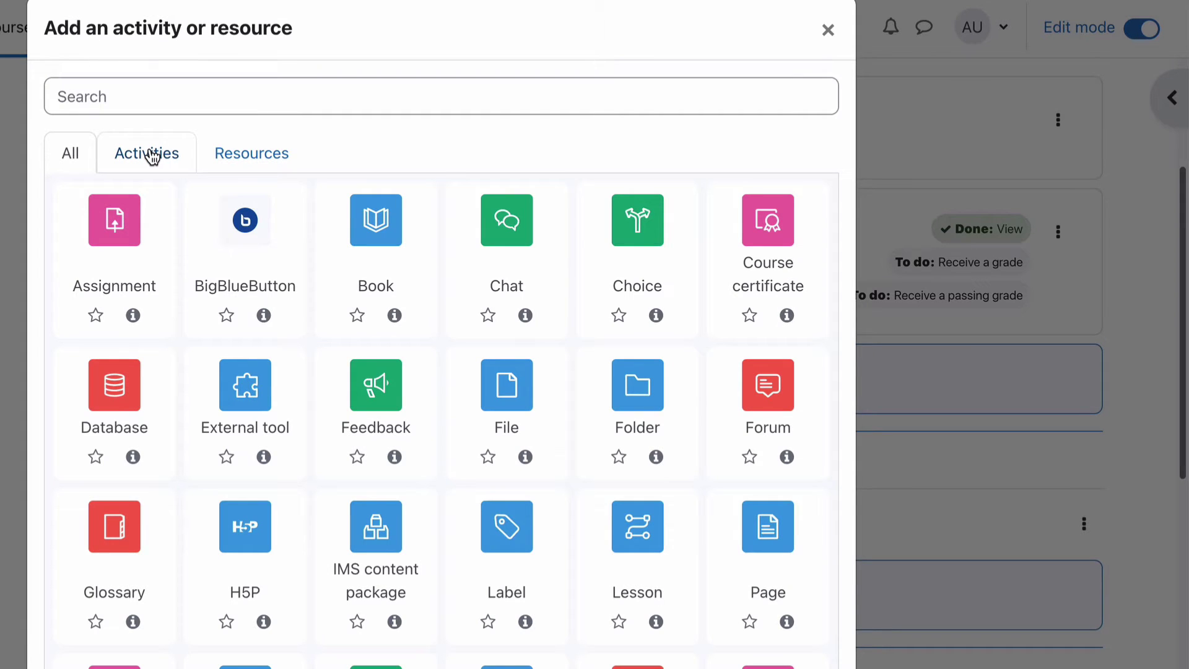
left_click(152, 158)
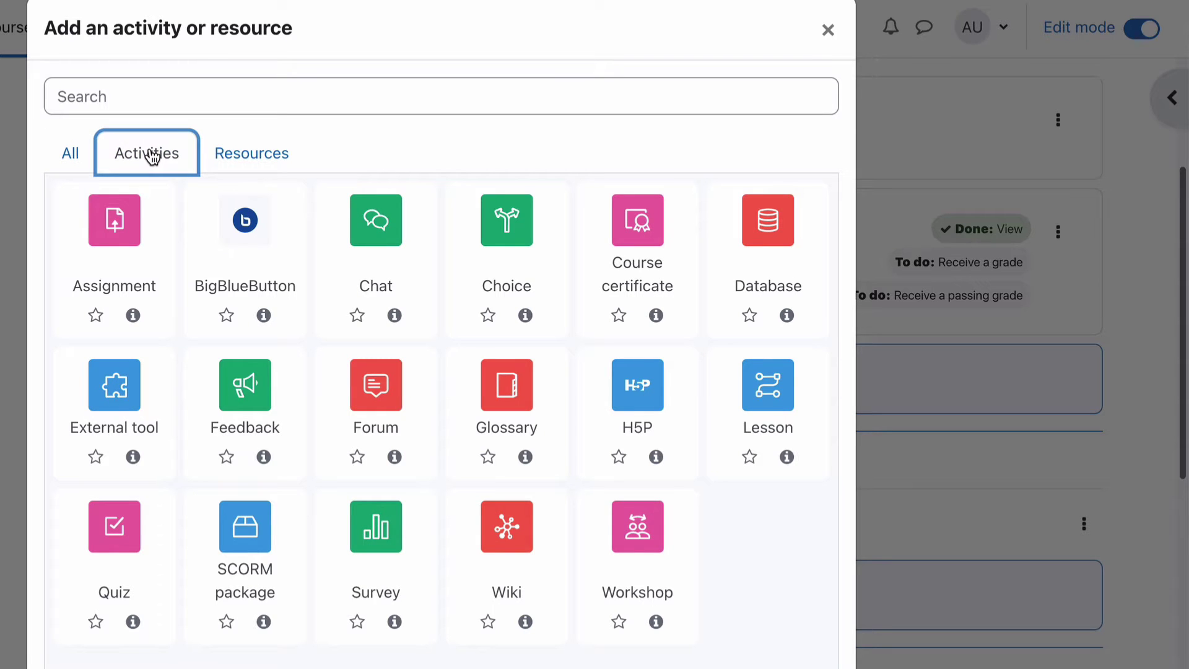
left_click(74, 153)
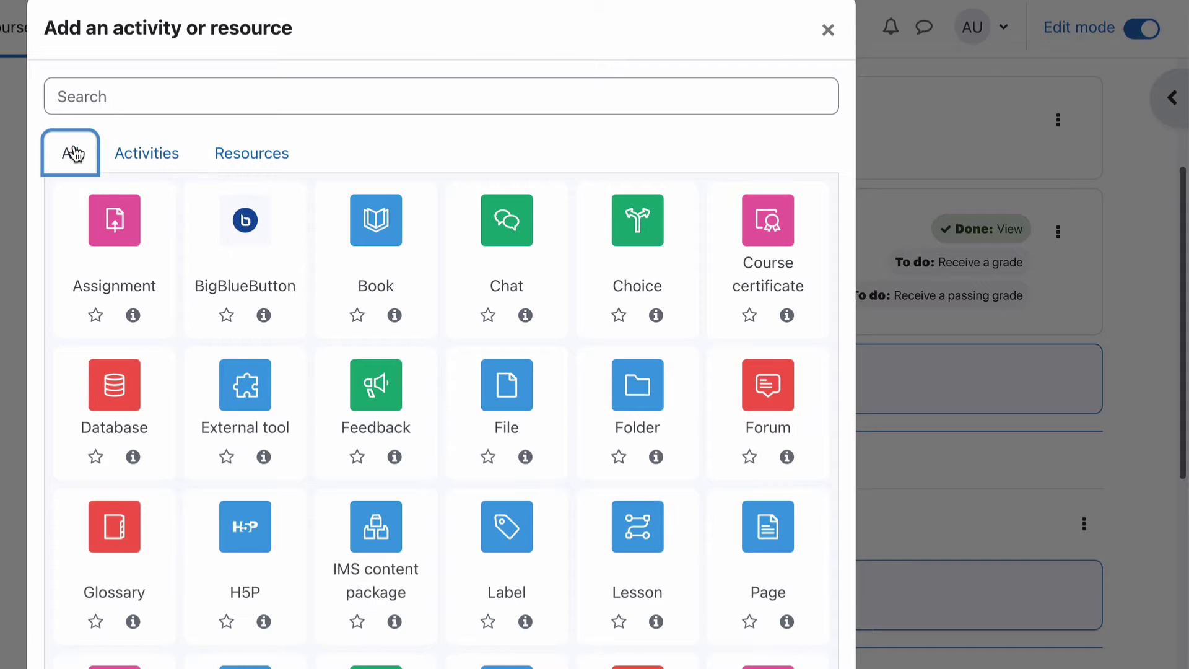
left_click(118, 227)
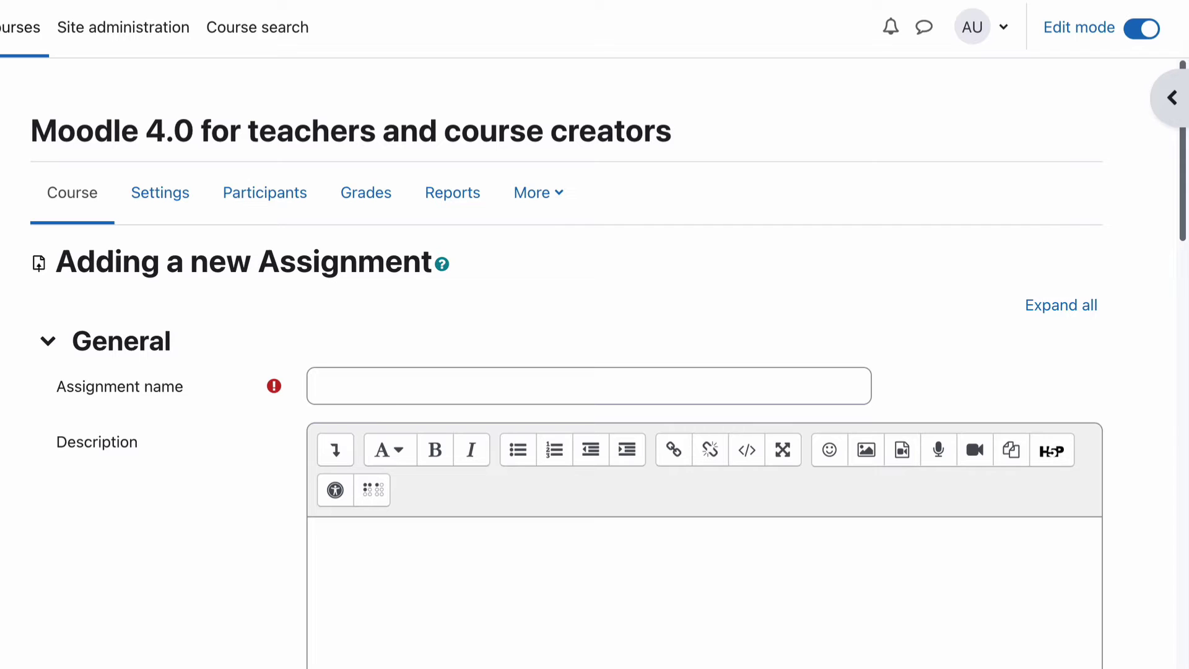
Name the assignment 'Task 2 - Your first SVG image' with description 'Description text.'.
left_click(369, 387)
type("Task 2 - Your first SVG image")
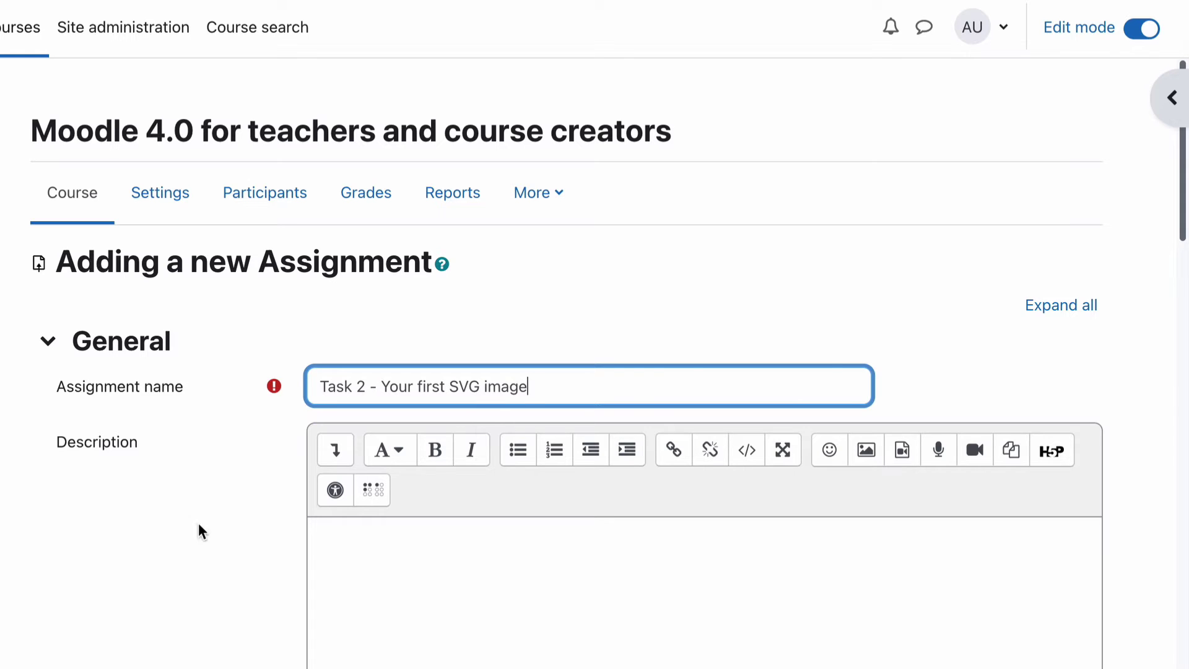
scroll(198, 523, "down", 2)
scroll(118, 425, "down", 5)
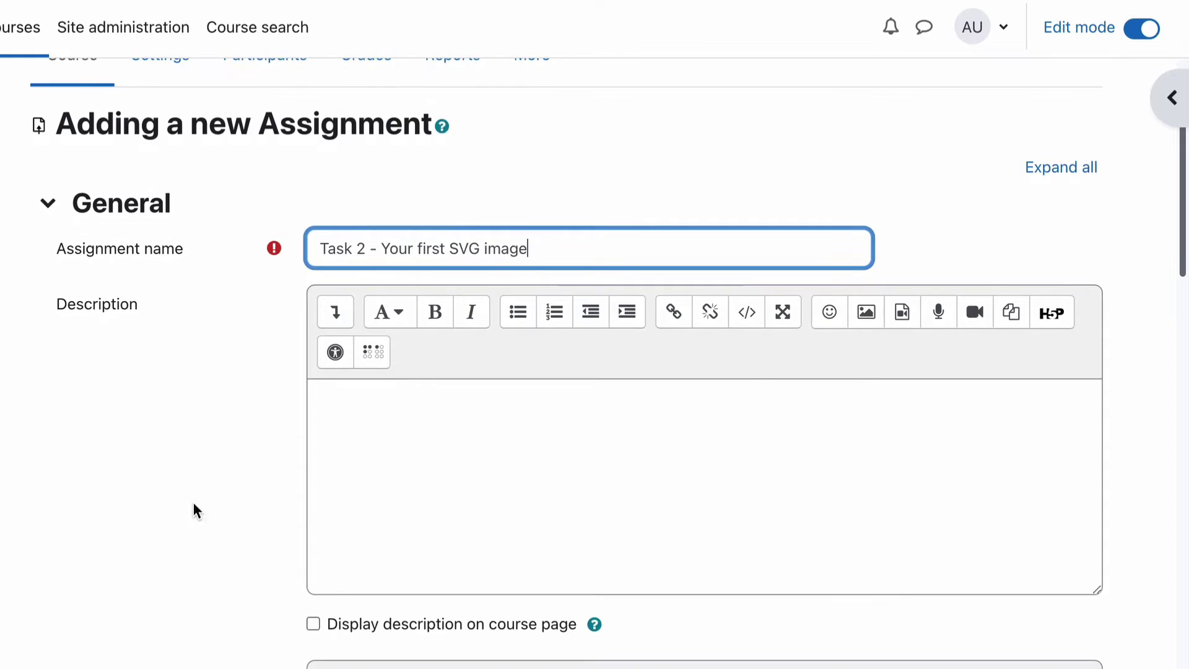
key("Tab")
key("Tab")
type("Description text.")
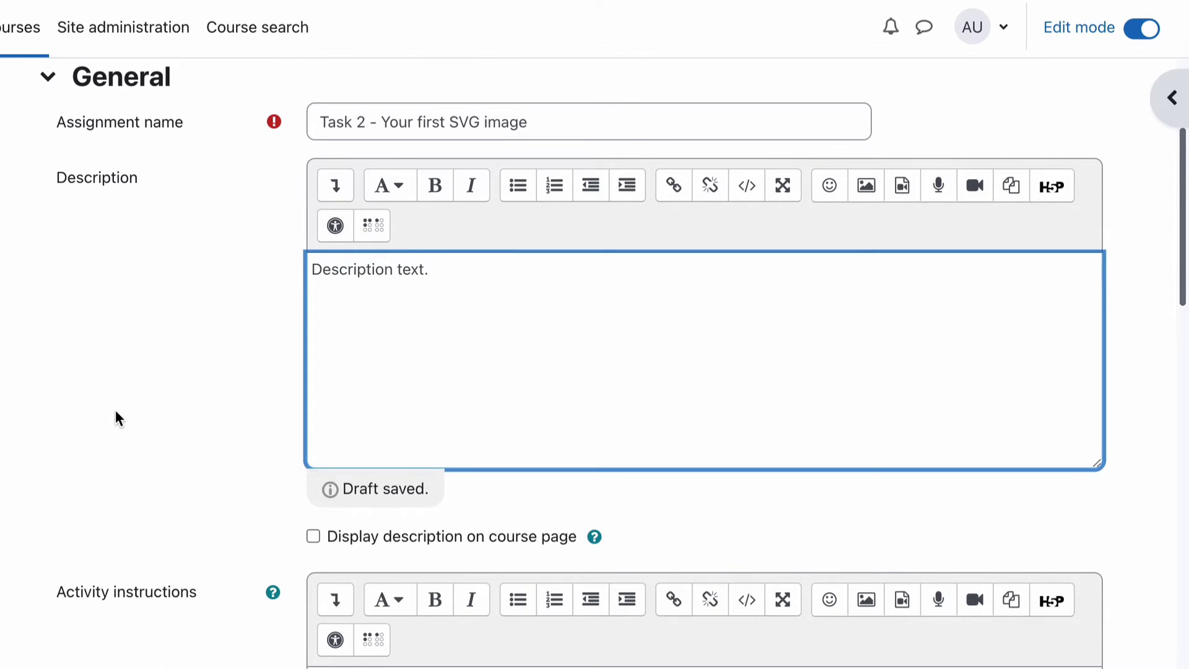
scroll(279, 422, "down", 8)
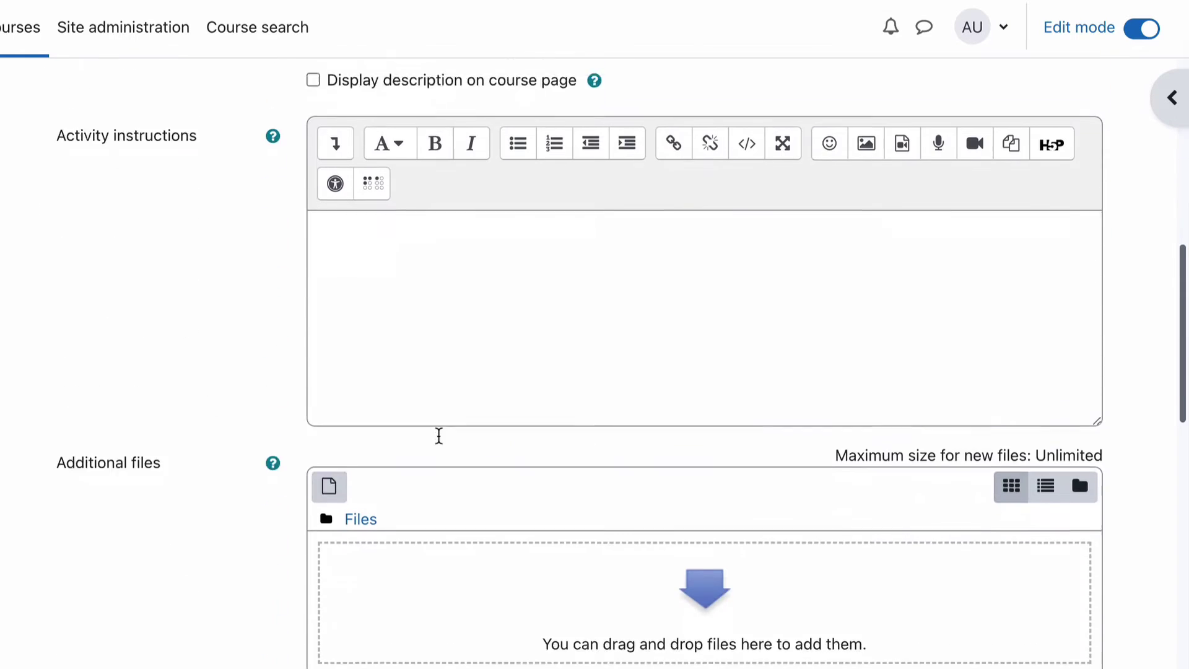
Enter 'Activity instruction text.' as the activity instructions, correcting the misspelled 'instruciton'.
left_click(417, 253)
type("Activity instruciton text.")
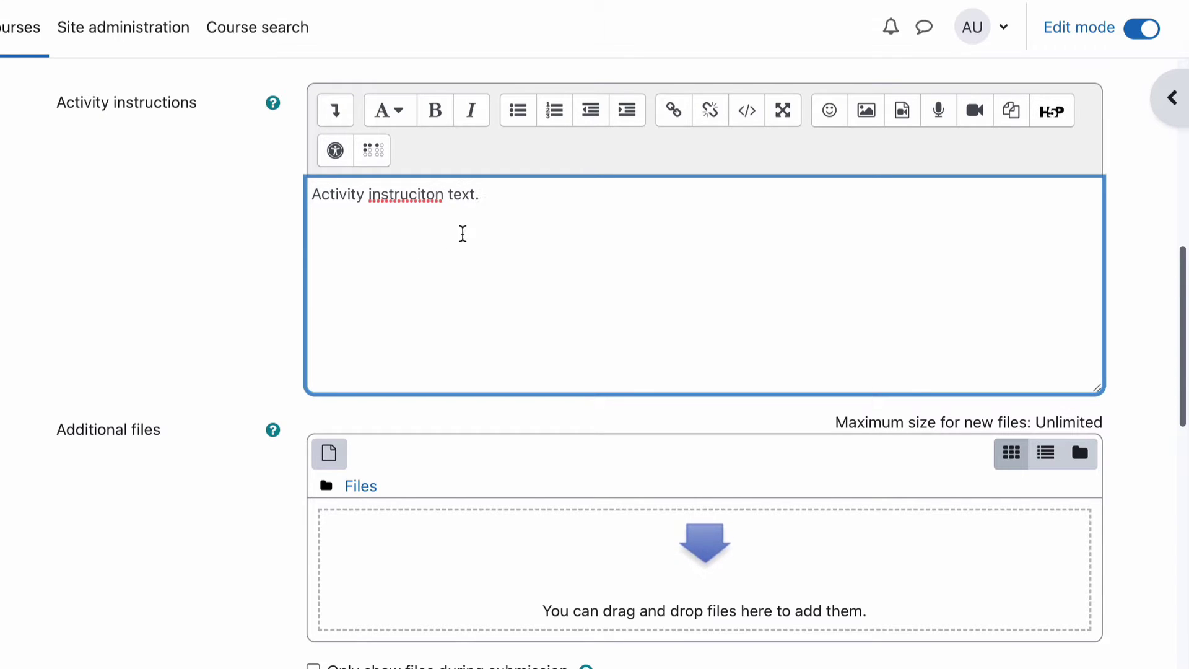
left_click(408, 194)
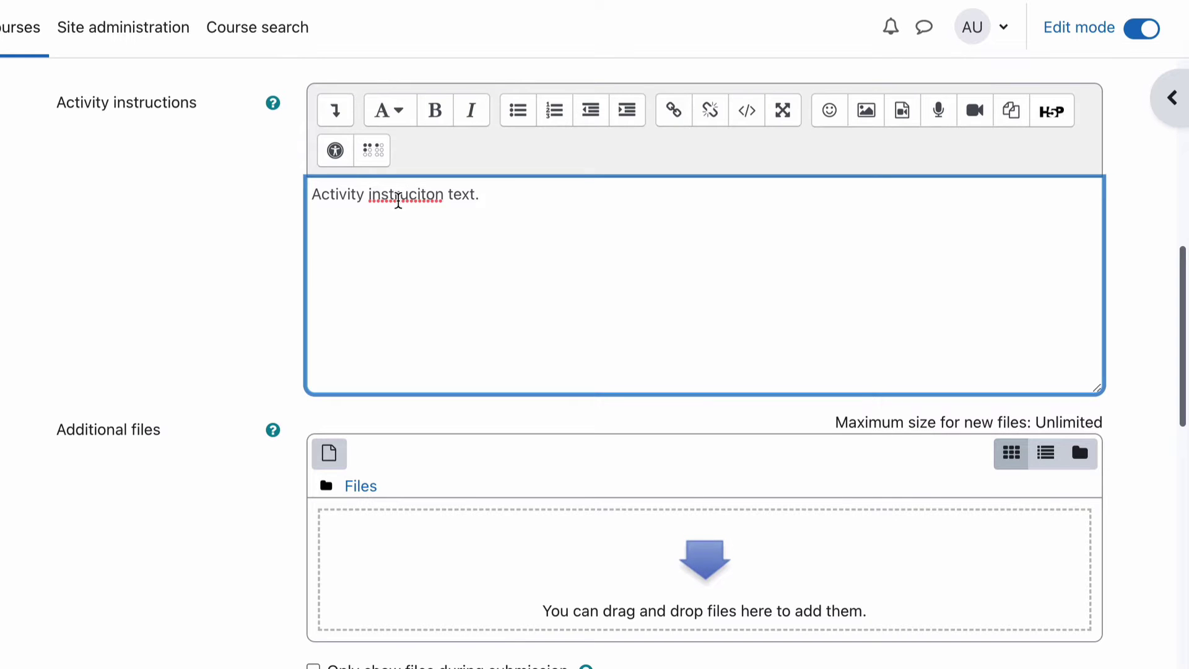
right_click(404, 195)
left_click(412, 212)
left_click(218, 325)
scroll(218, 325, "down", 3)
scroll(216, 317, "up", 12)
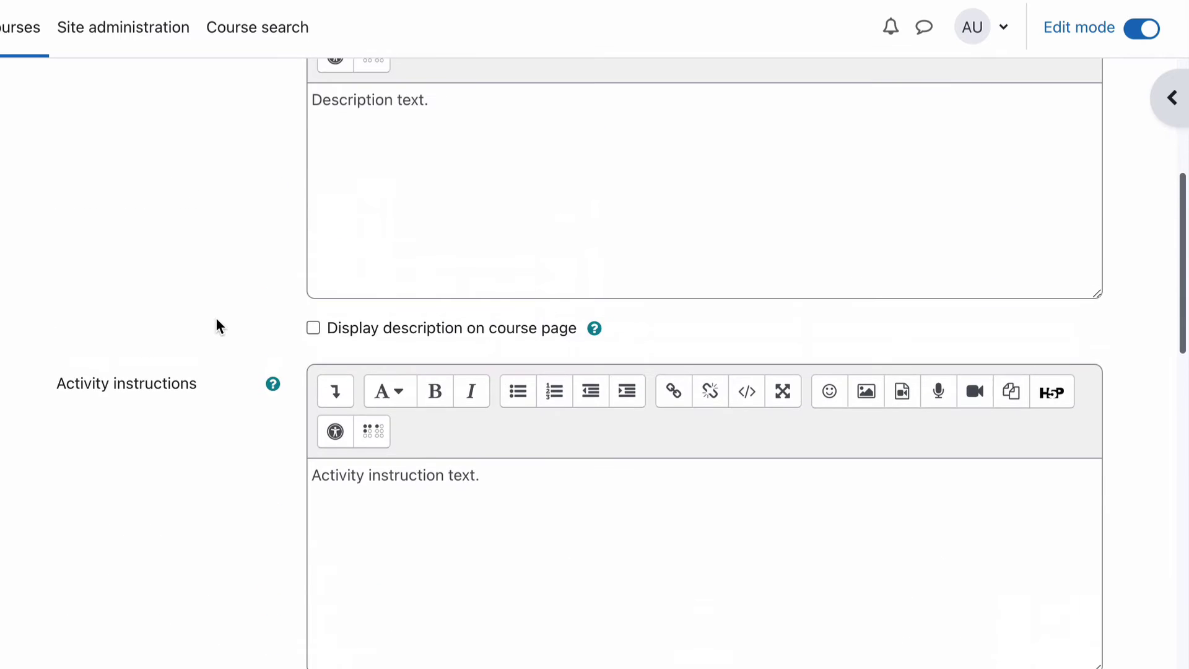
scroll(216, 317, "down", 3)
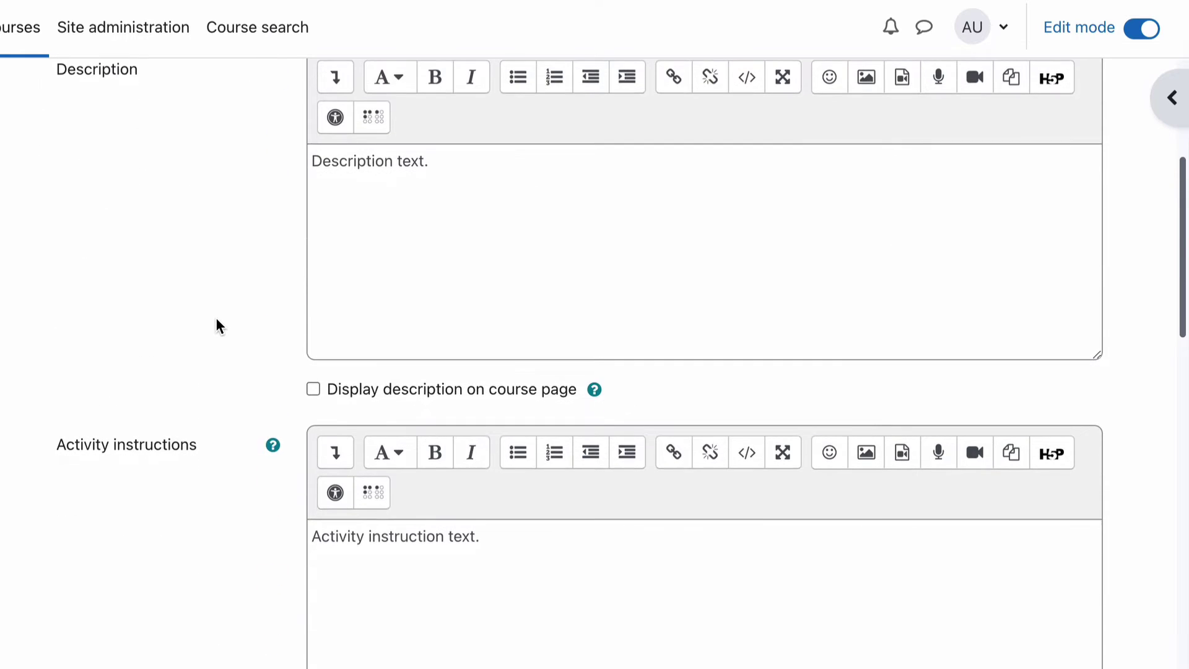
scroll(216, 317, "down", 4)
scroll(216, 317, "down", 5)
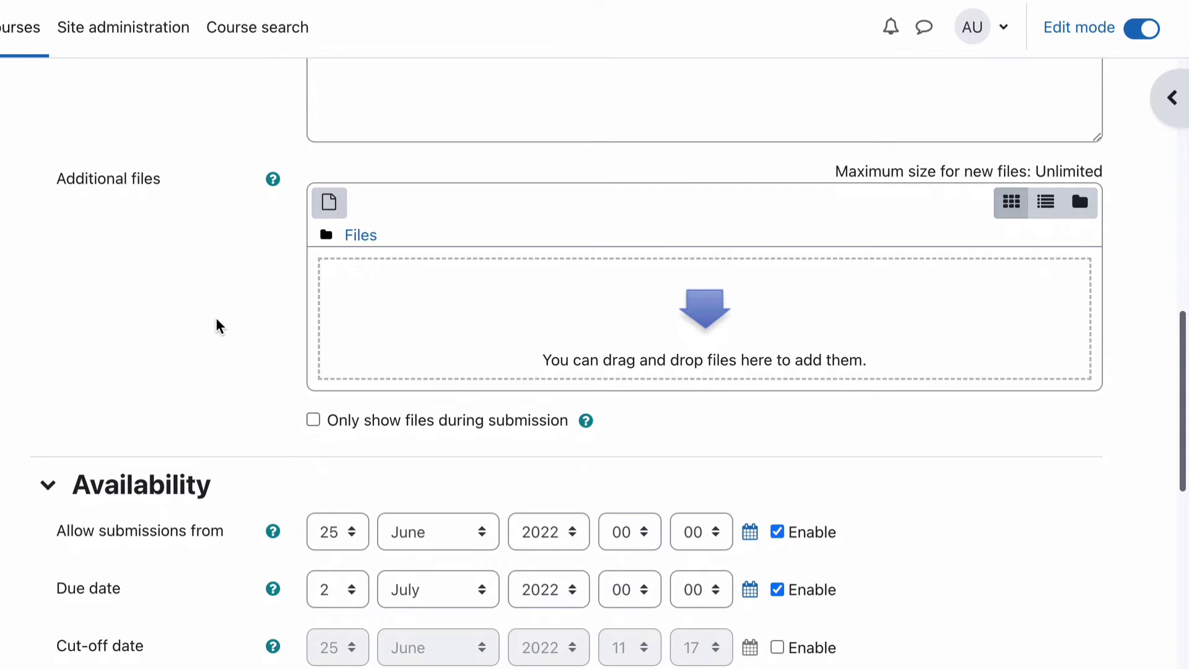
Disable the Due date and Remind me to grade by dates, keeping submissions from 25 June 2022.
scroll(216, 320, "down", 3)
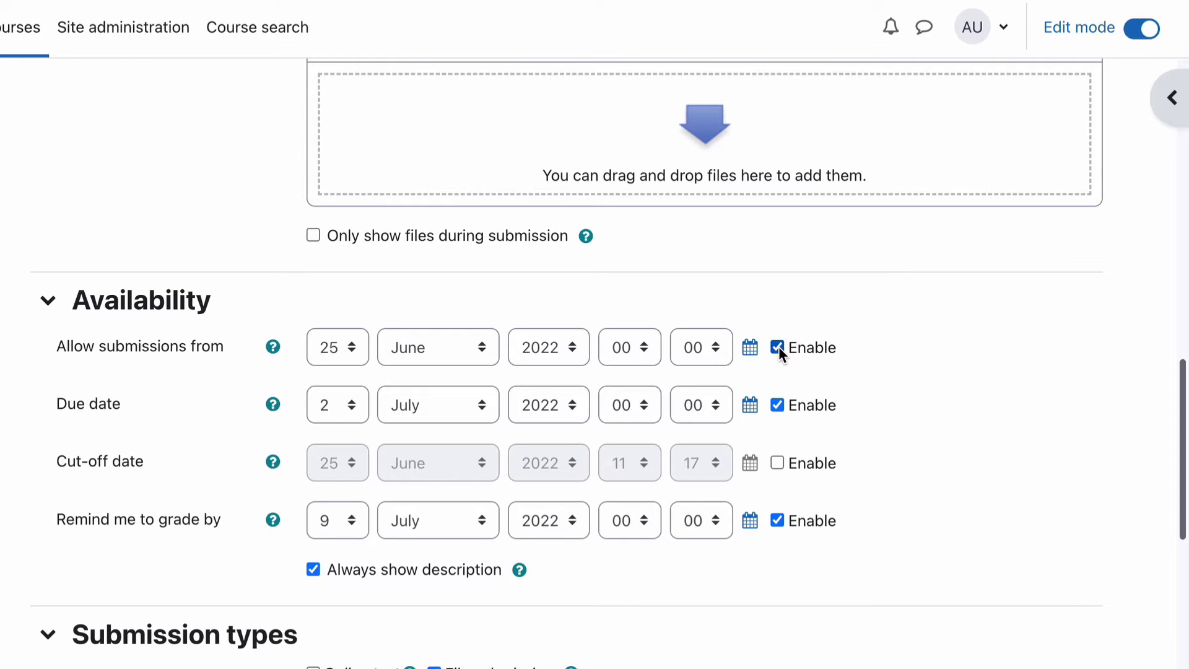
left_click(775, 406)
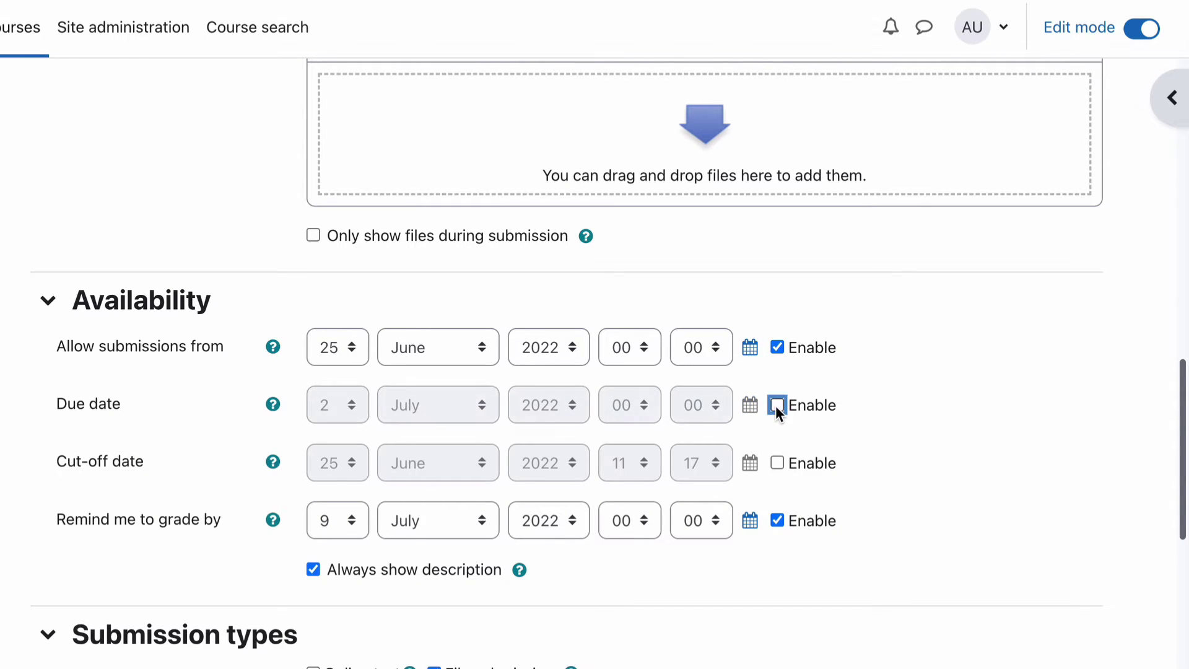
left_click(777, 520)
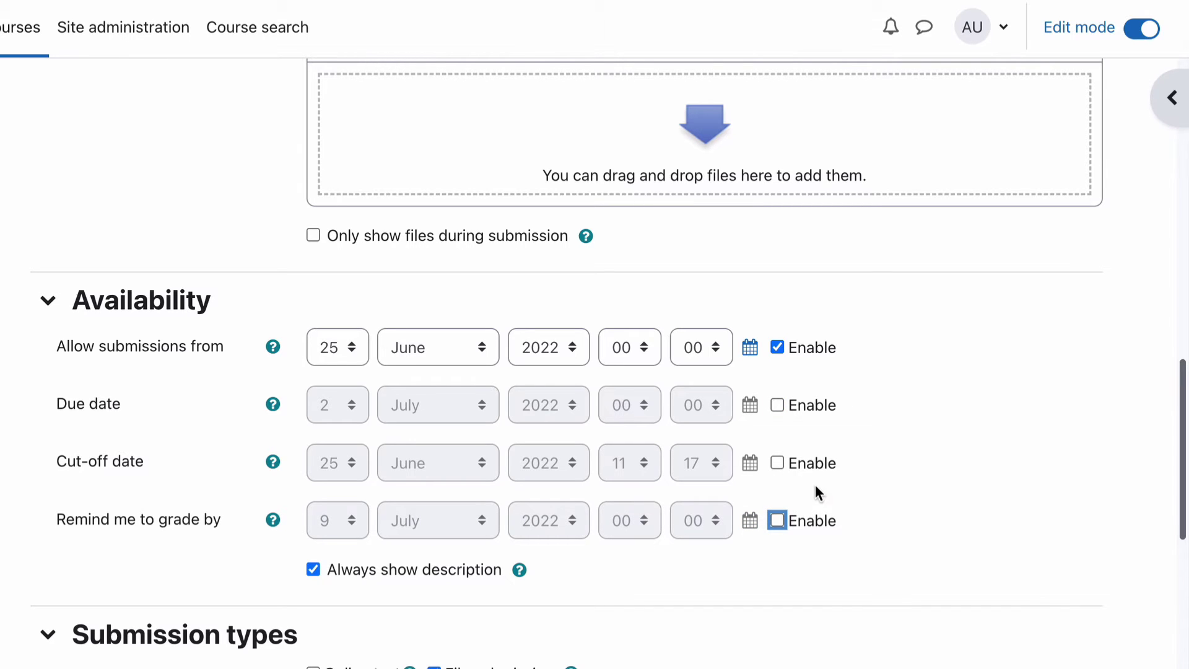
left_click(907, 466)
Enable Online text submissions alongside File submissions, leaving the word limit turned off.
scroll(768, 565, "down", 3)
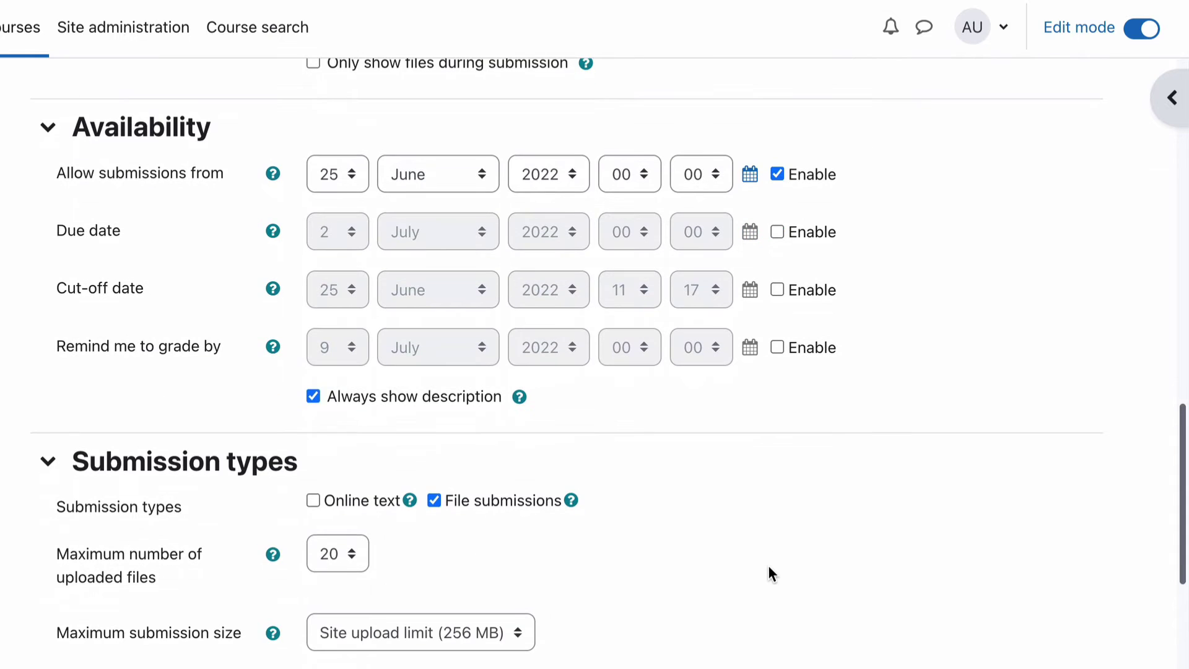
scroll(769, 567, "down", 5)
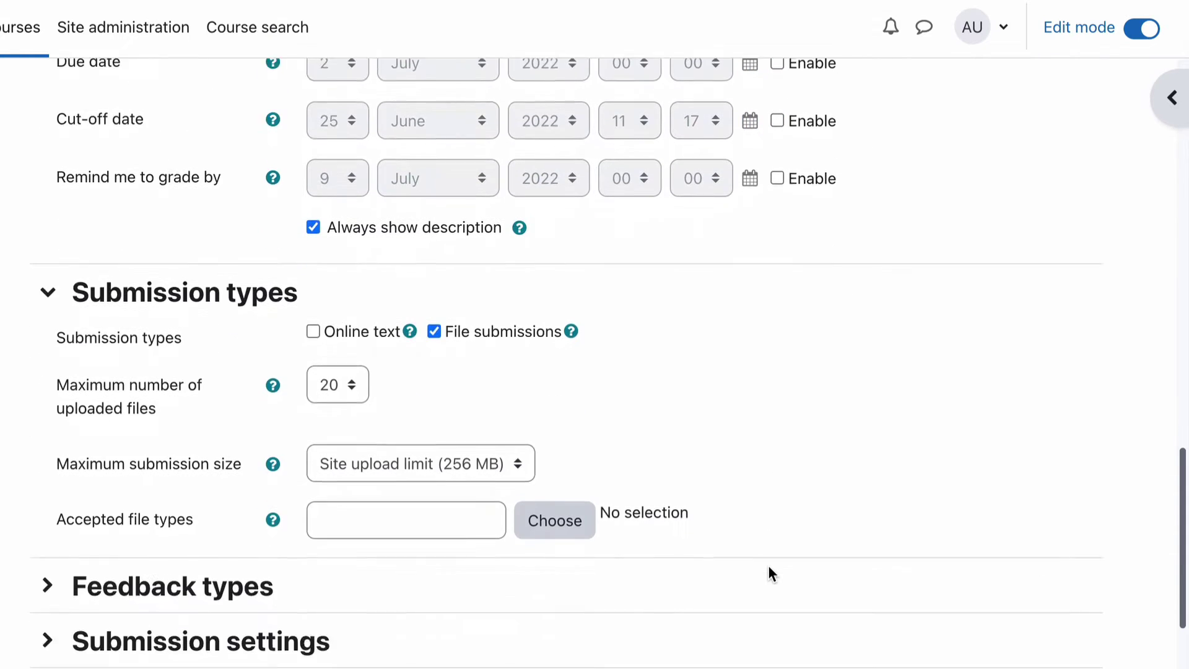
scroll(768, 565, "down", 2)
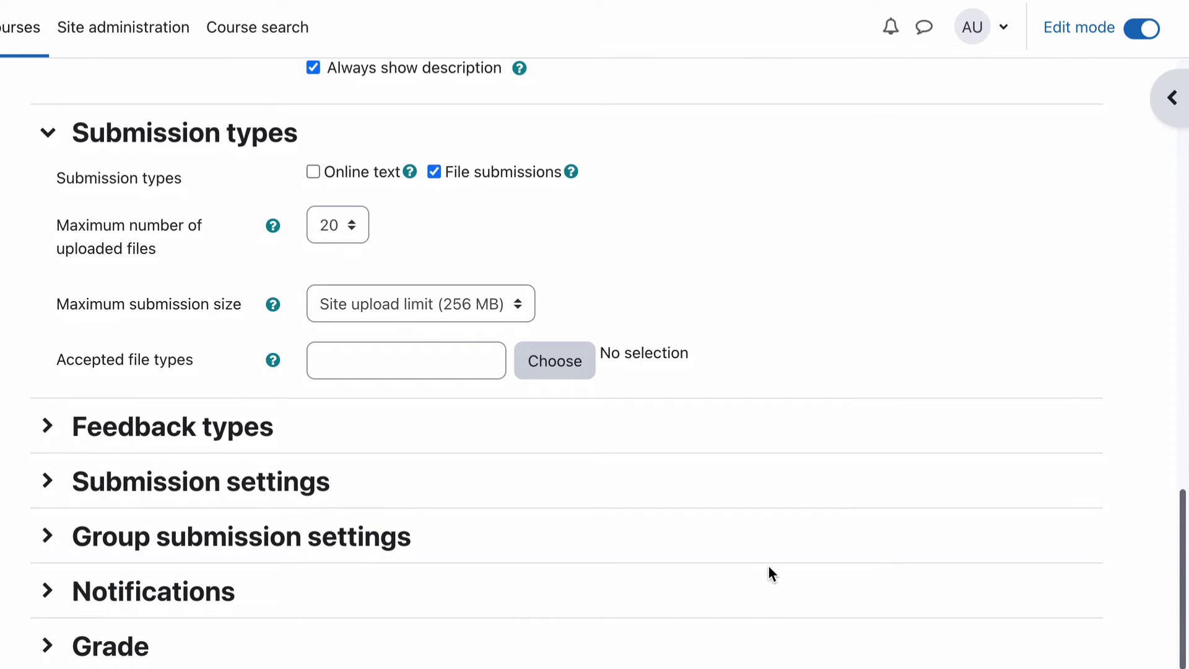
scroll(768, 567, "up", 1)
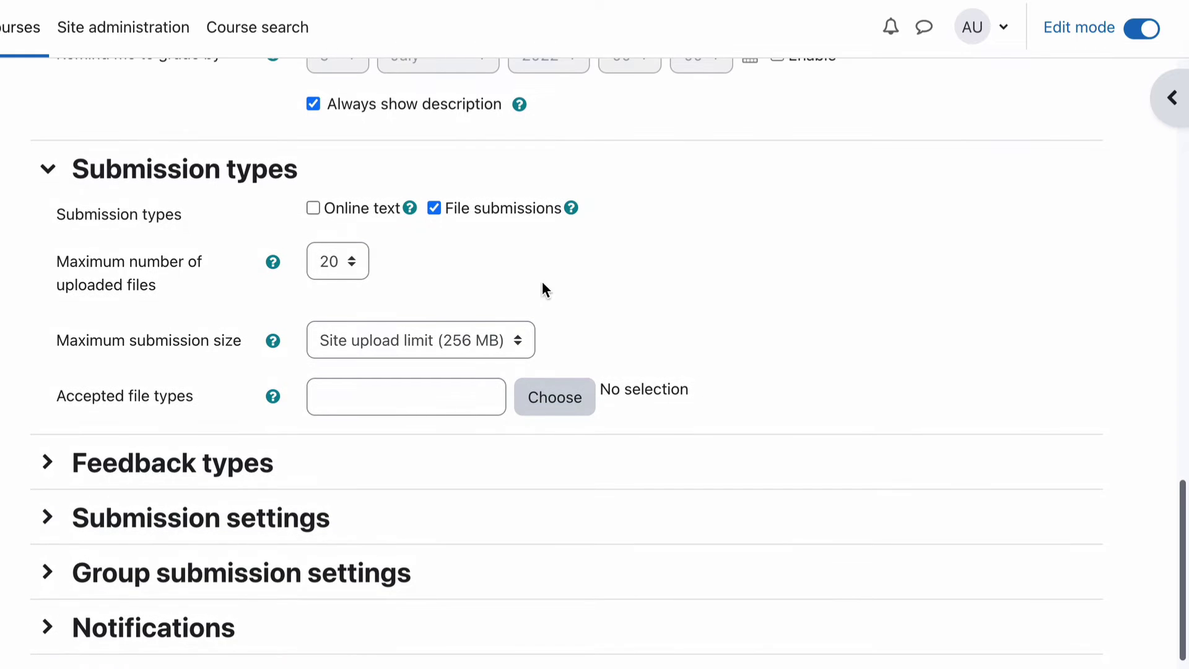
left_click(313, 208)
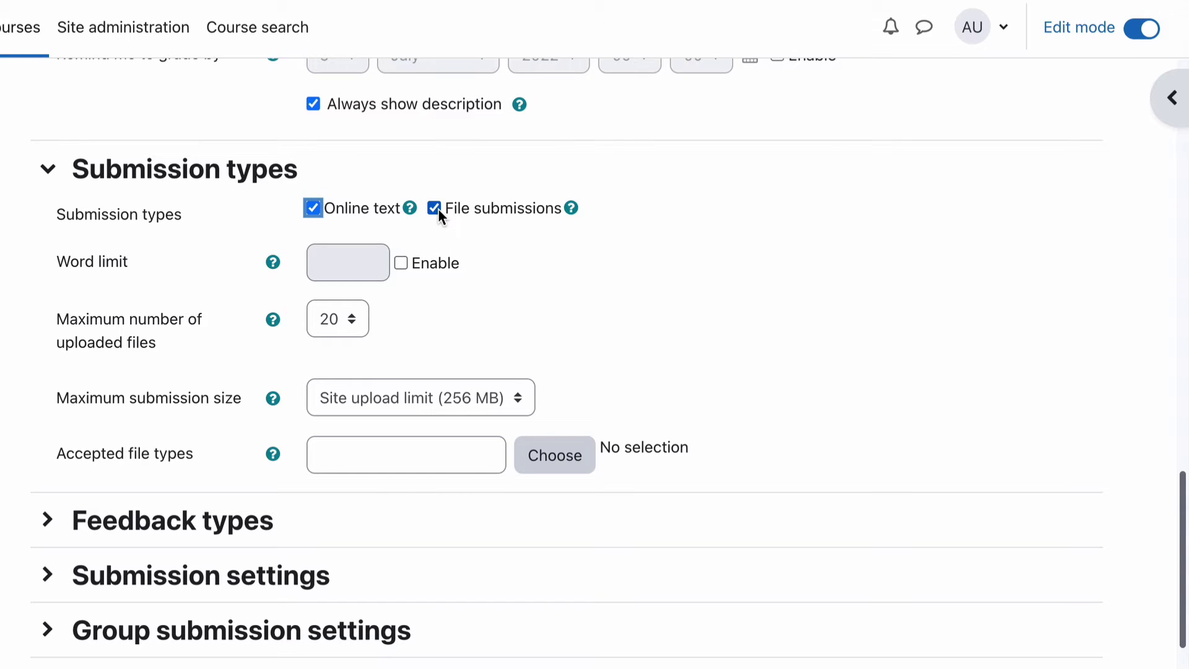
left_click(247, 196)
left_click(401, 263)
left_click(358, 260)
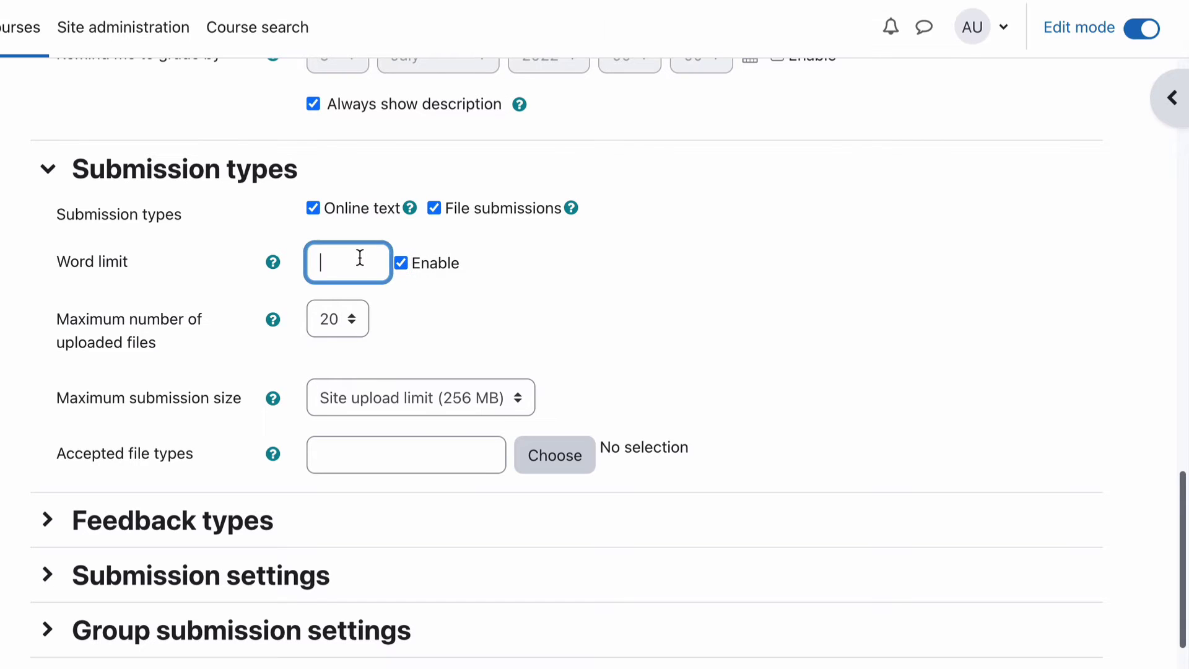
left_click(404, 266)
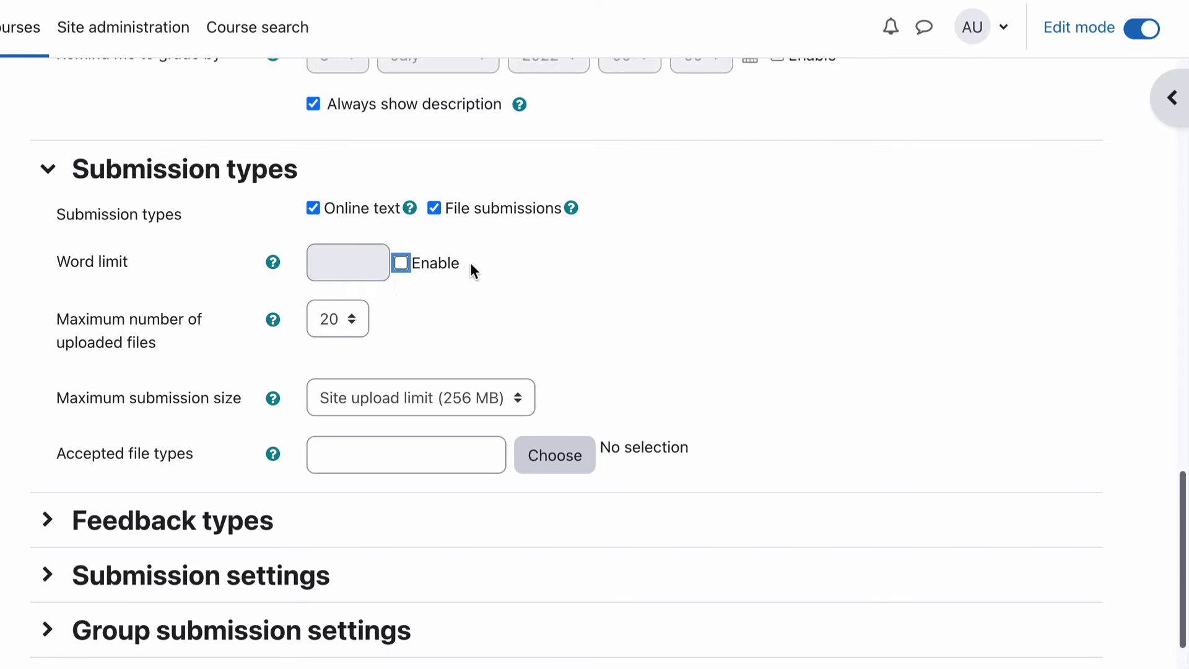
left_click(490, 270)
Limit the maximum number of uploaded files to 1.
left_click(350, 319)
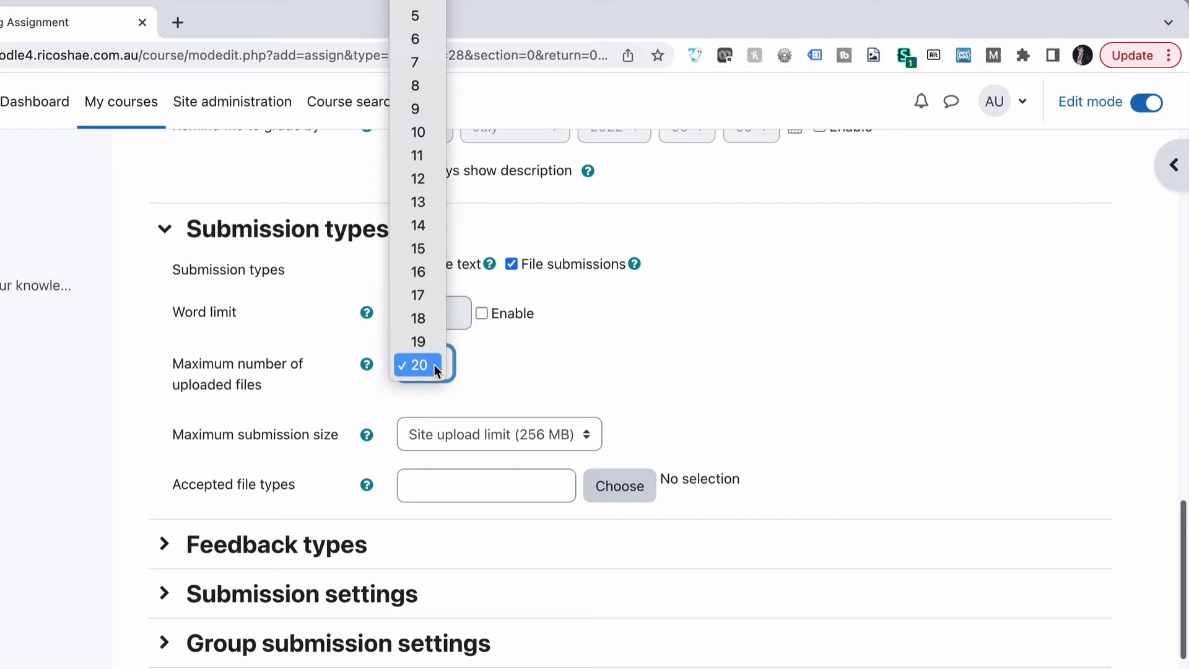
scroll(424, 274, "up", 3)
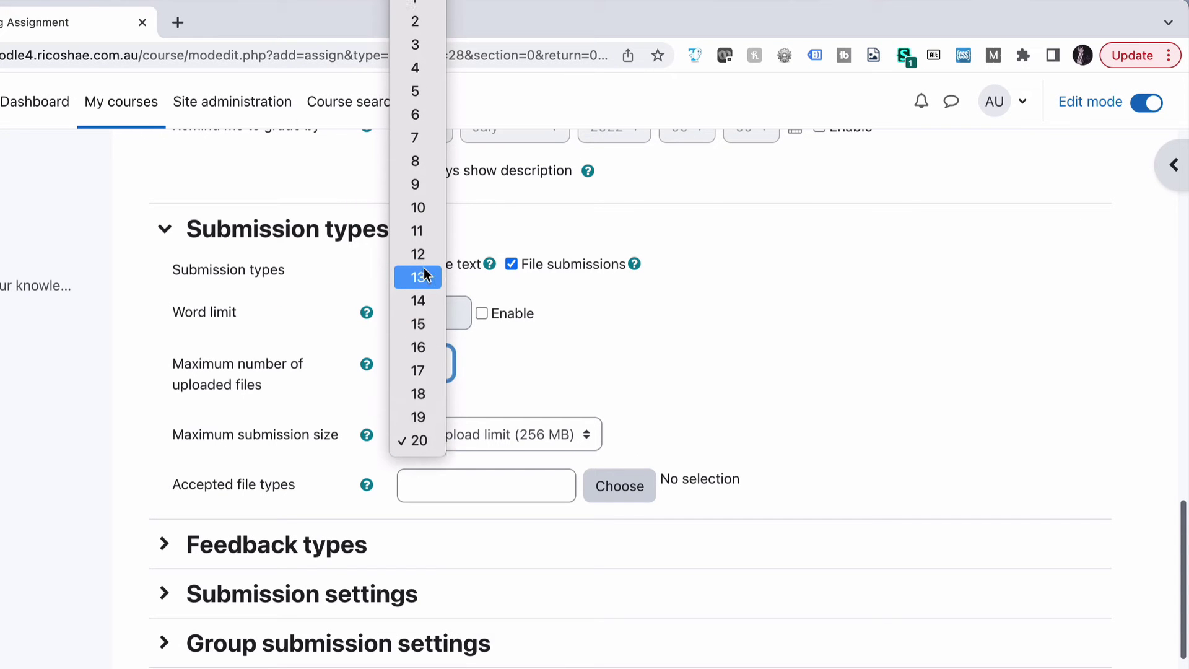
left_click(592, 350)
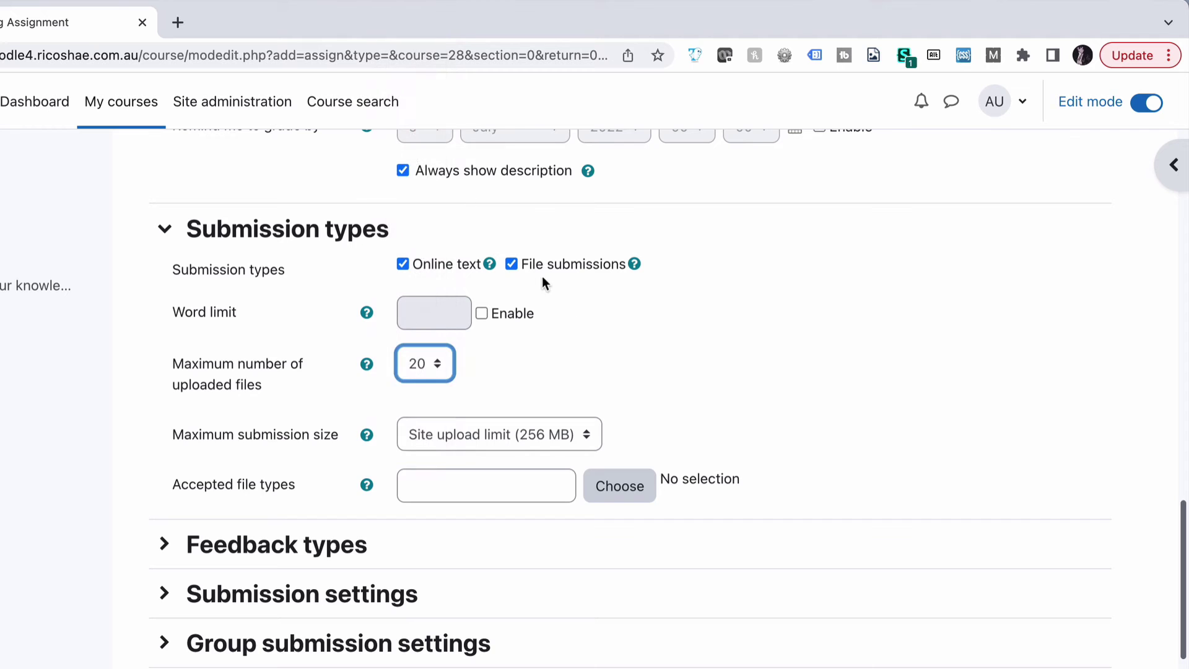
left_click(511, 264)
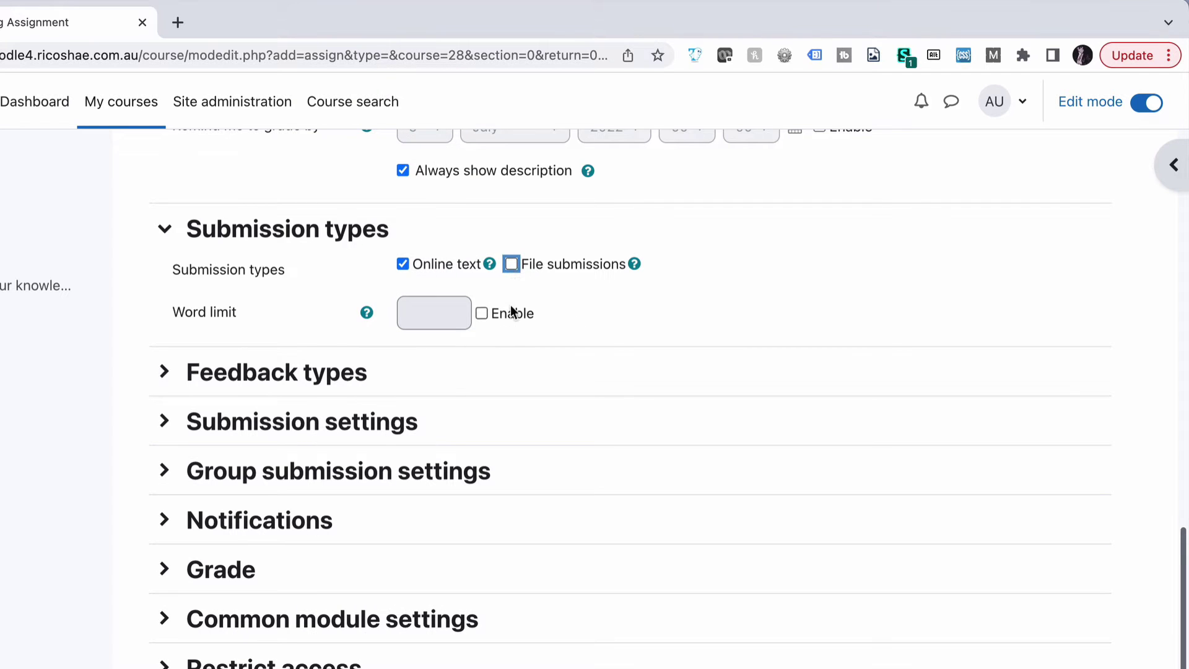
left_click(511, 264)
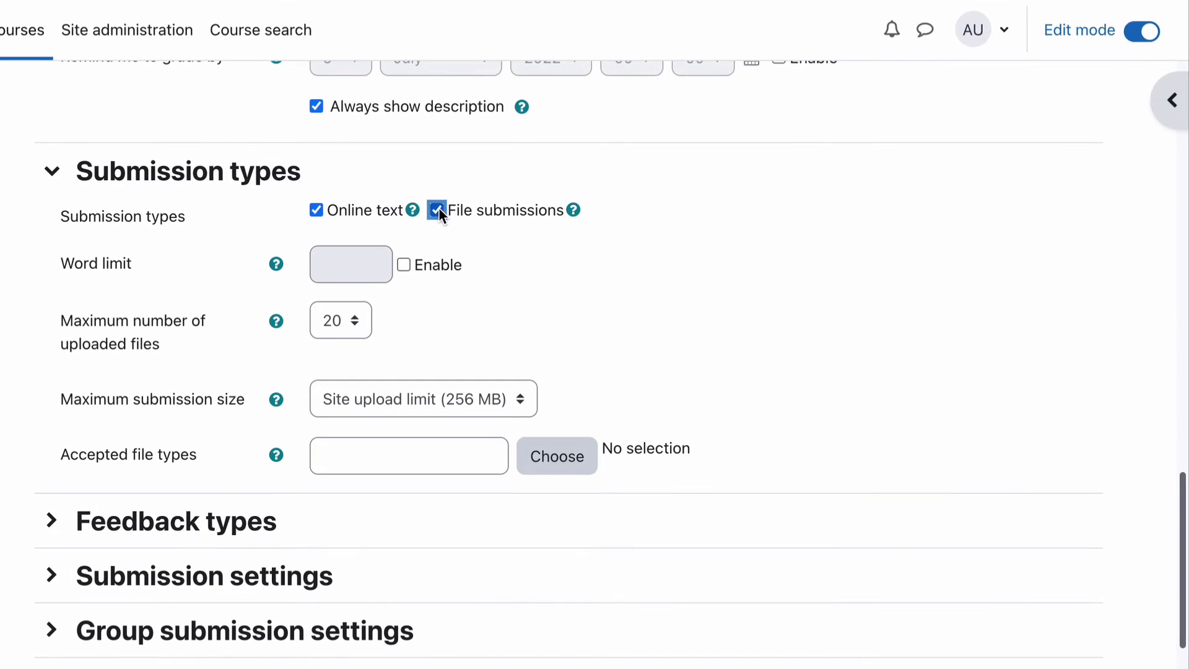
left_click(355, 325)
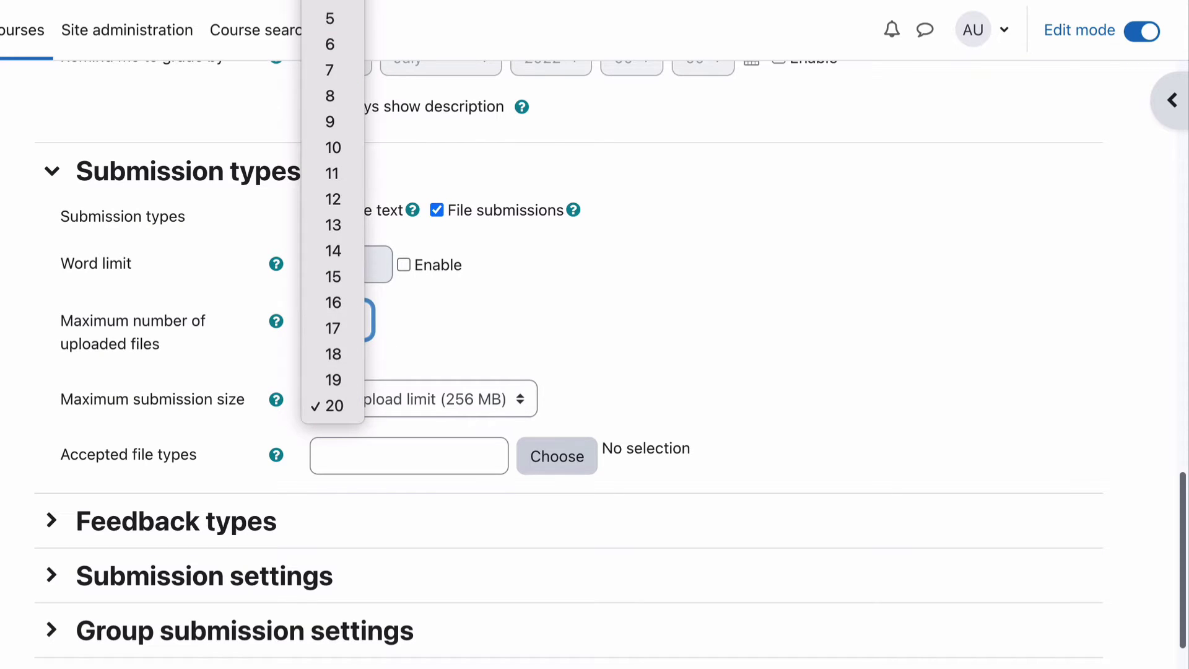
left_click(330, 13)
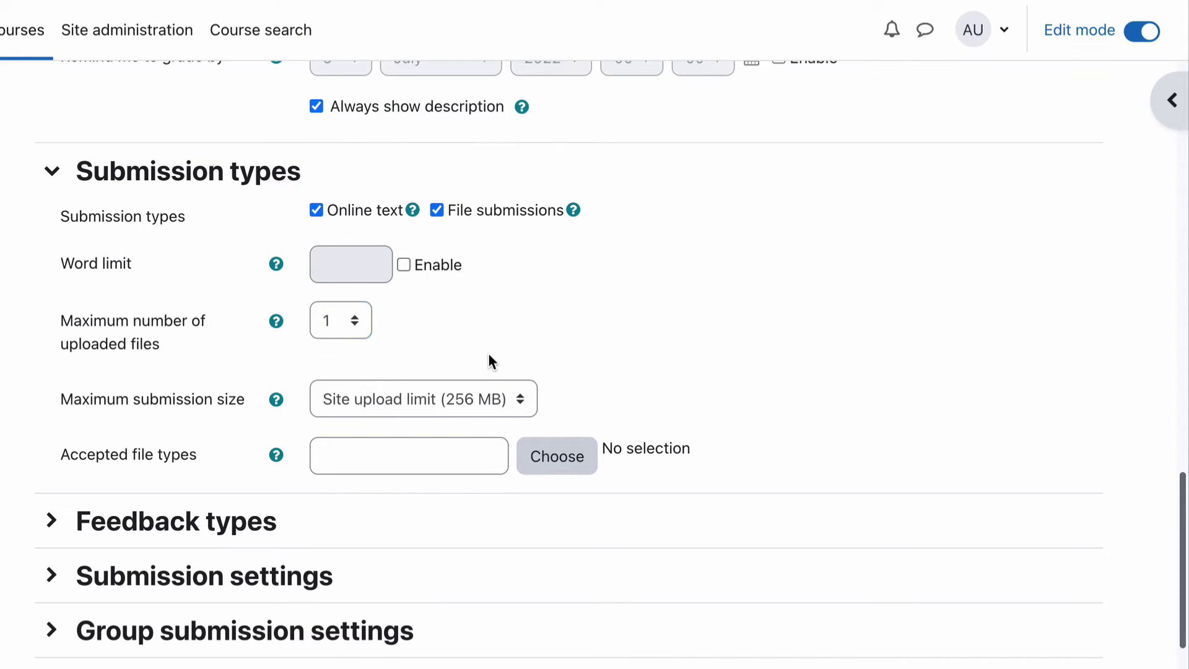
Set the maximum submission size to 20 MB.
left_click(458, 402)
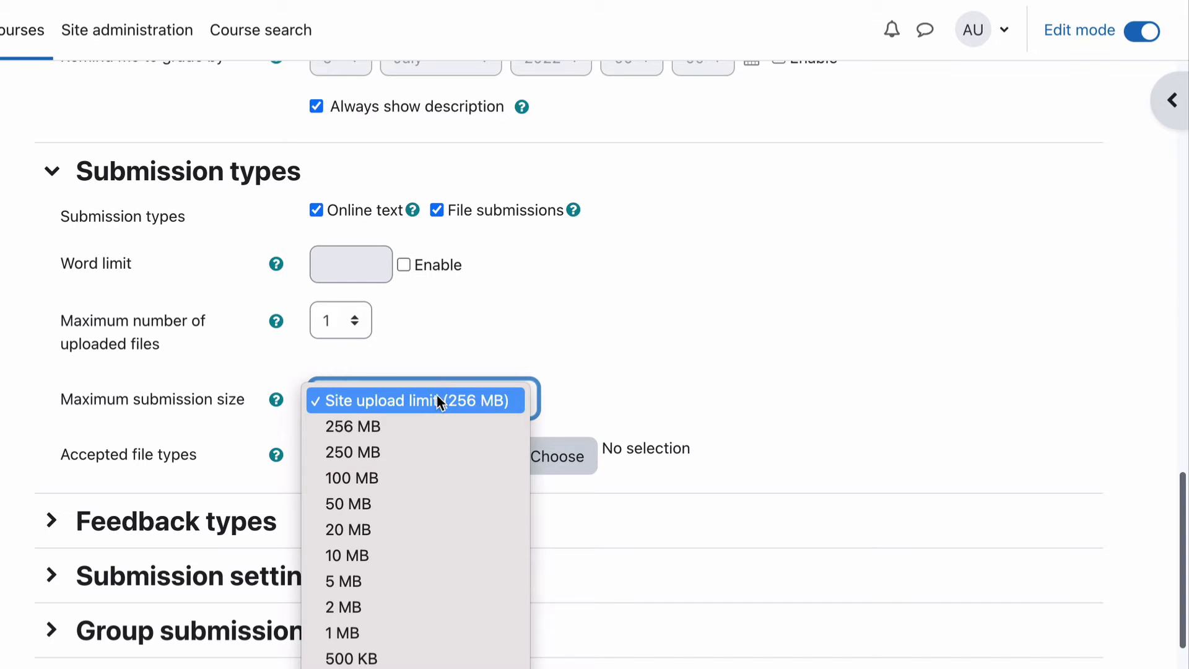
left_click(385, 530)
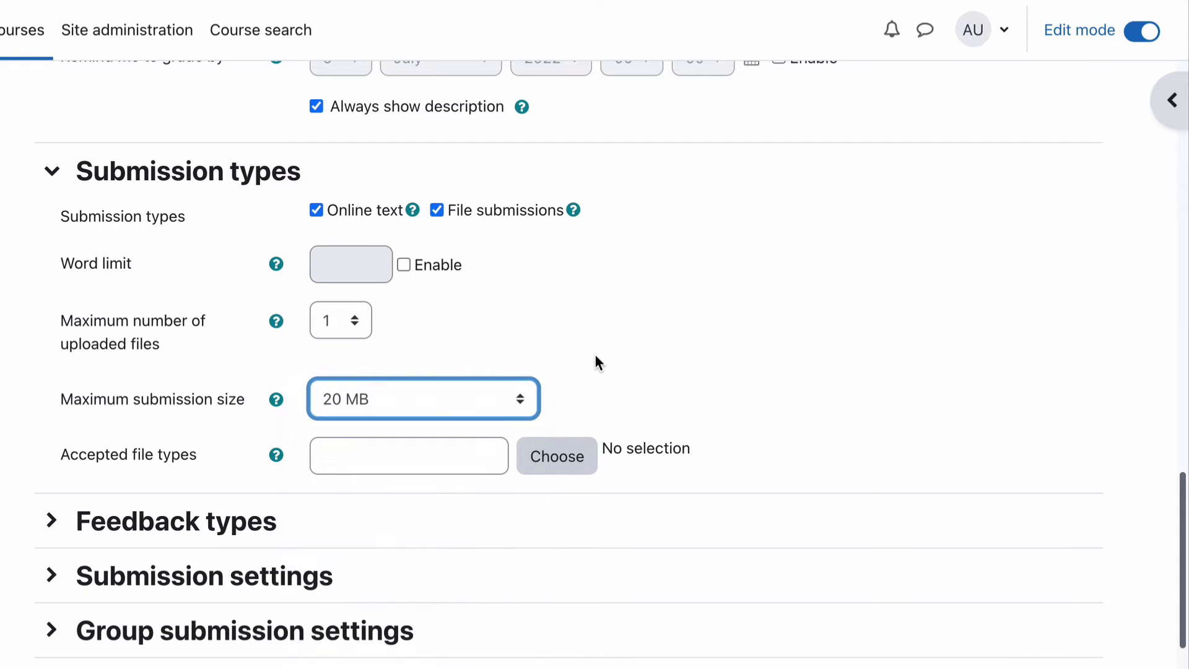
scroll(594, 355, "down", 2)
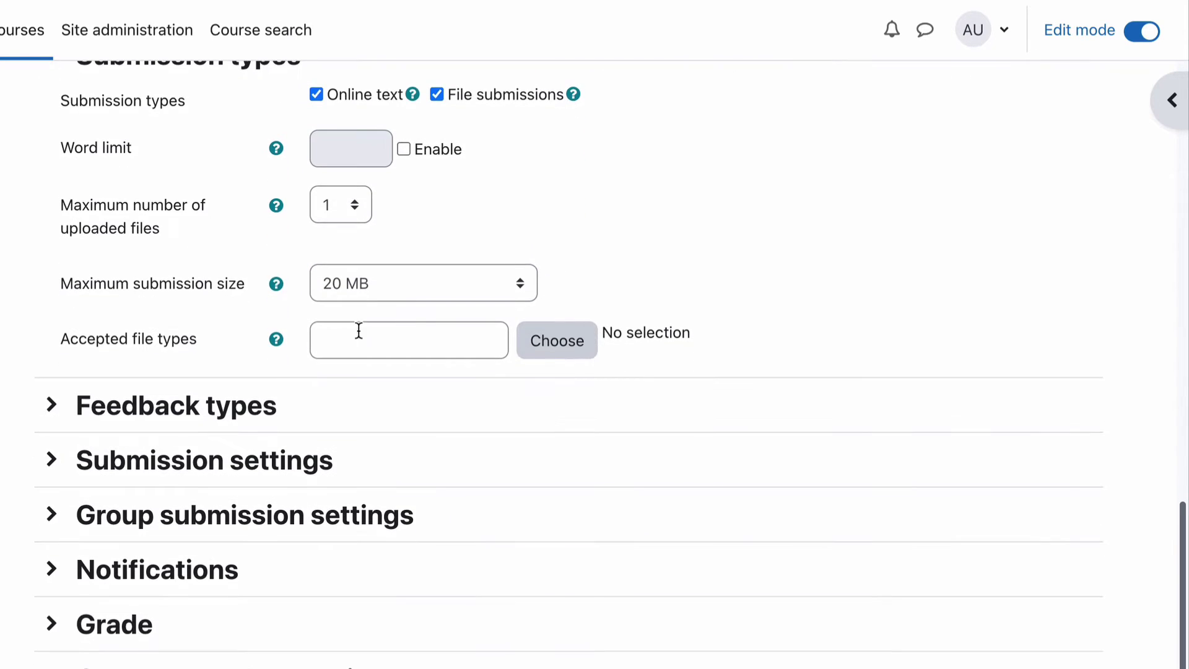
scroll(342, 333, "up", 1)
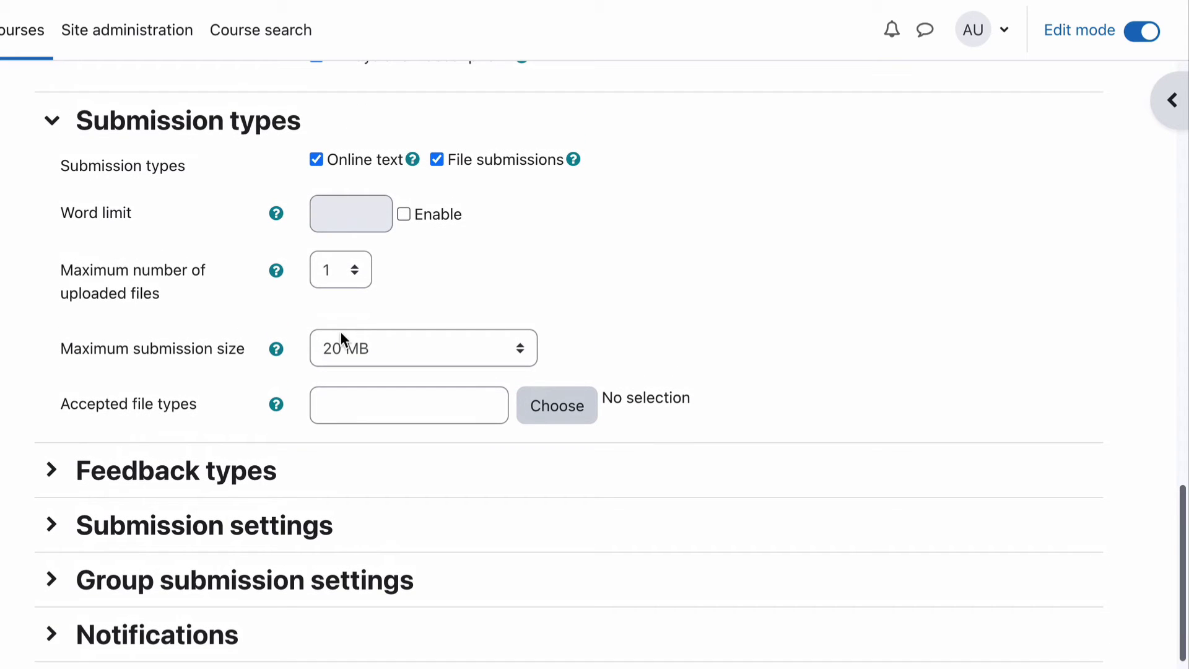
Restrict accepted file types to Image (SVG+XML) .svg only.
left_click(551, 412)
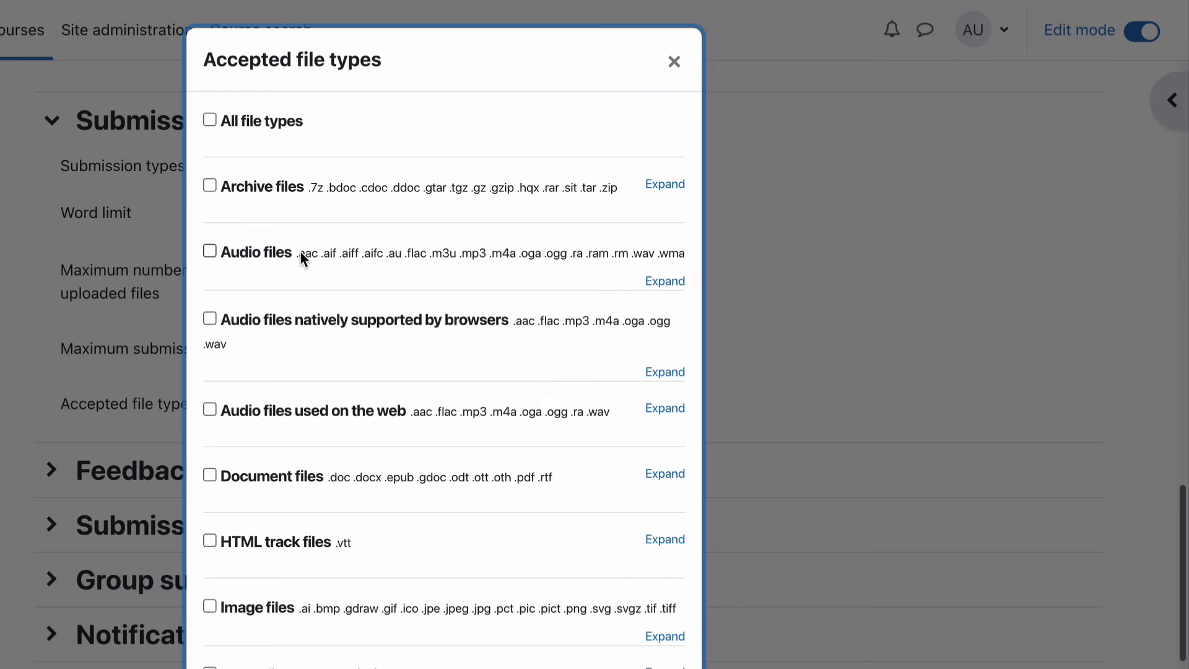
scroll(305, 426, "down", 1)
scroll(303, 423, "down", 1)
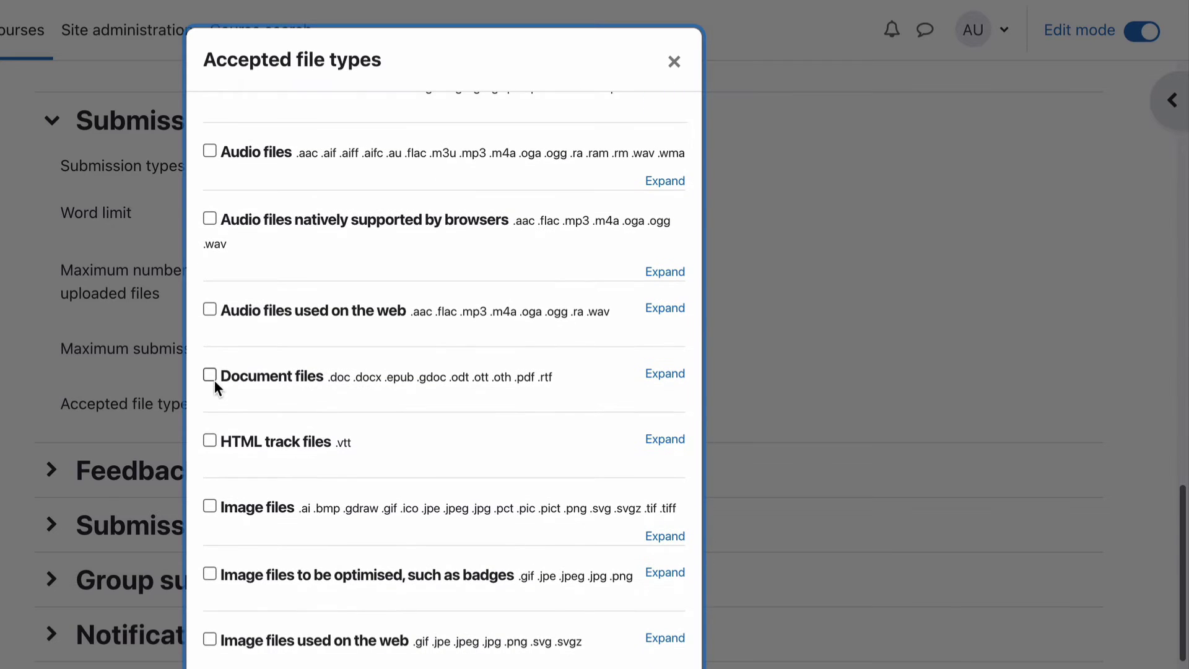
scroll(210, 376, "down", 1)
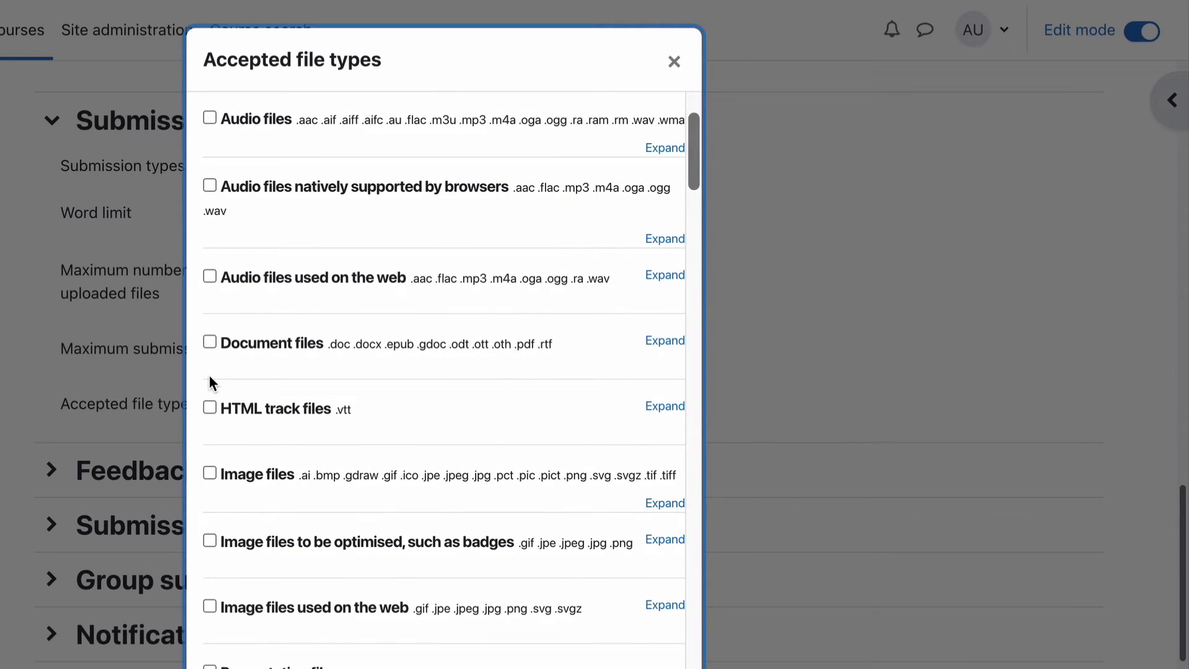
scroll(209, 377, "up", 4)
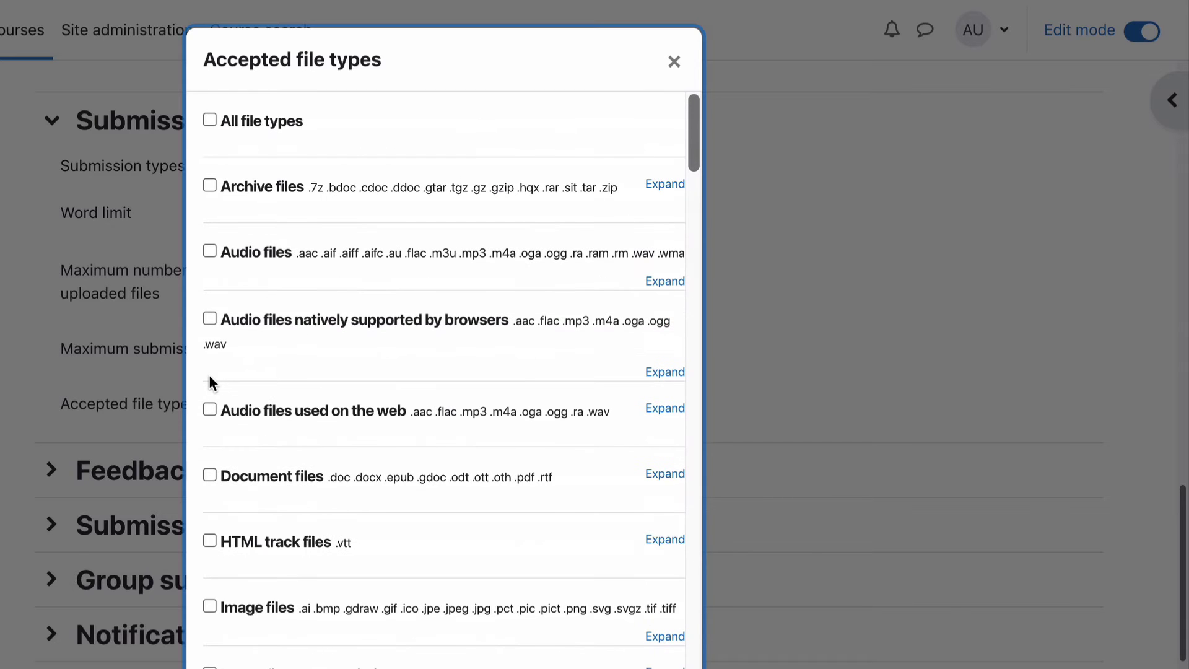
scroll(210, 376, "down", 10)
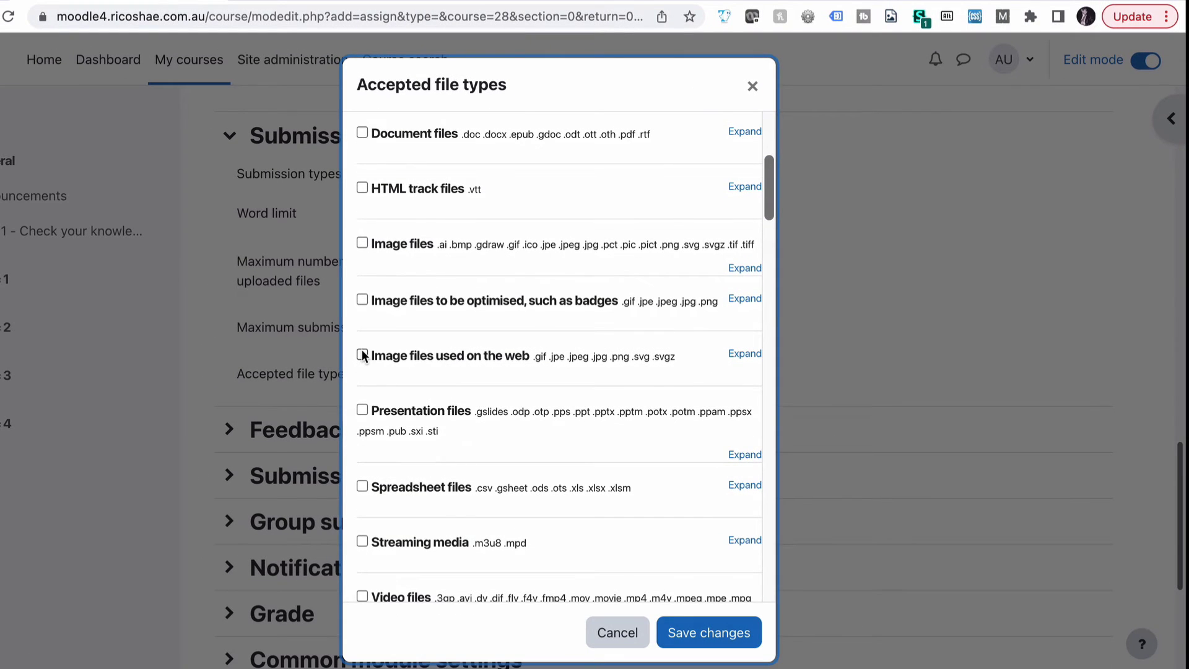
left_click(362, 355)
left_click(362, 355)
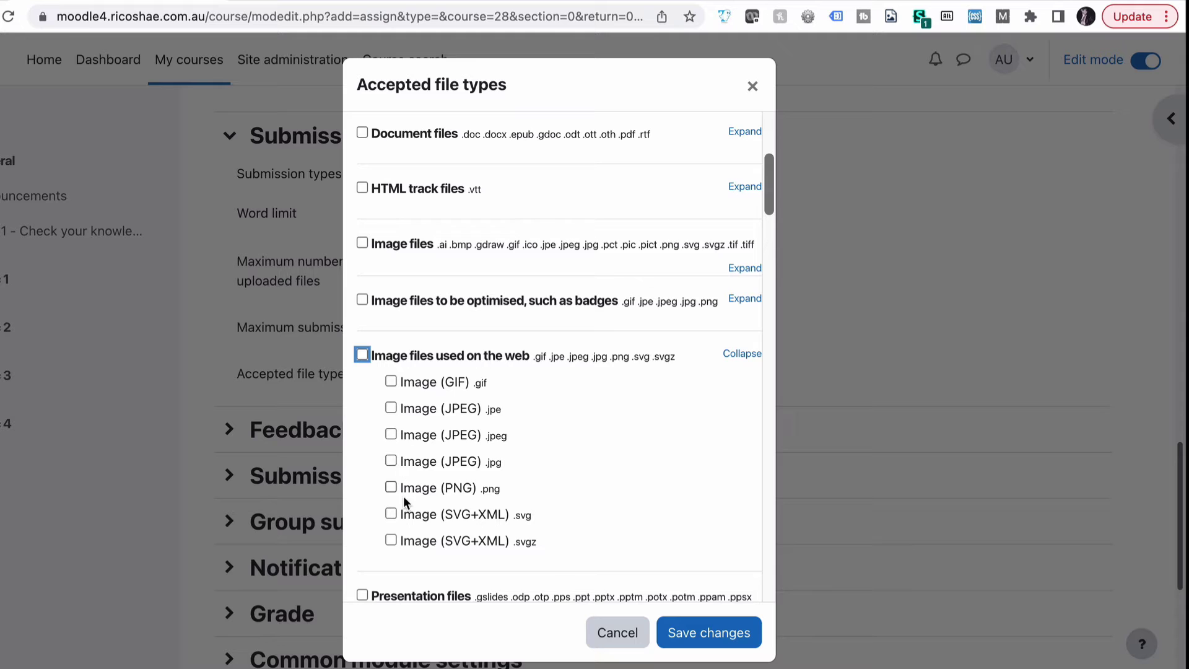
scroll(402, 497, "down", 1)
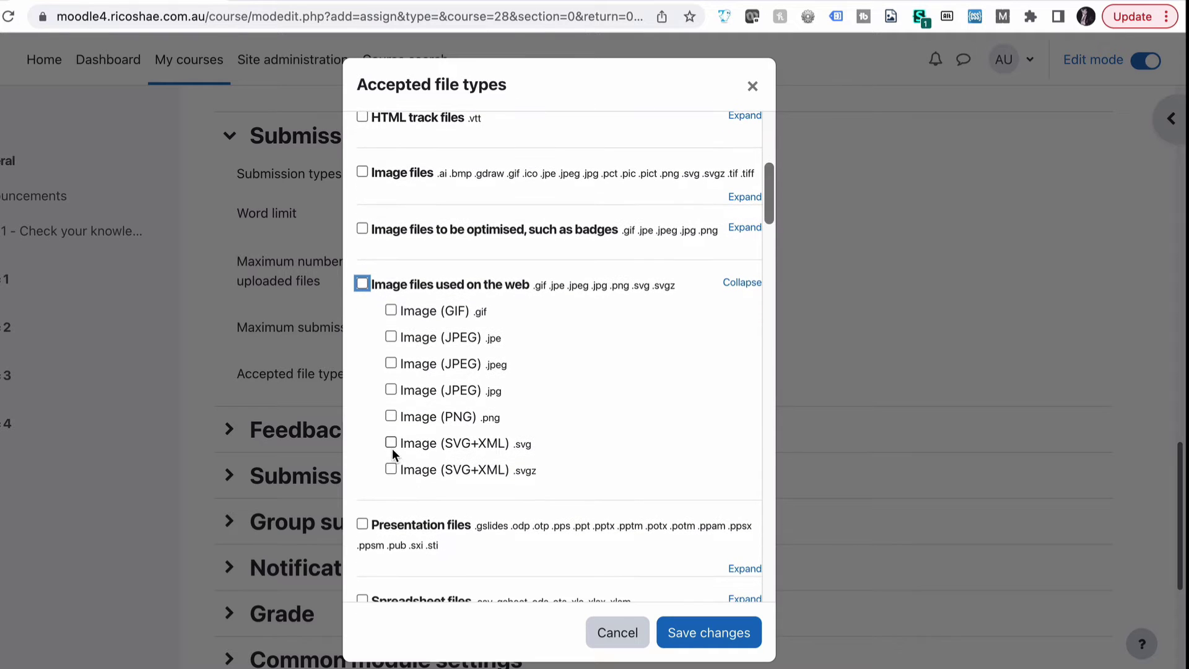
left_click(391, 443)
left_click(677, 627)
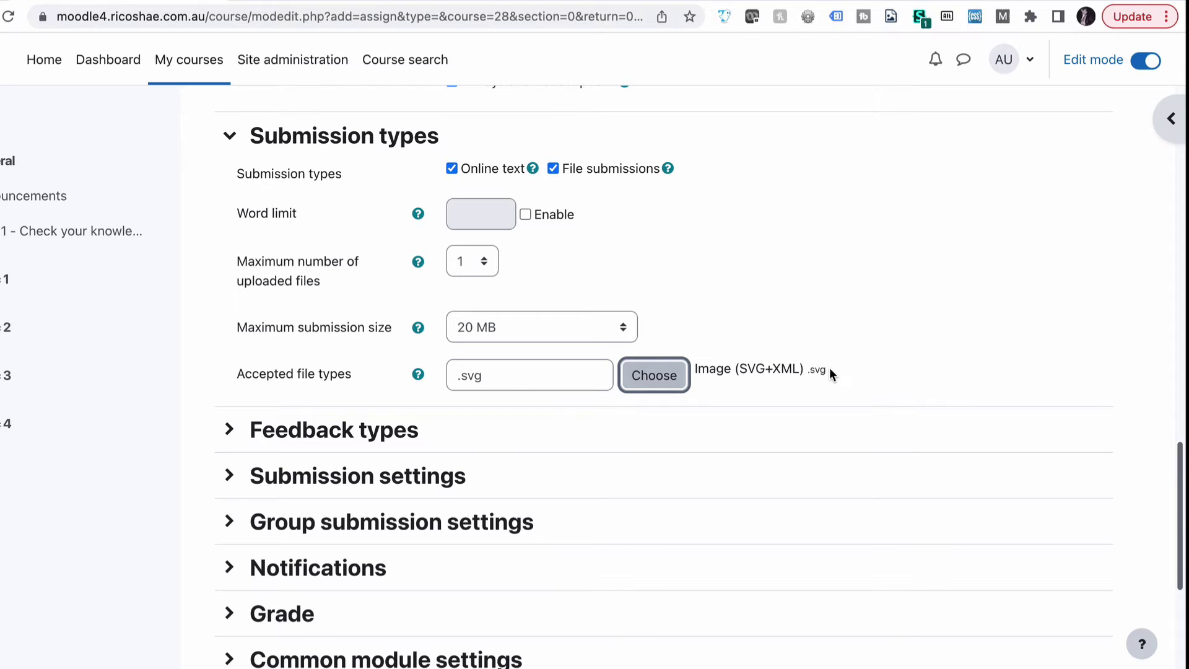
scroll(310, 260, "down", 3)
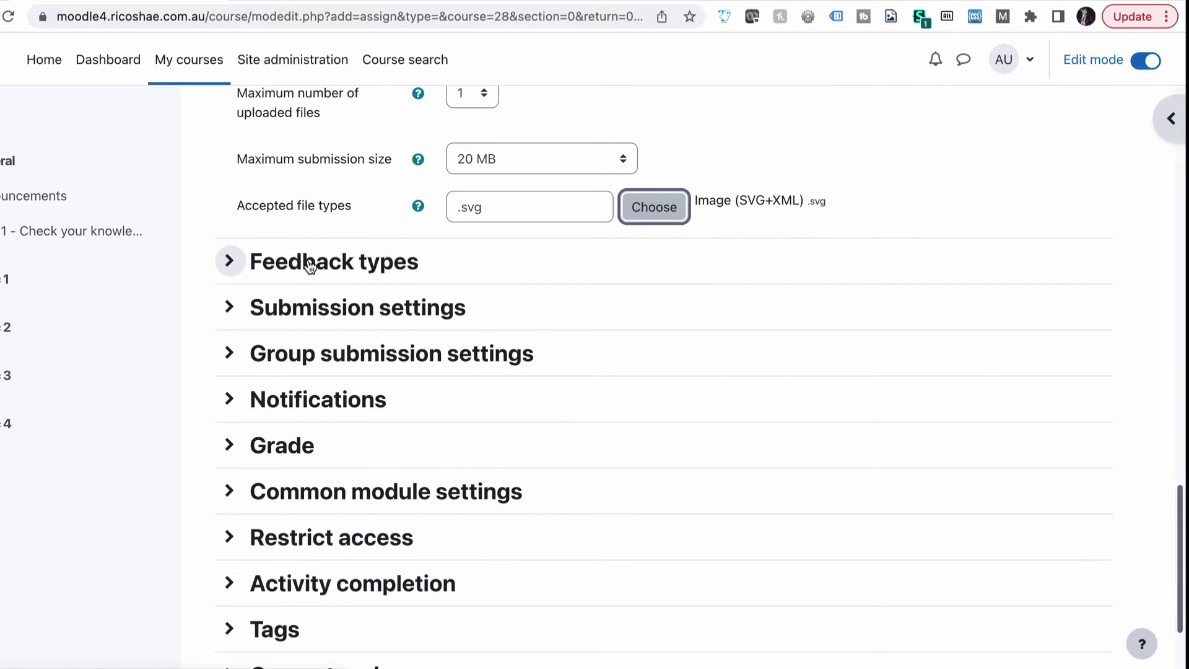
Turn off Annotate PDF feedback, keeping Feedback comments and Comment inline at No.
left_click(311, 263)
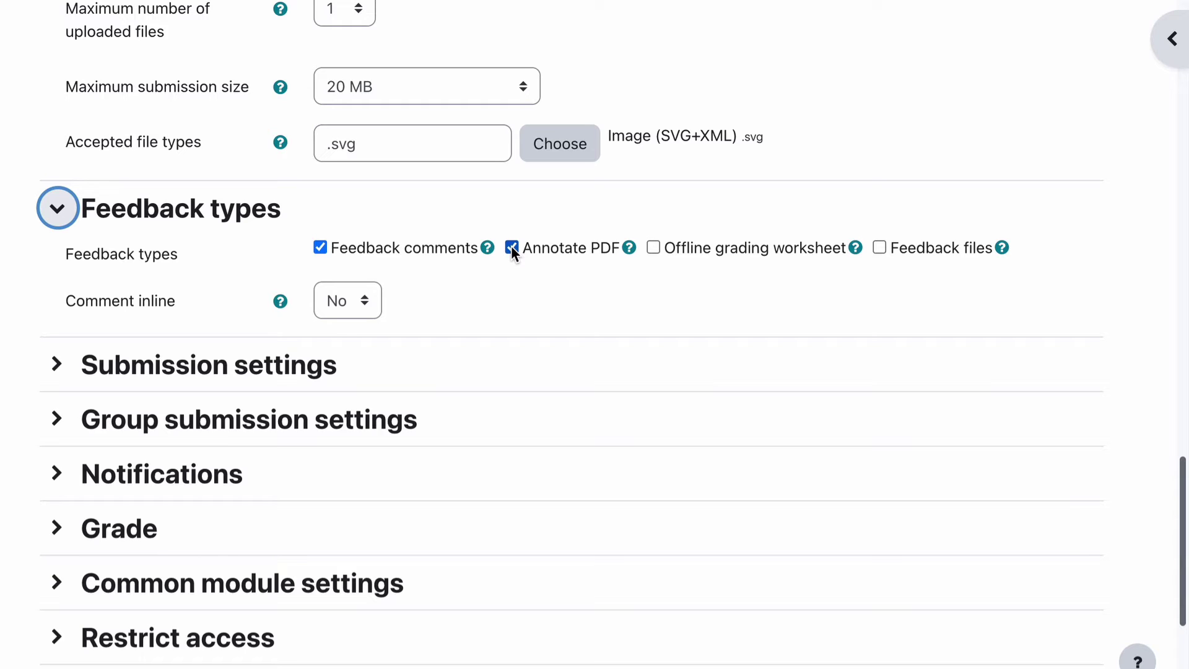
left_click(512, 248)
left_click(605, 286)
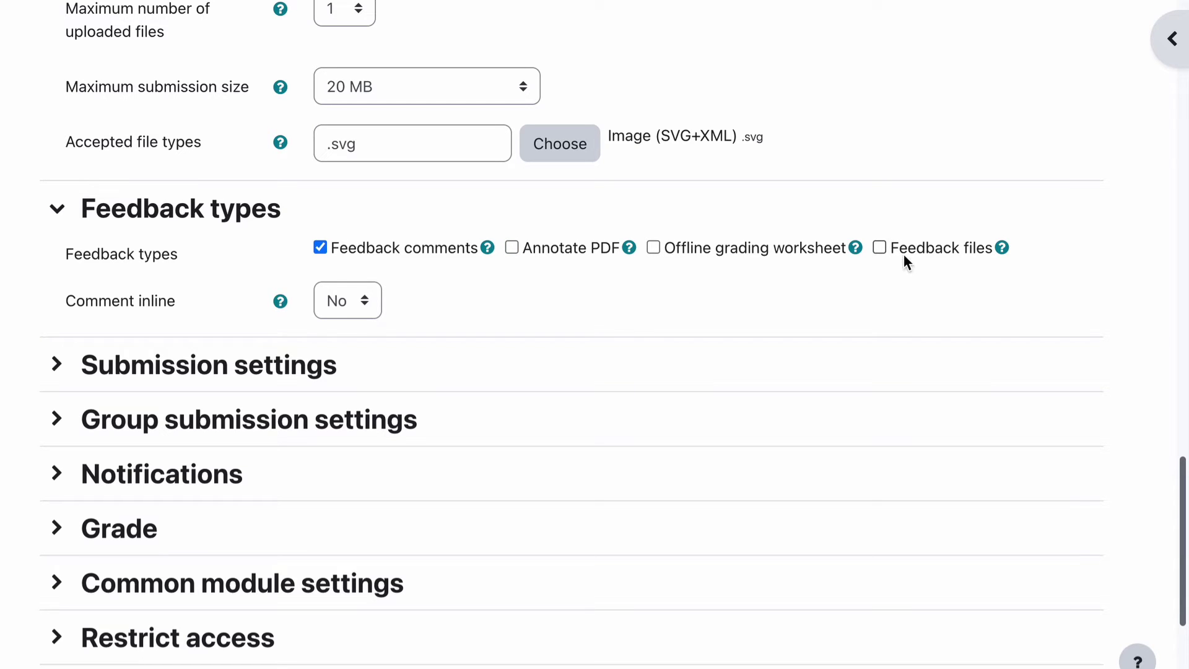
scroll(372, 205, "down", 3)
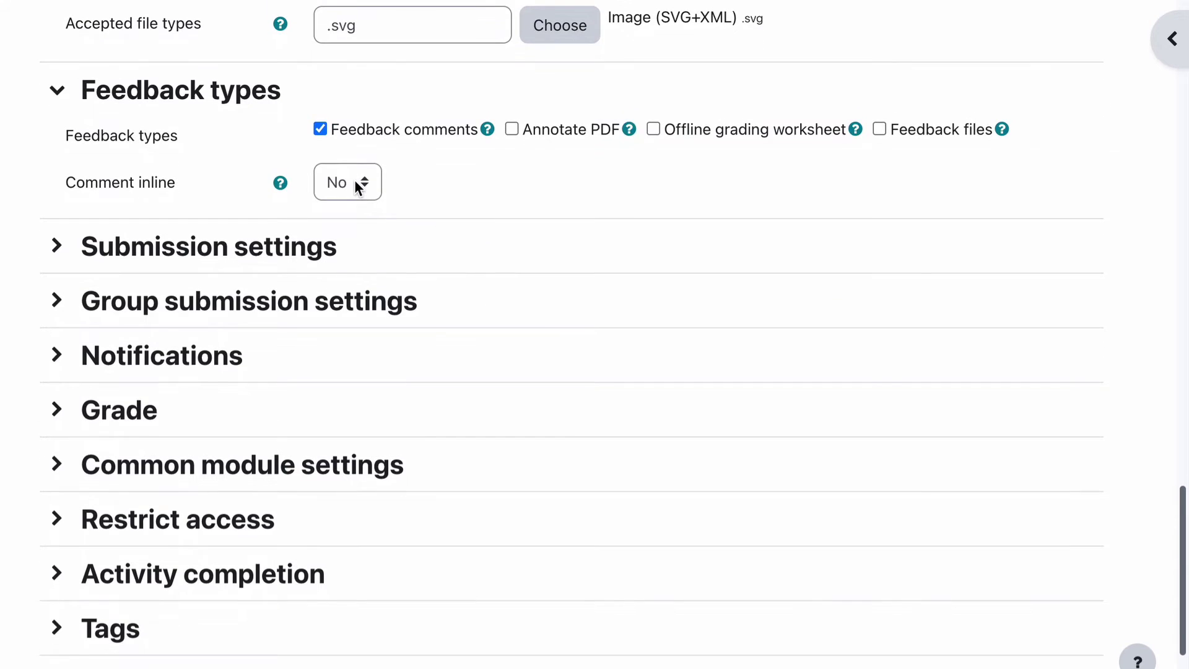
left_click(358, 188)
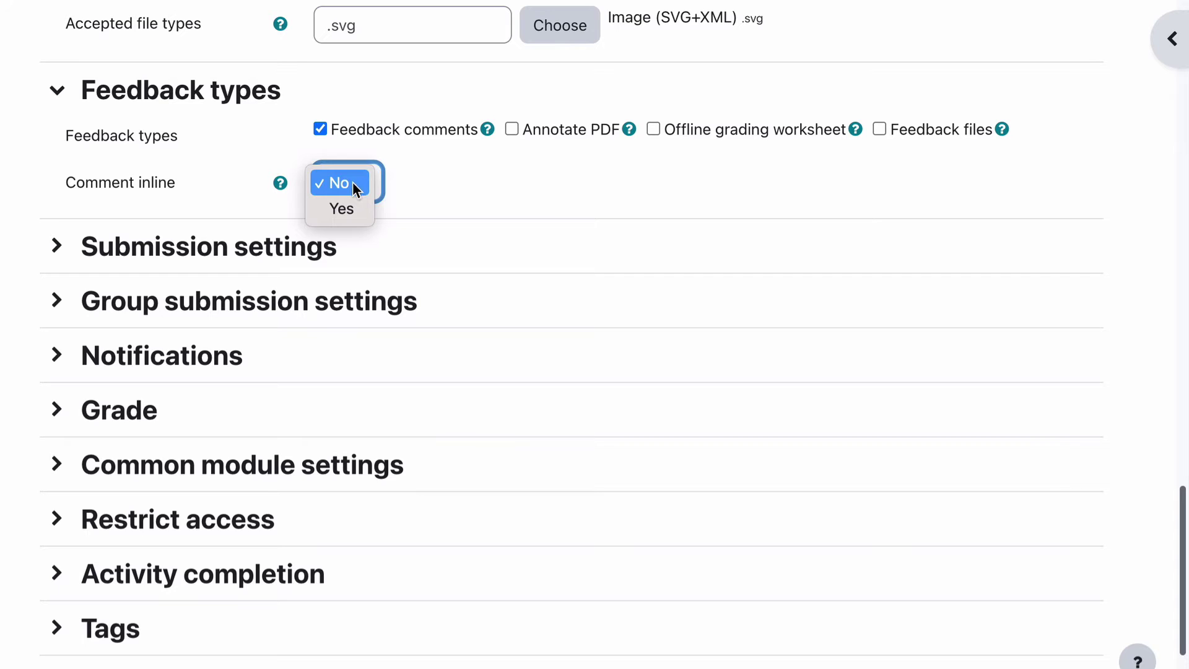
left_click(447, 172)
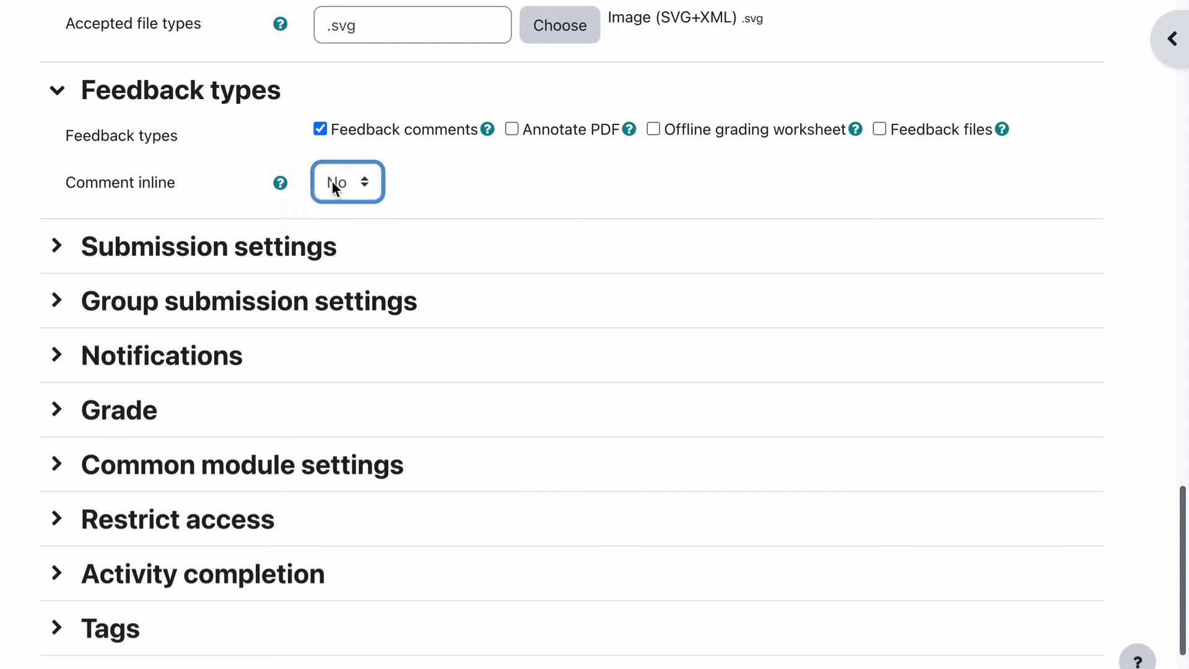
left_click(282, 185)
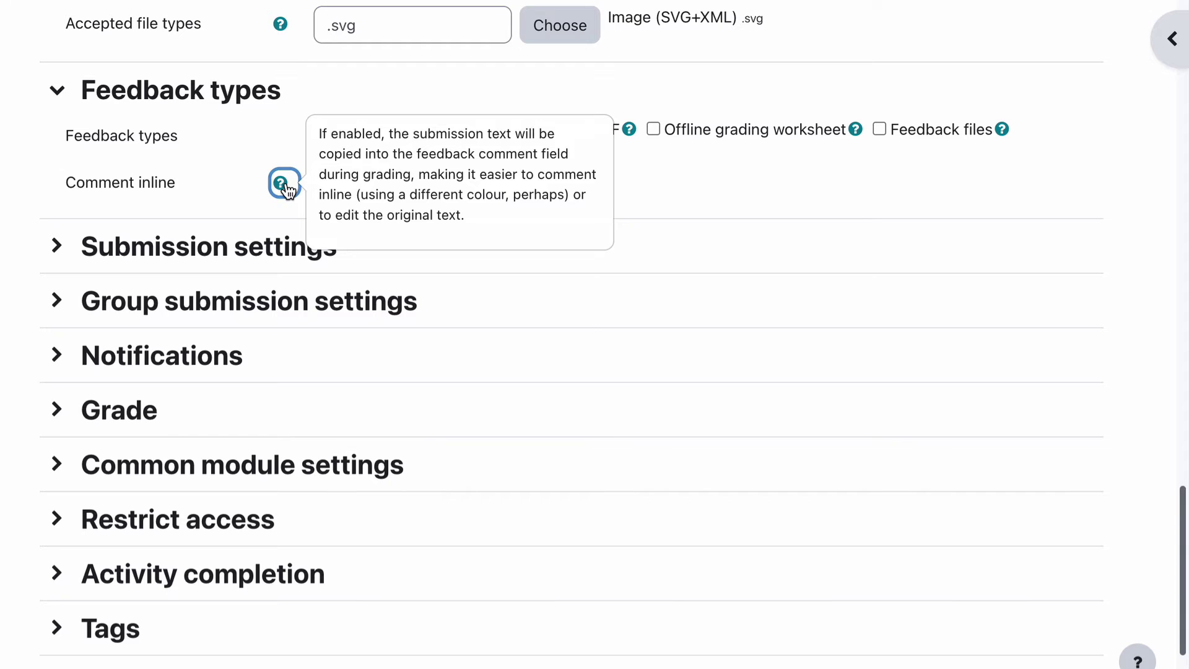
left_click(703, 187)
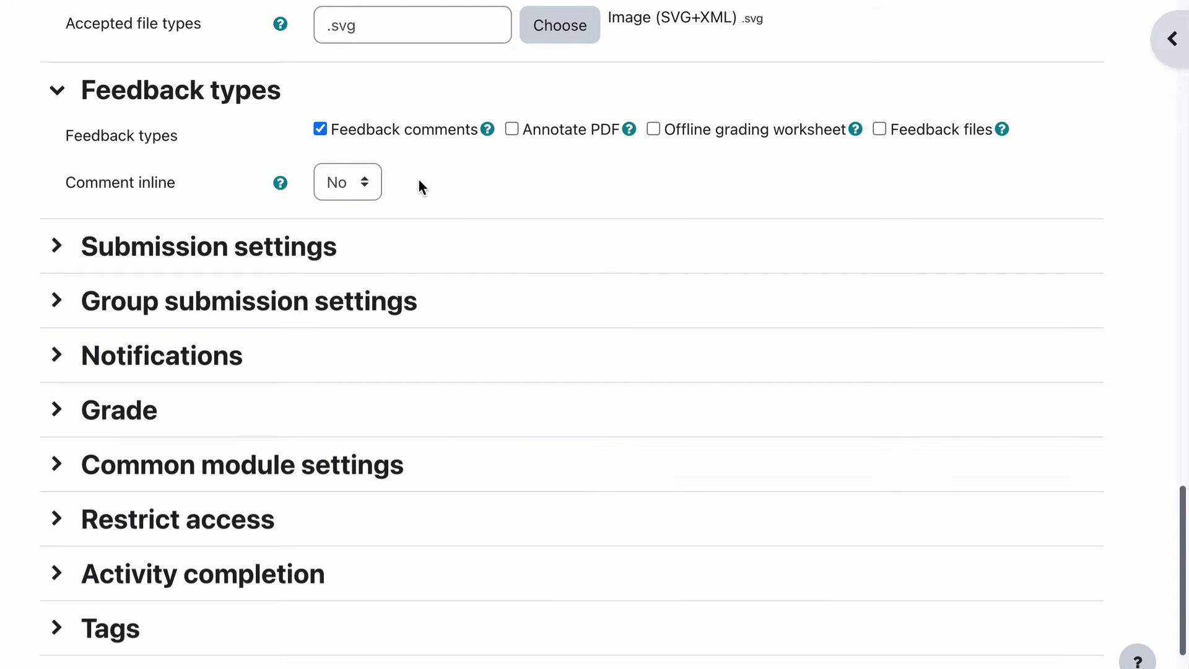
left_click(260, 248)
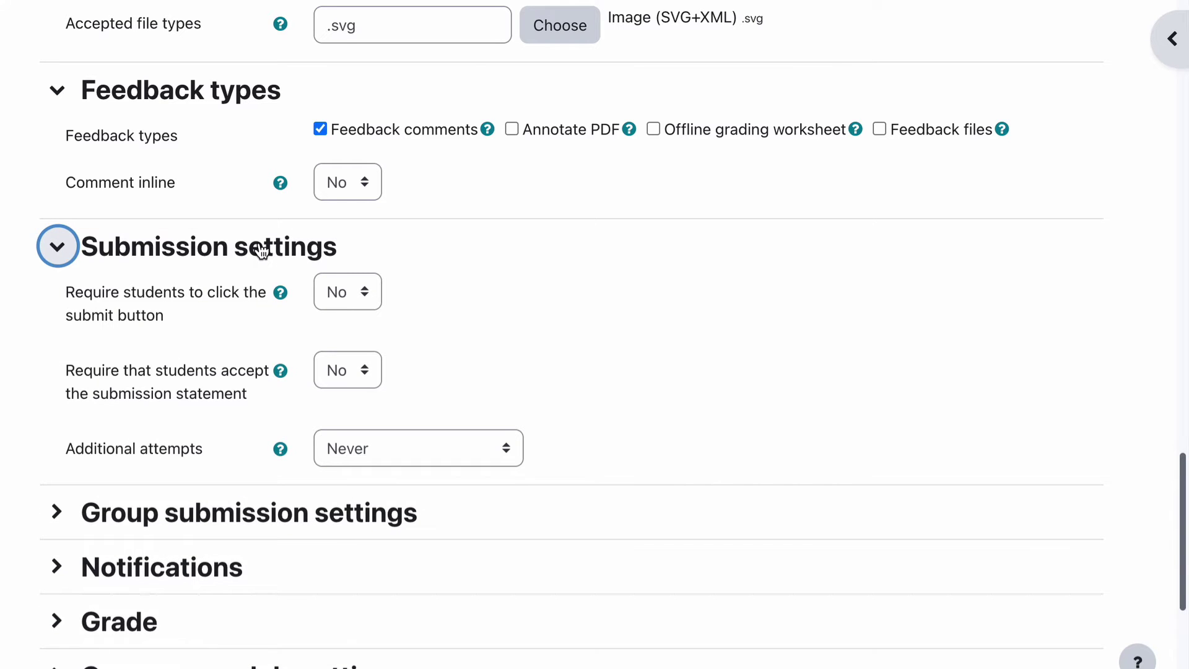
Set Require students to click the submit button to Yes.
left_click(39, 334)
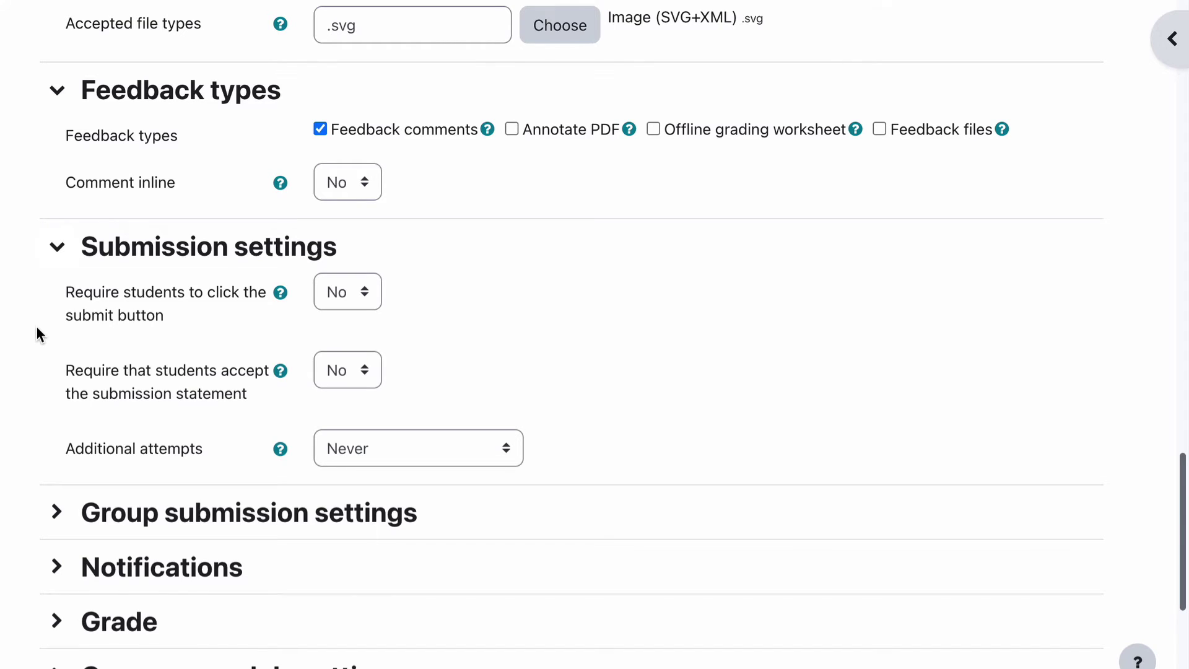
left_click(346, 292)
left_click(340, 319)
scroll(49, 387, "down", 3)
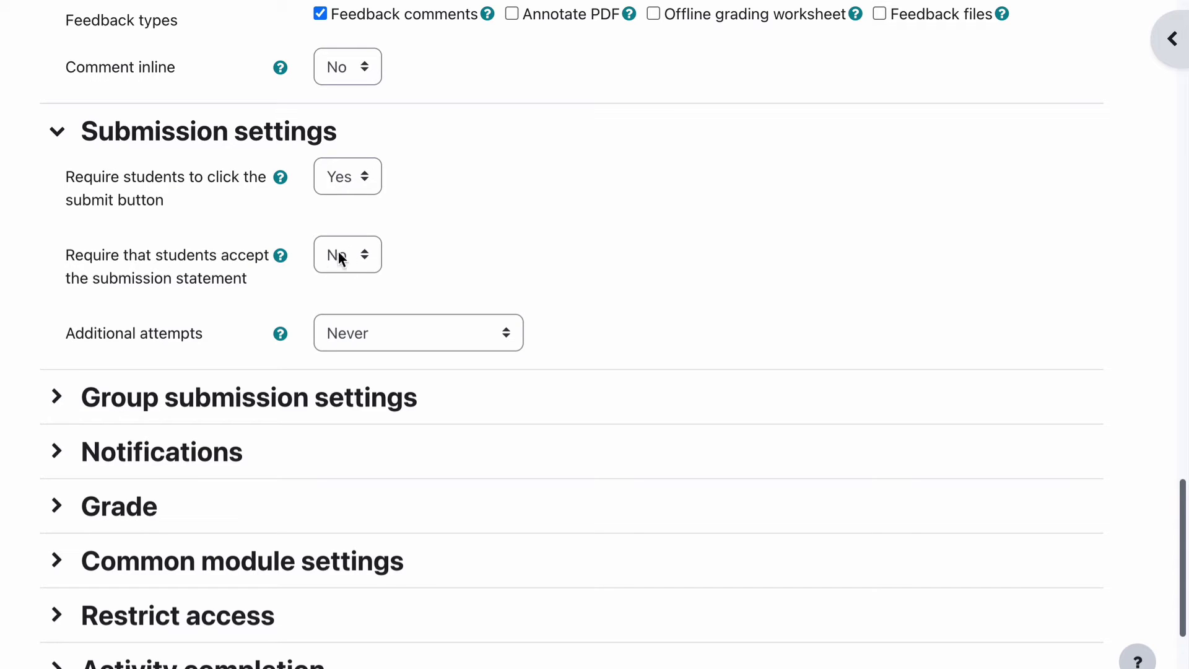
Require acceptance of the submission statement and keep Additional attempts at Never.
left_click(283, 259)
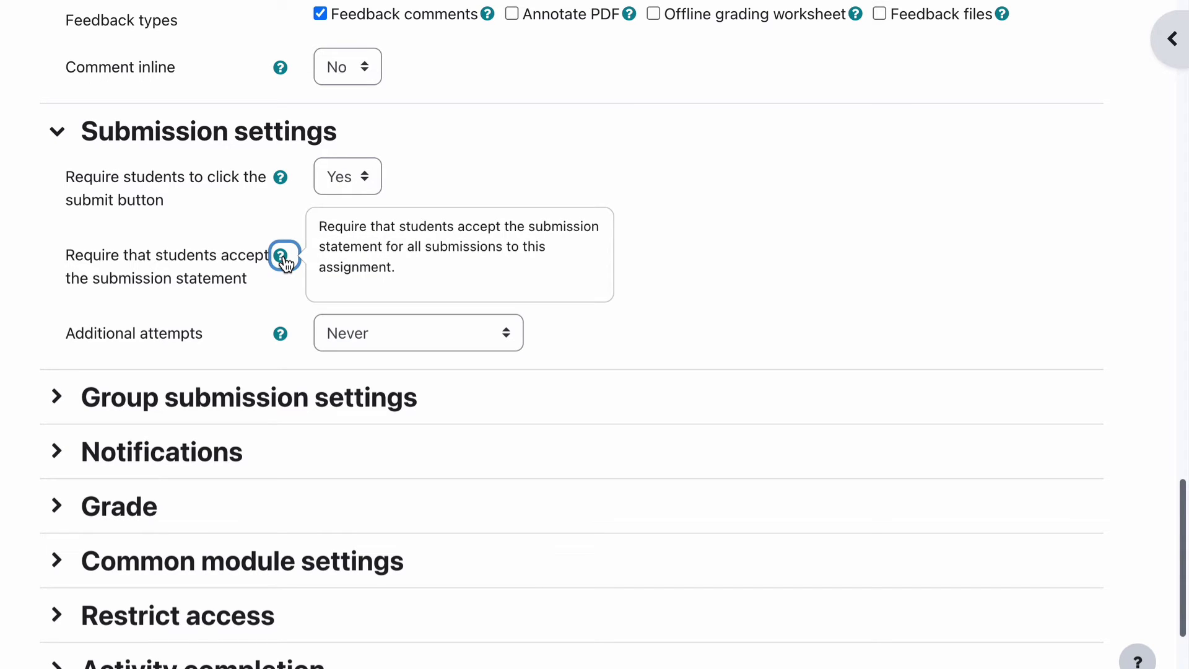
left_click(728, 260)
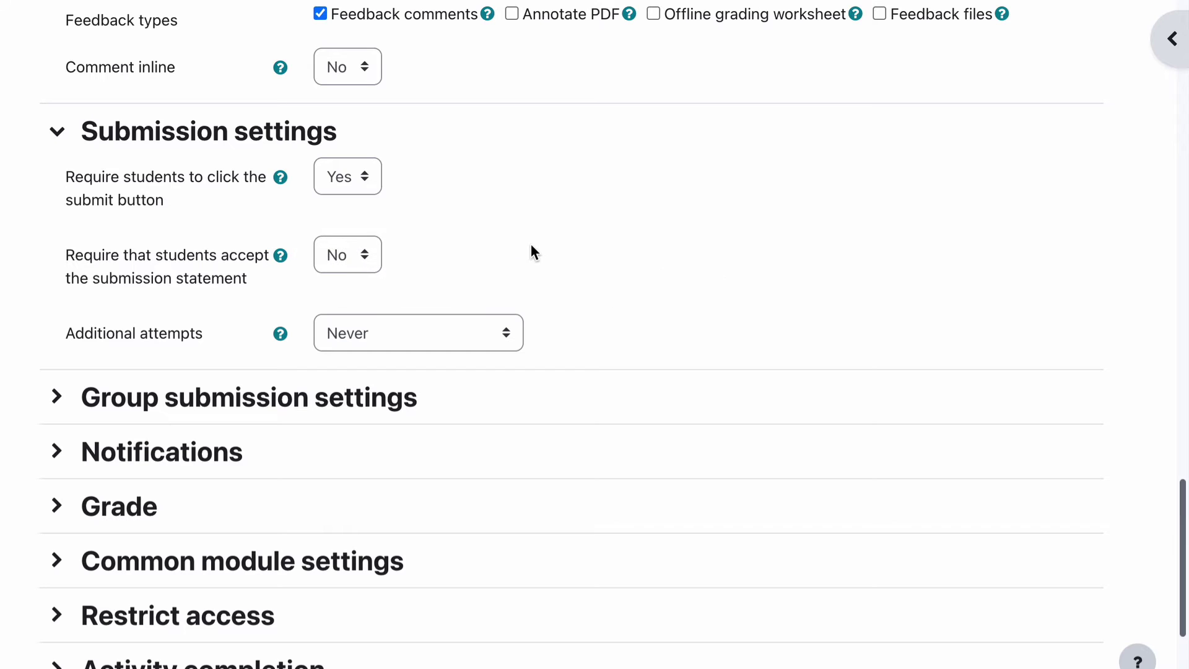
left_click(338, 256)
left_click(338, 277)
left_click(419, 335)
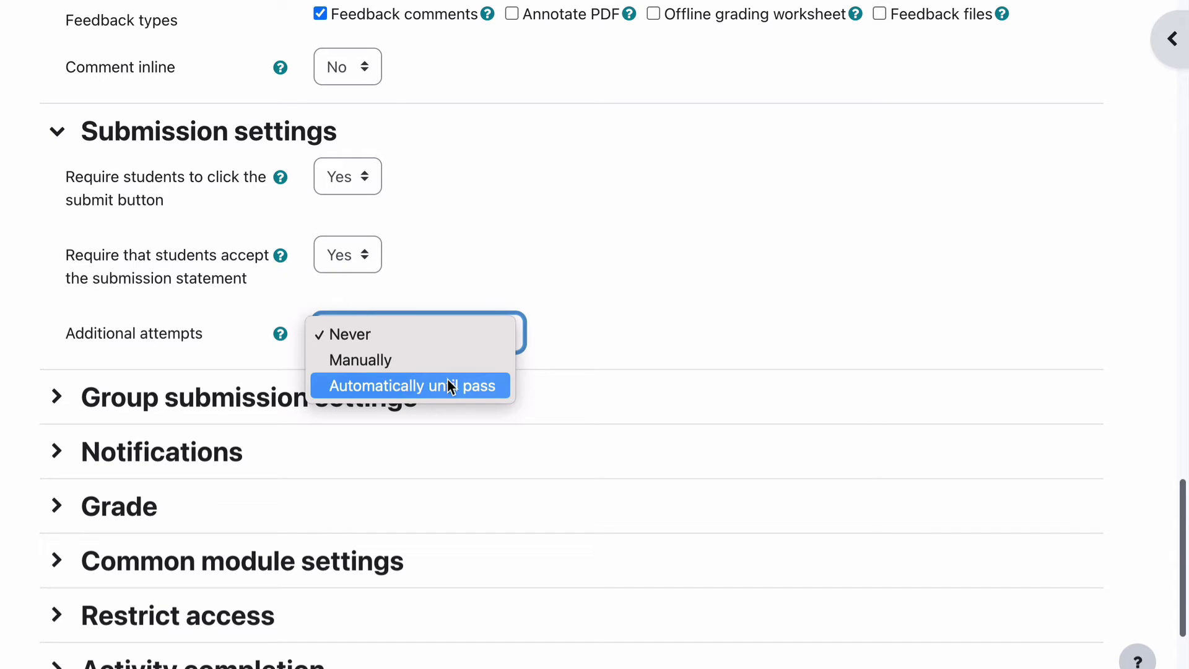
left_click(594, 301)
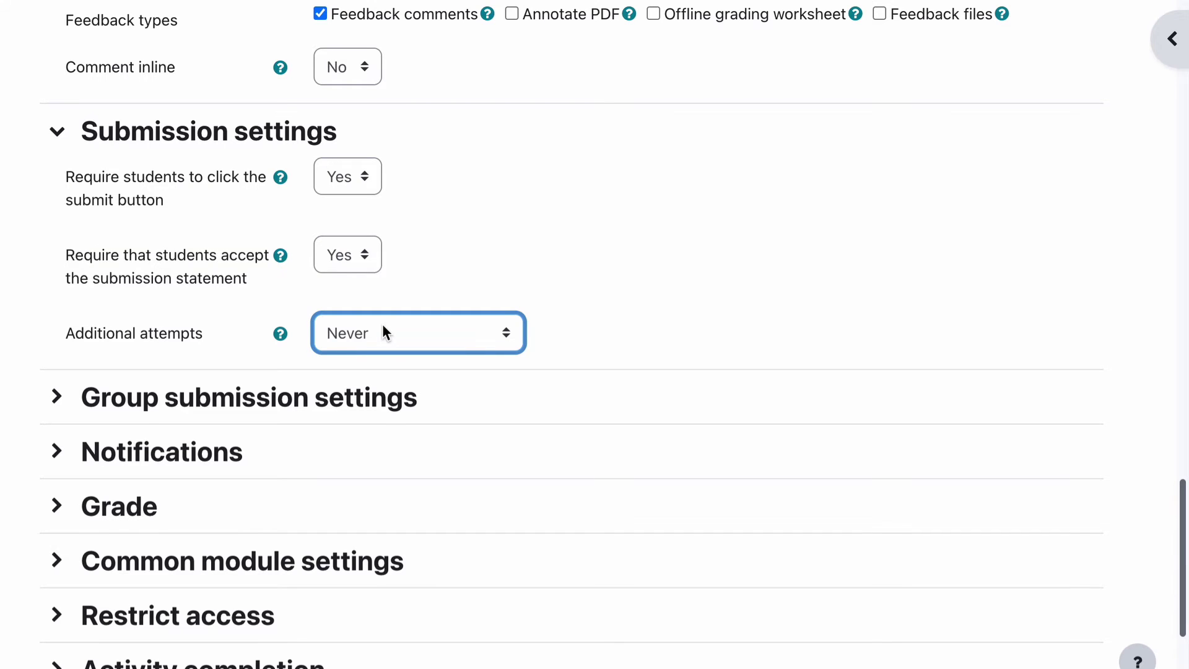
scroll(382, 328, "down", 1)
Leave both grader notifications, for submissions and late submissions, at No.
left_click(241, 371)
scroll(242, 372, "down", 3)
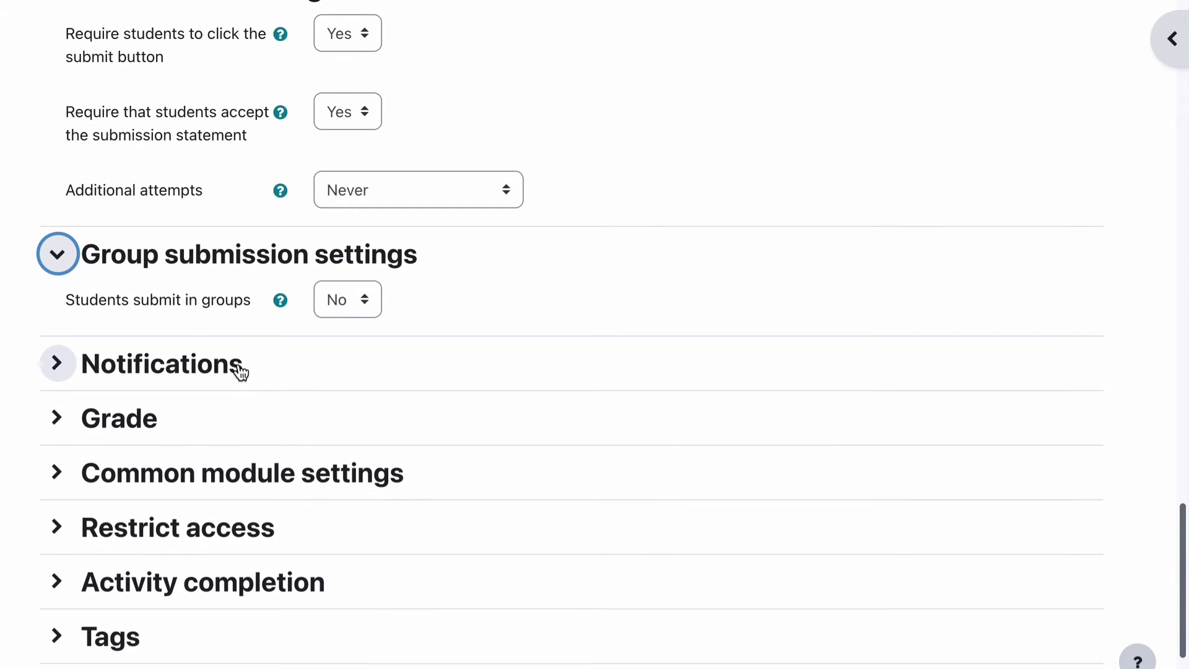
left_click(240, 370)
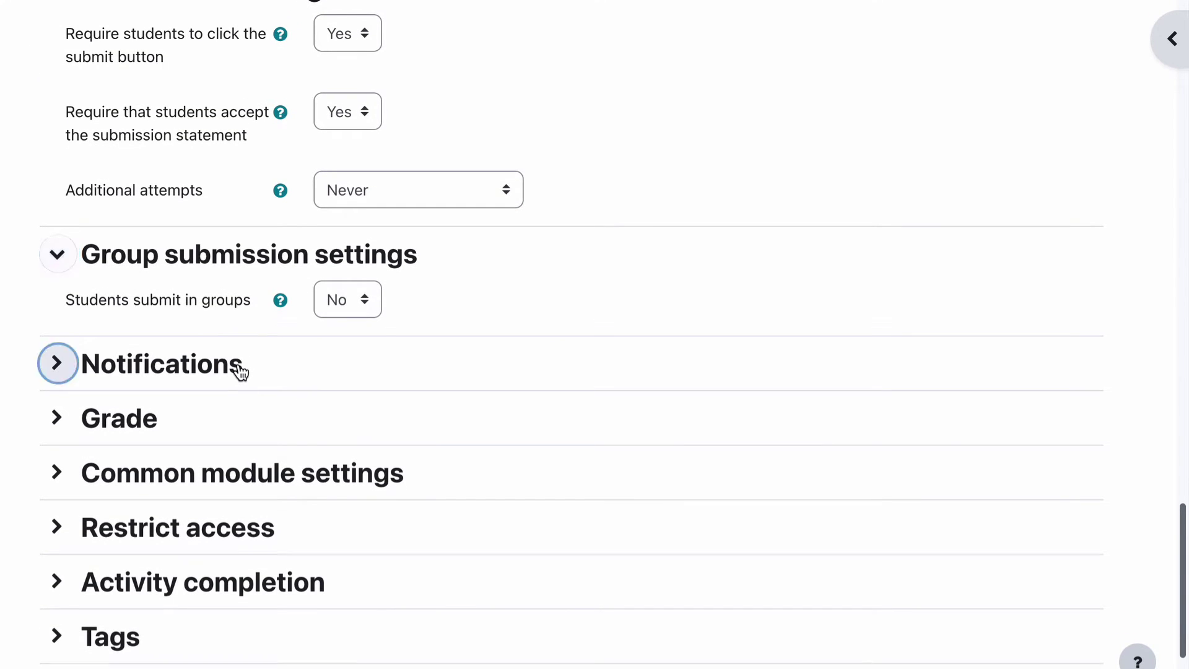
scroll(239, 370, "down", 5)
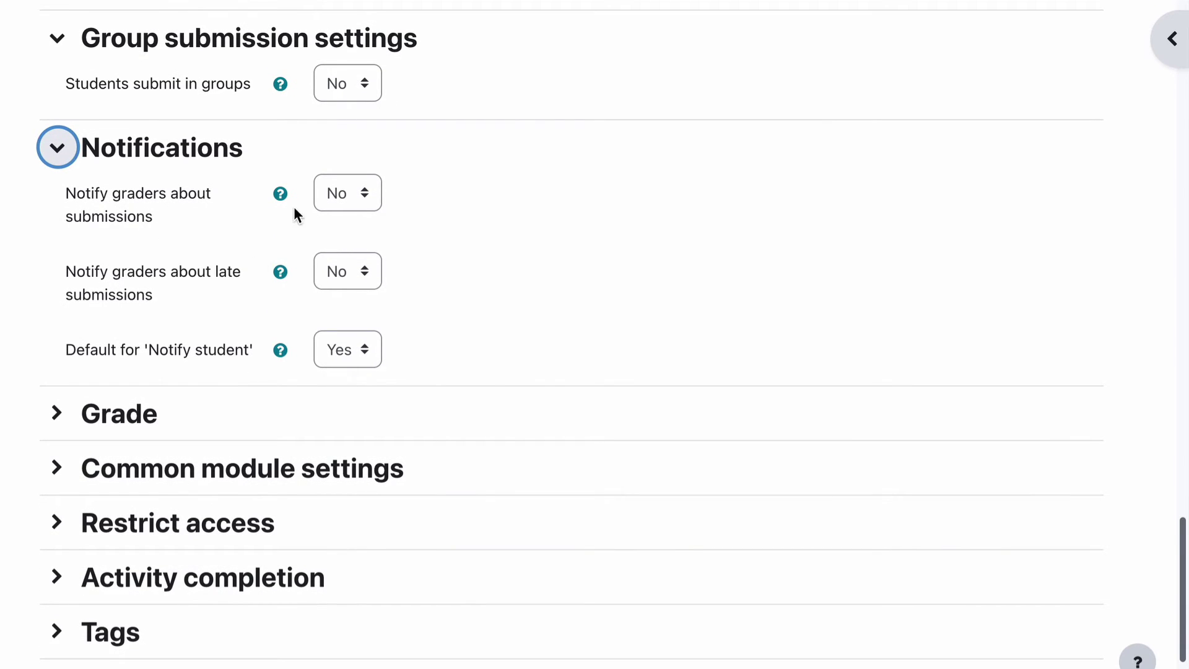
left_click(363, 197)
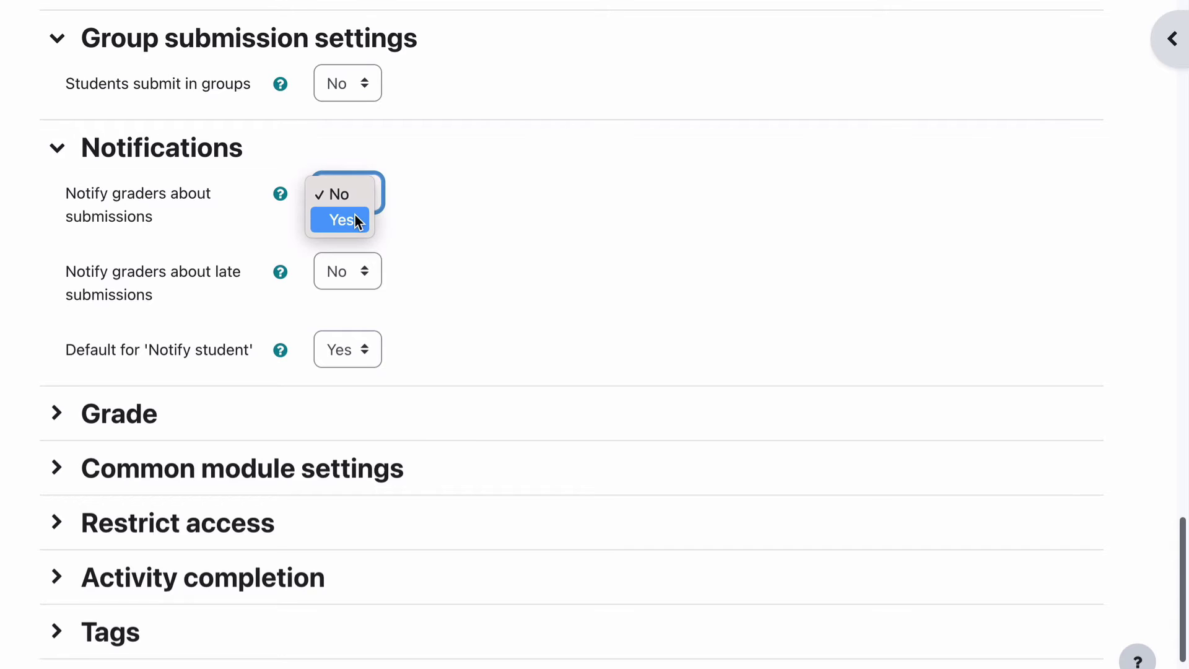
left_click(484, 218)
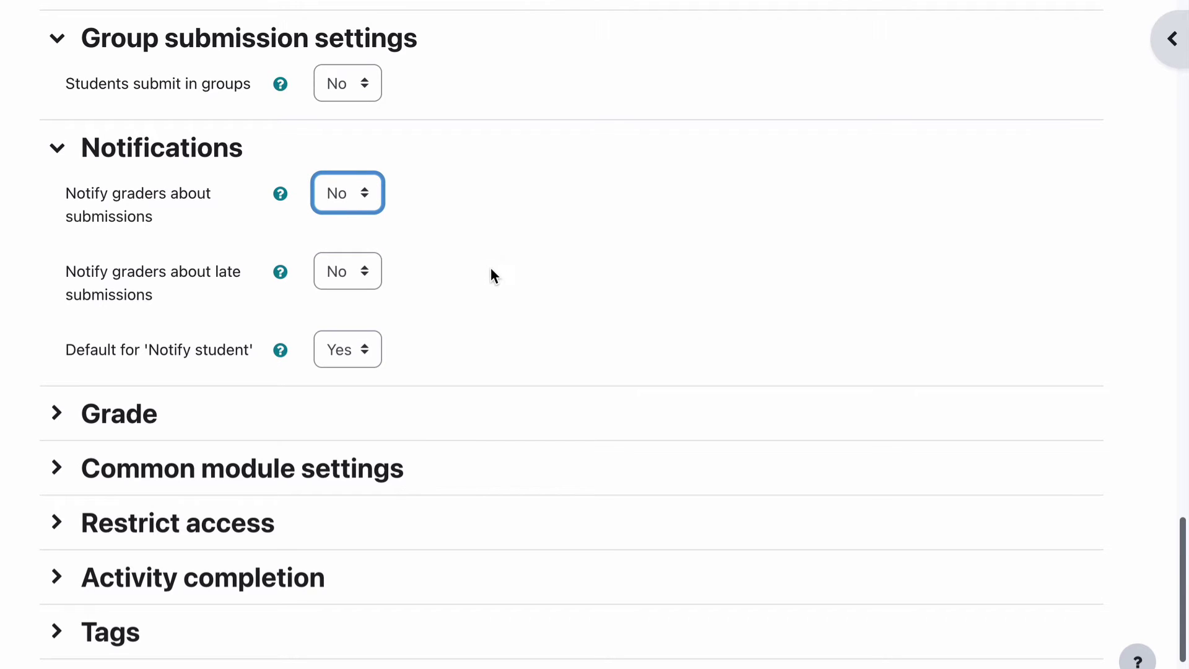
left_click(346, 271)
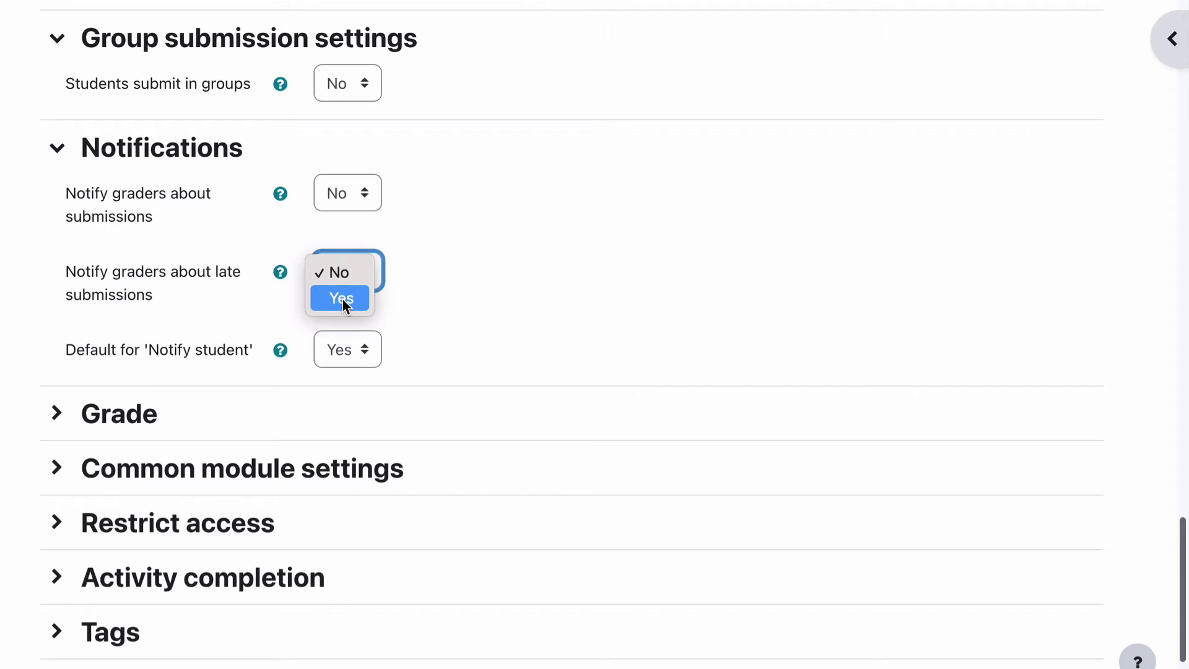
left_click(471, 303)
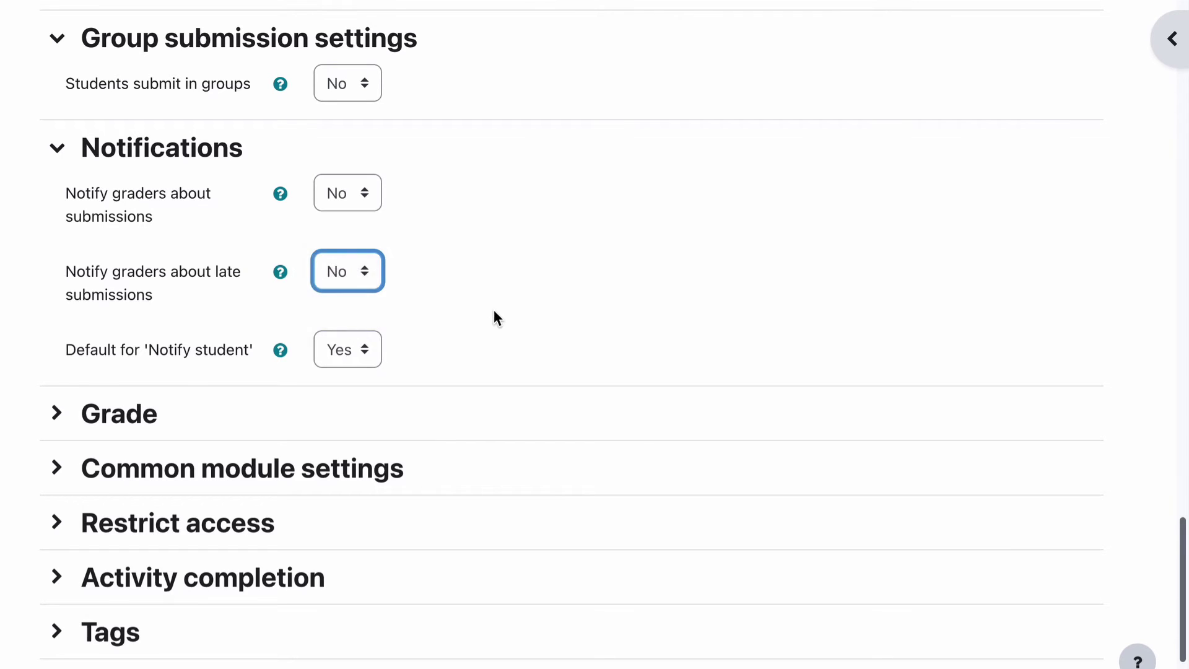
Check the Notify student default help, keeping the default at Yes.
scroll(494, 310, "down", 2)
left_click(282, 231)
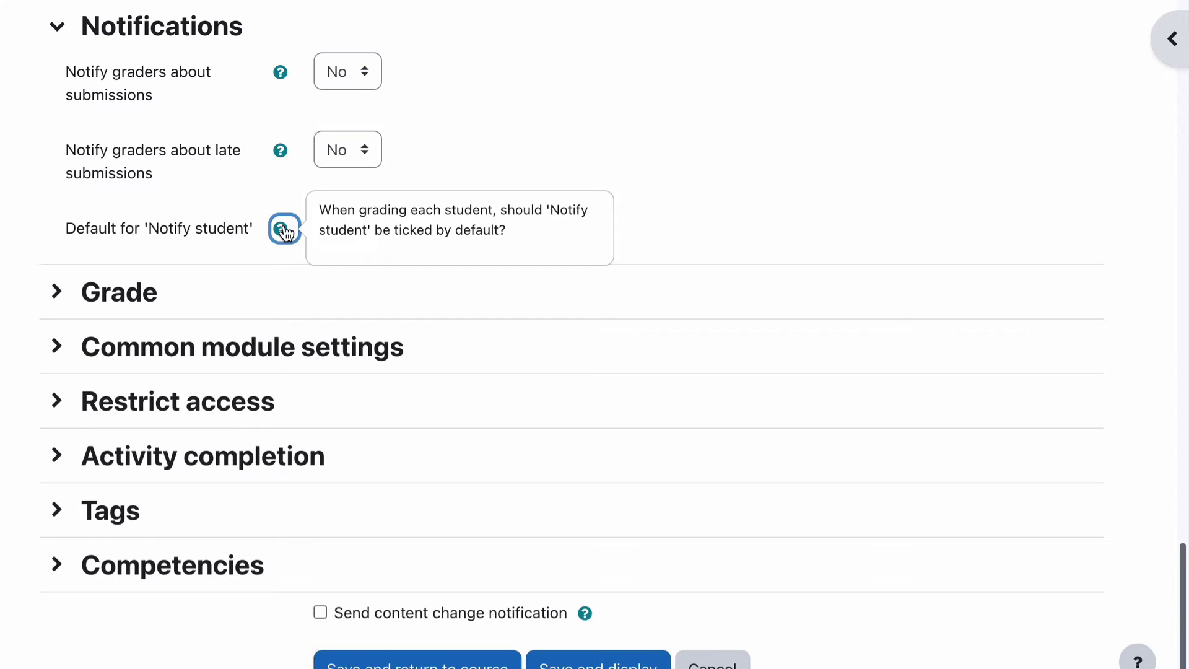
left_click(662, 236)
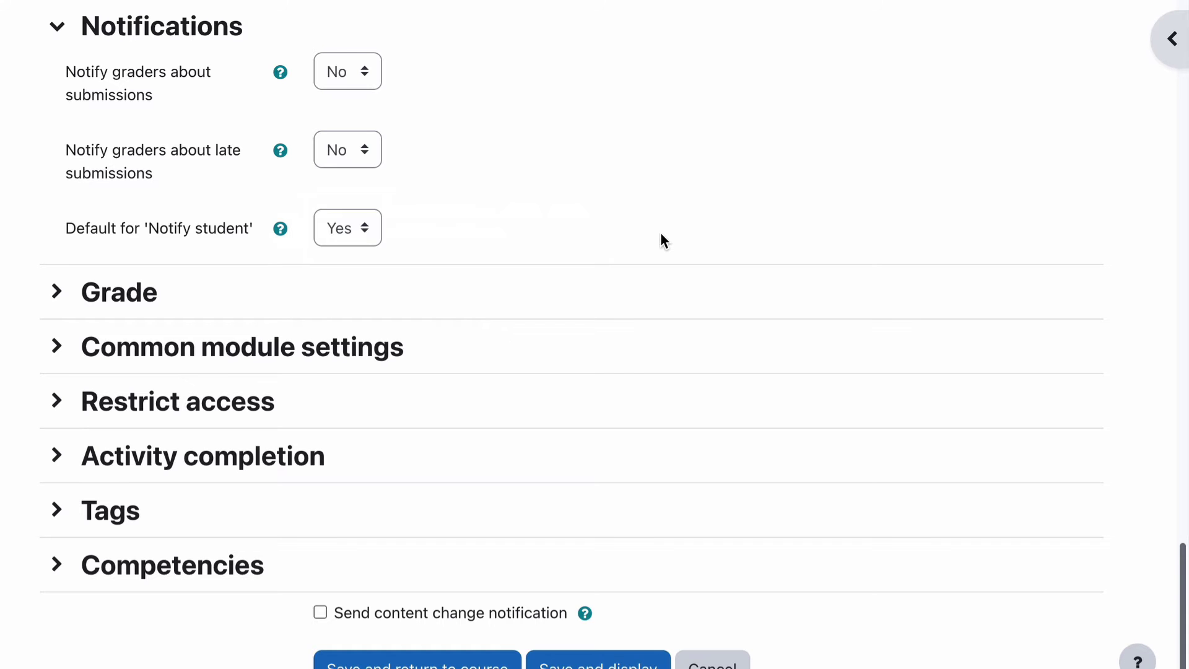
scroll(626, 238, "down", 2)
scroll(593, 244, "up", 2)
left_click(341, 229)
Expand the Grade settings and keep the grade type as Point, out of 100.
left_click(340, 229)
left_click(130, 301)
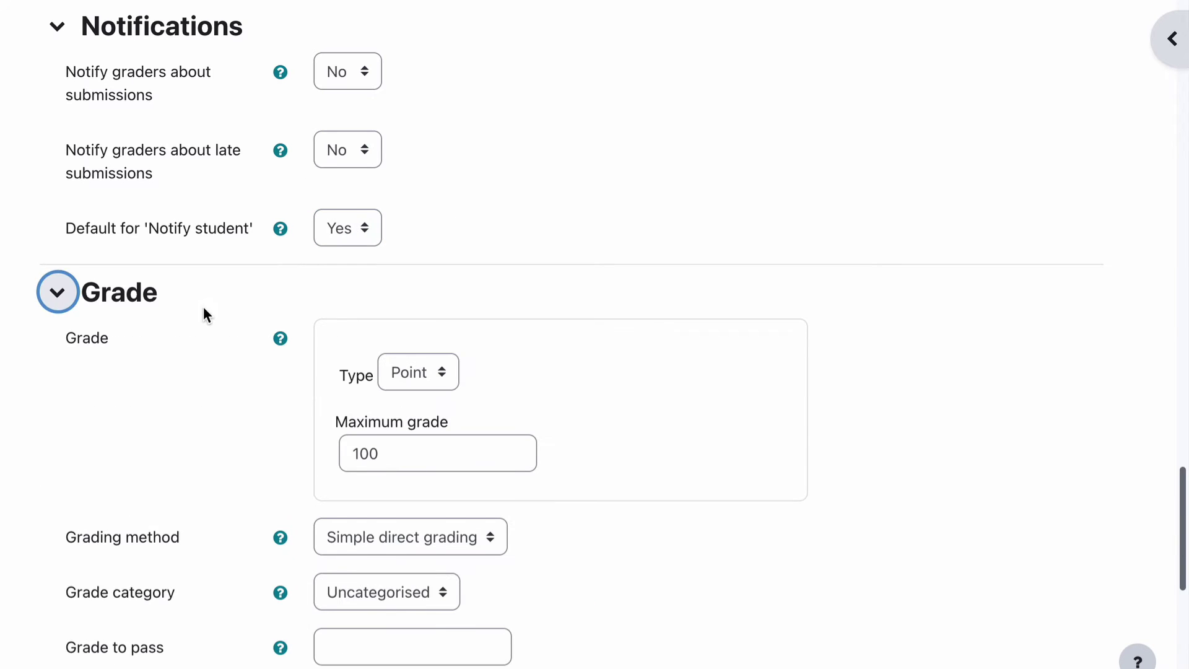
scroll(204, 313, "down", 4)
scroll(208, 315, "up", 1)
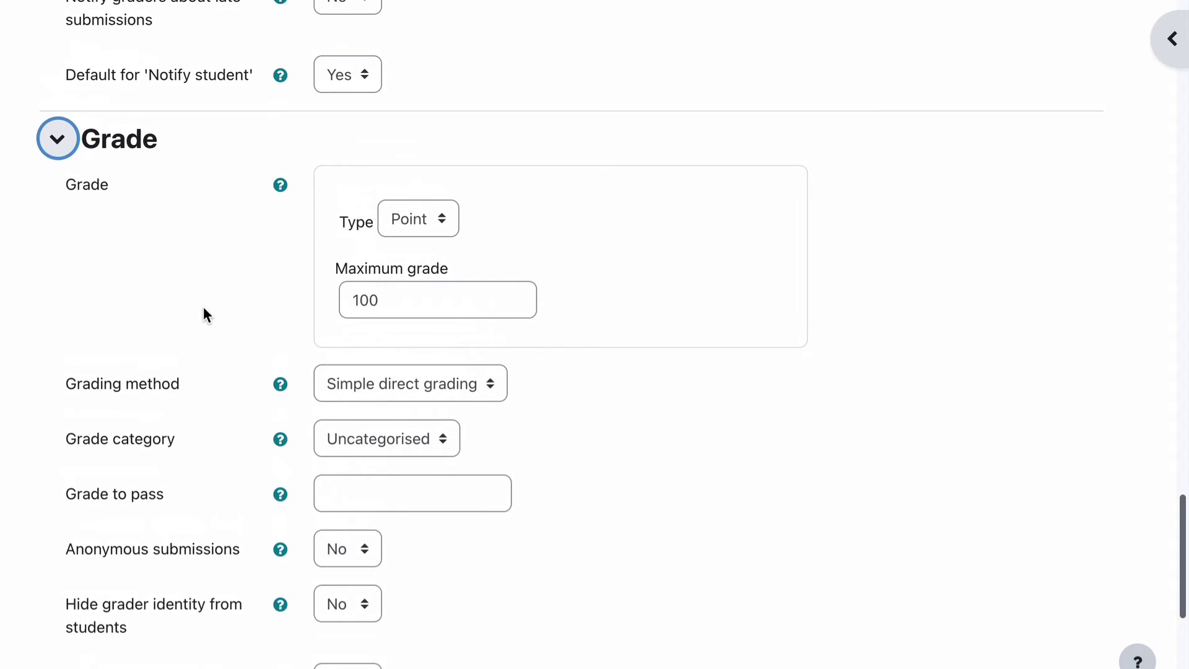
scroll(204, 310, "down", 2)
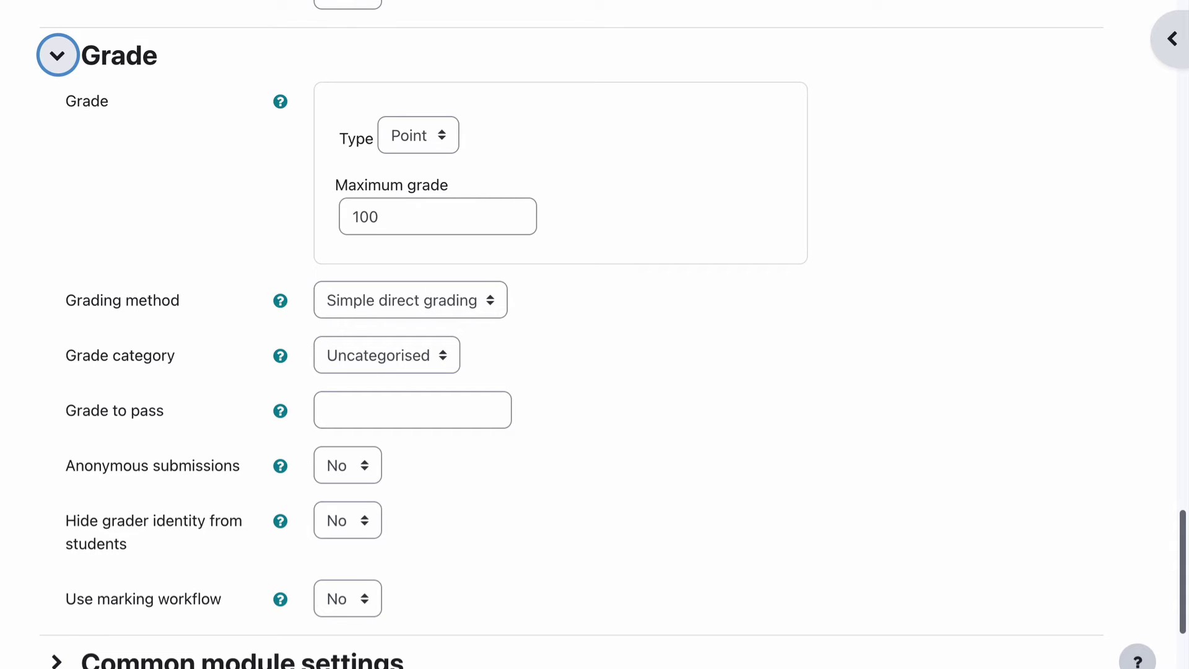
left_click(414, 223)
left_click(434, 138)
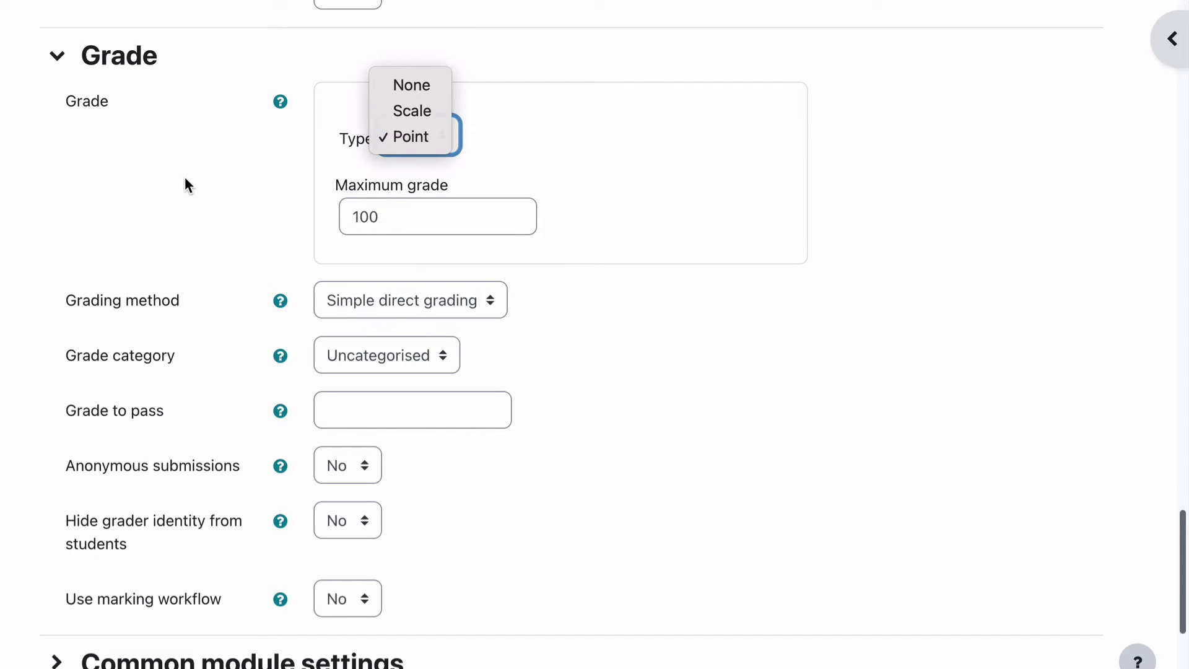
left_click(185, 178)
left_click(409, 137)
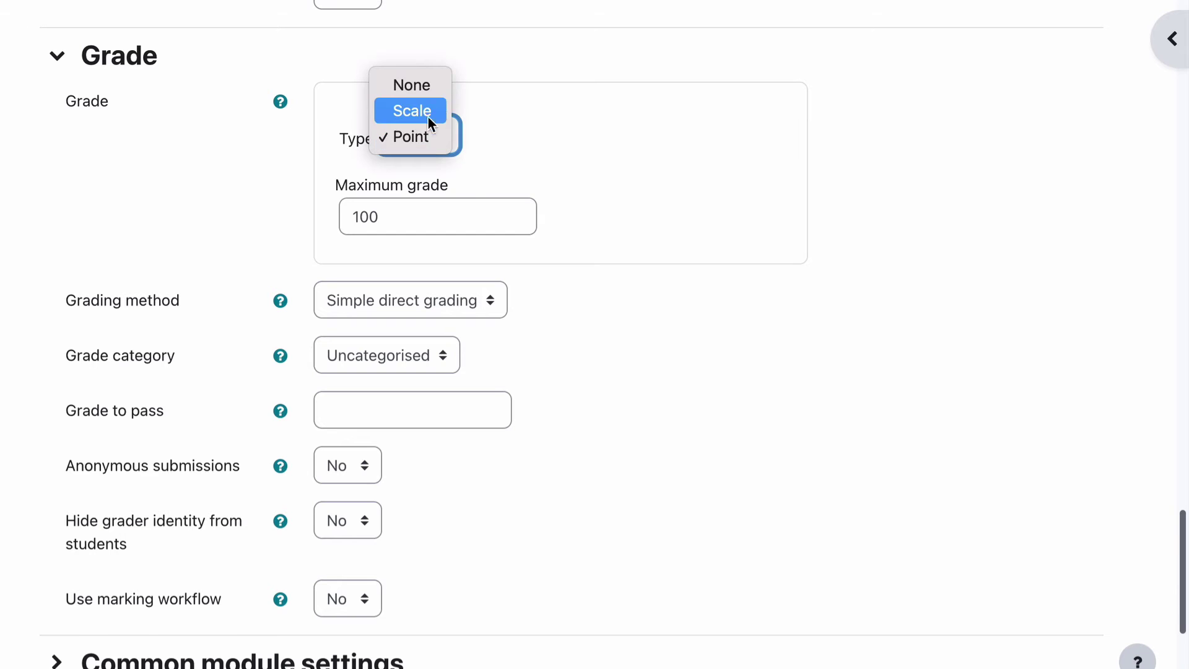
left_click(187, 196)
Keep Simple direct grading and the Uncategorised category, and set Grade to pass to 100.
scroll(189, 197, "down", 2)
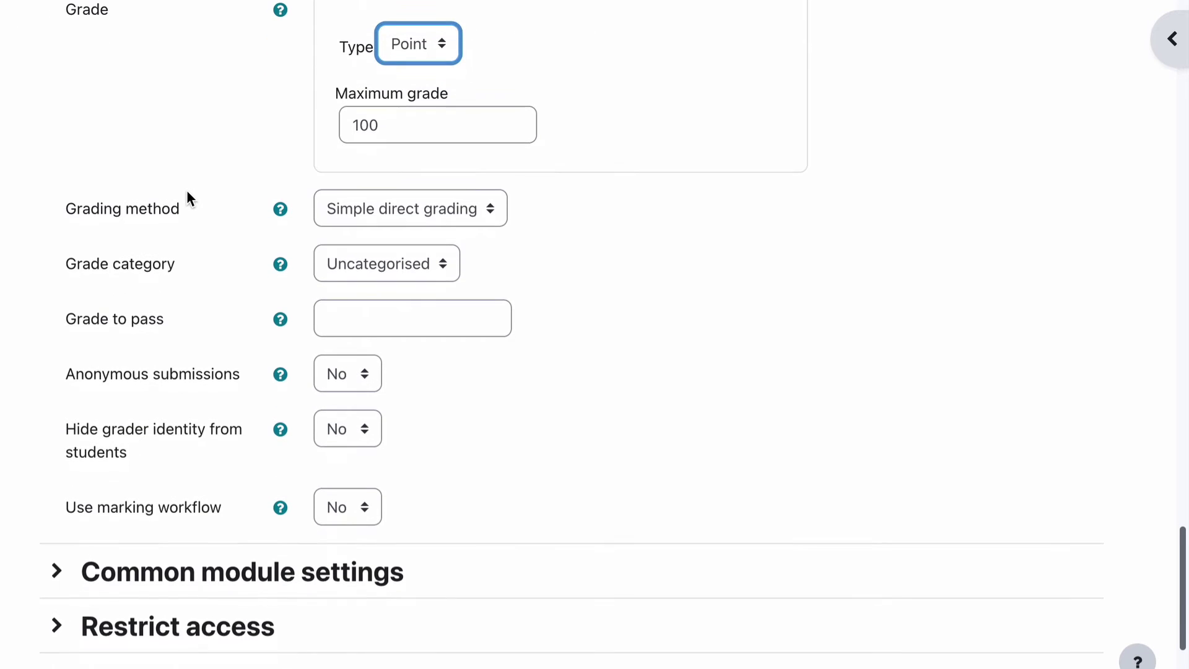
left_click(359, 209)
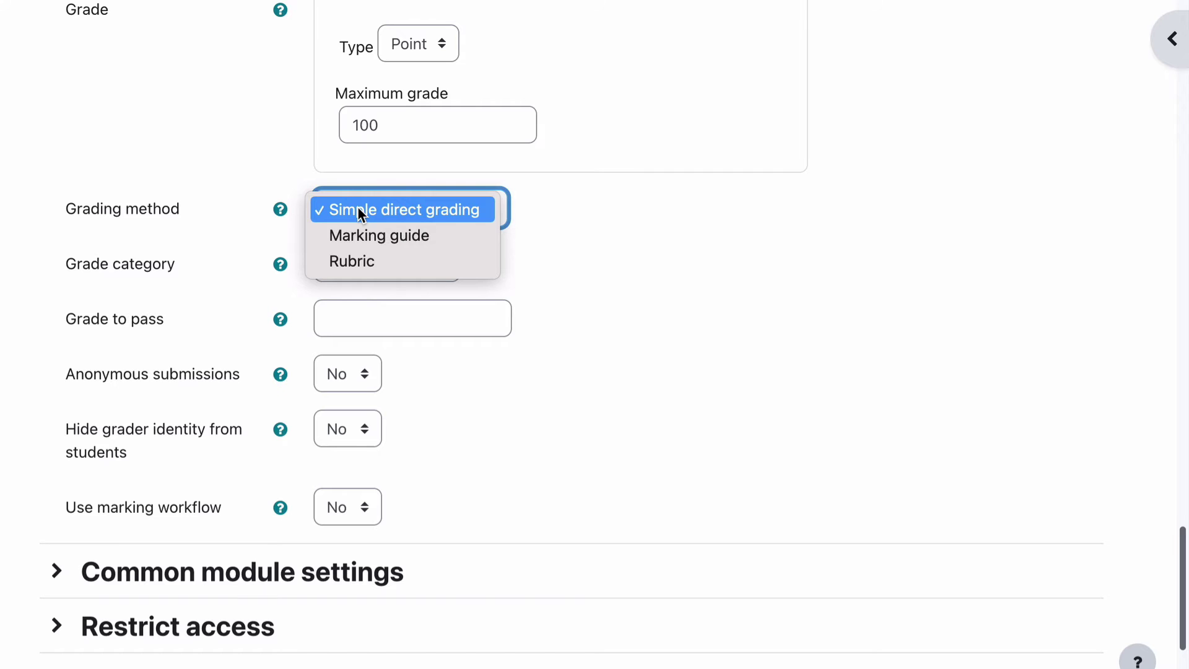
left_click(241, 154)
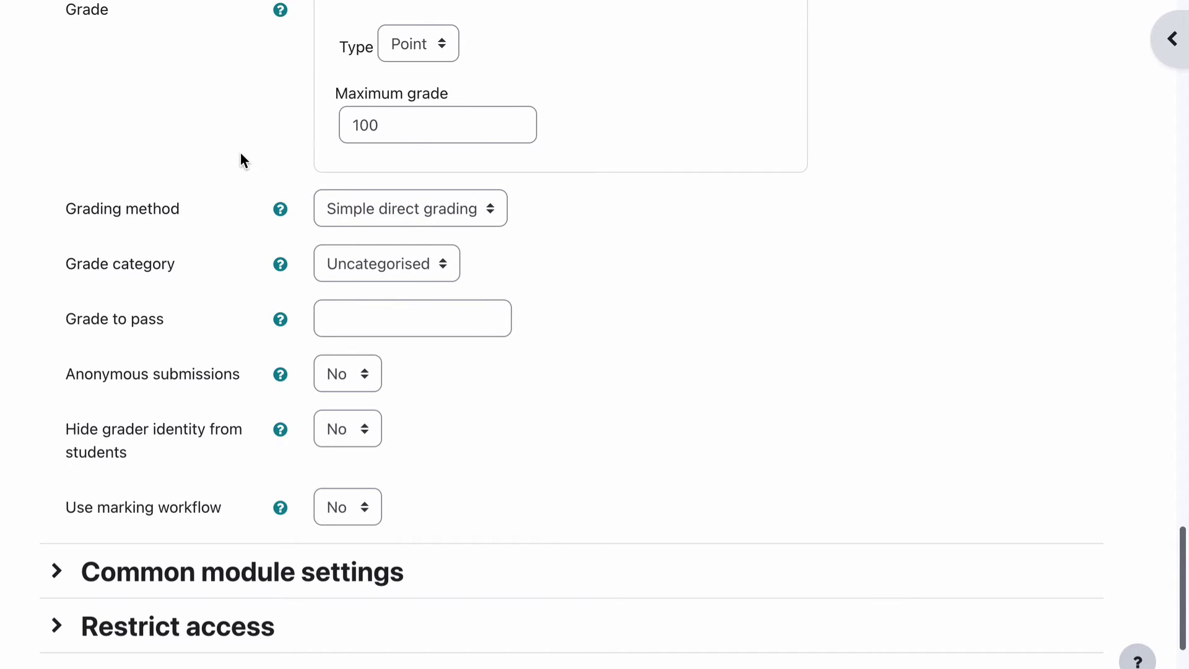
left_click(345, 211)
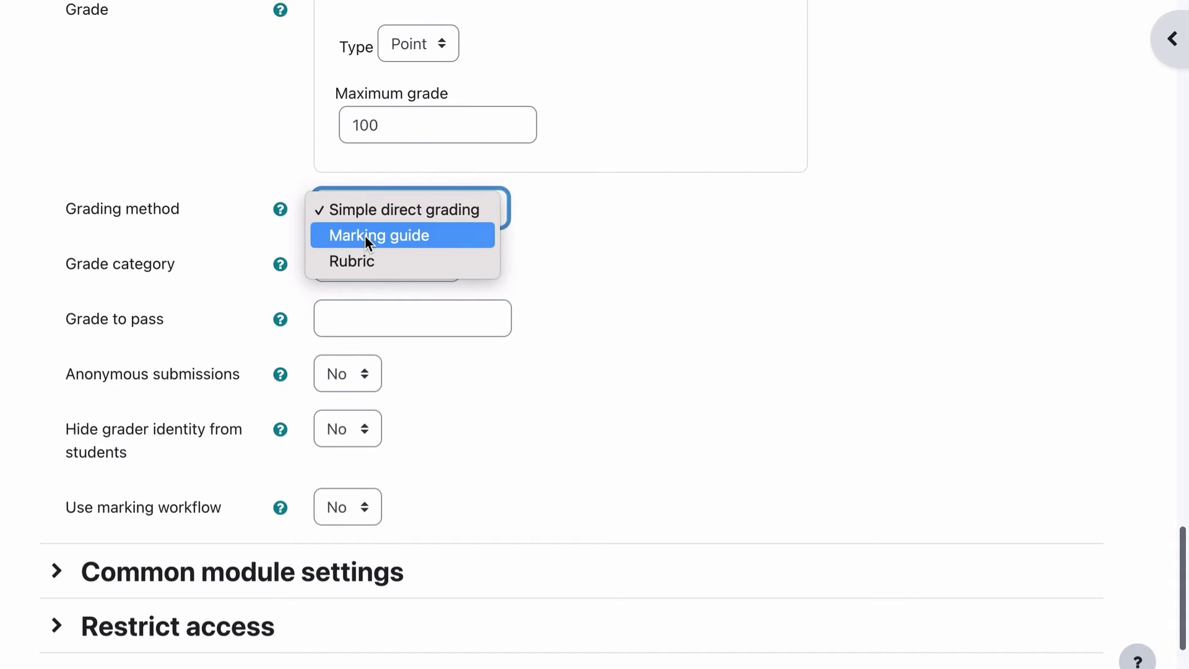
left_click(240, 148)
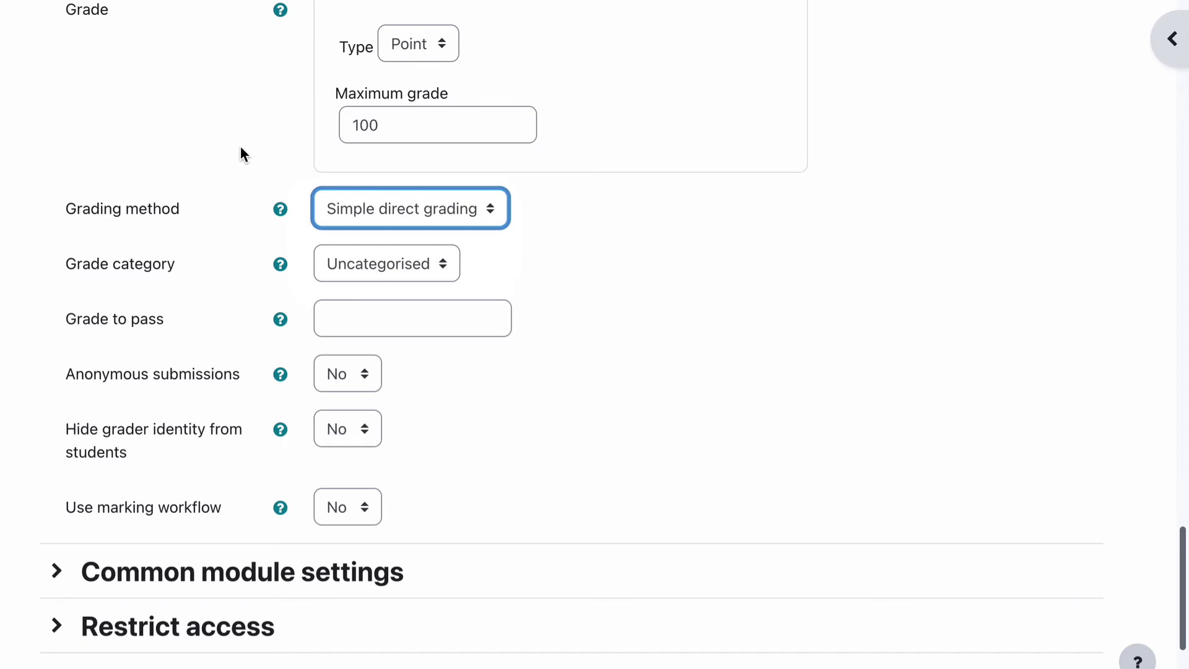
scroll(240, 144, "down", 2)
left_click(375, 210)
left_click(377, 211)
left_click(333, 265)
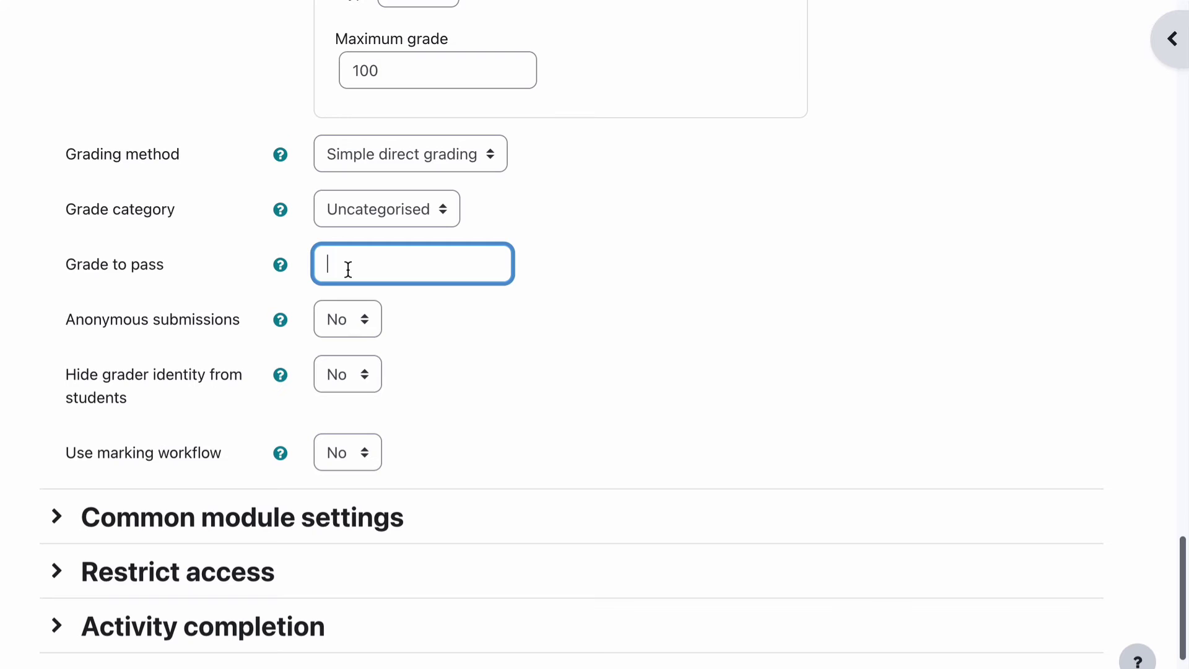
type("100")
scroll(422, 68, "up", 2)
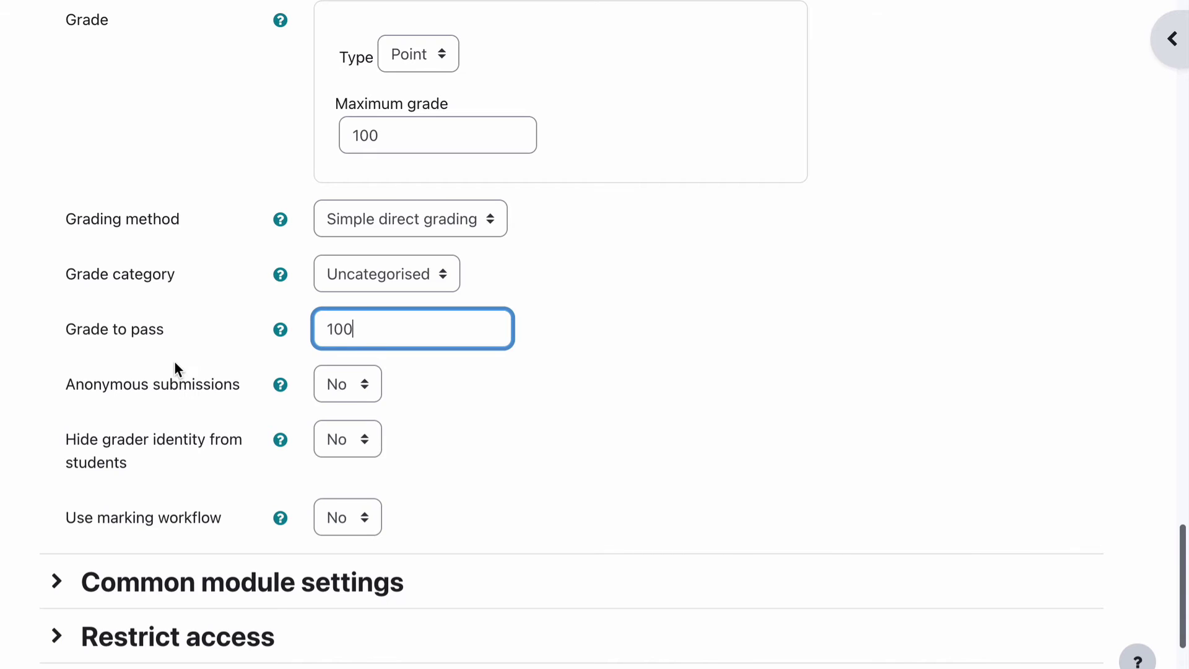
scroll(175, 369, "down", 5)
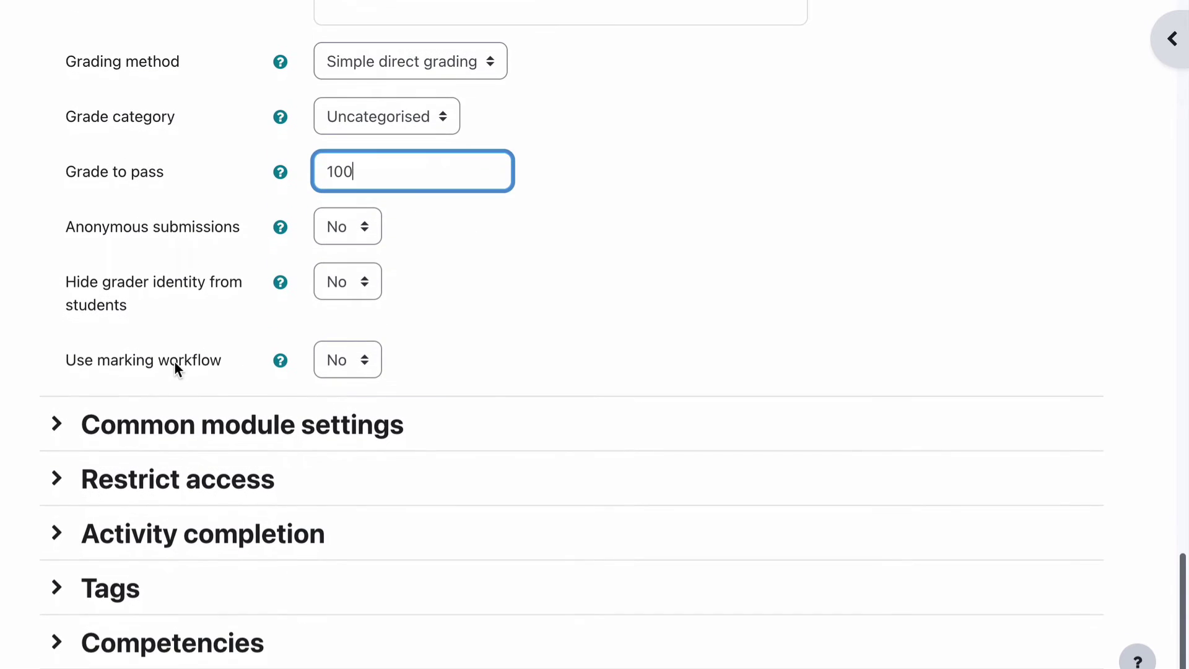
left_click(281, 229)
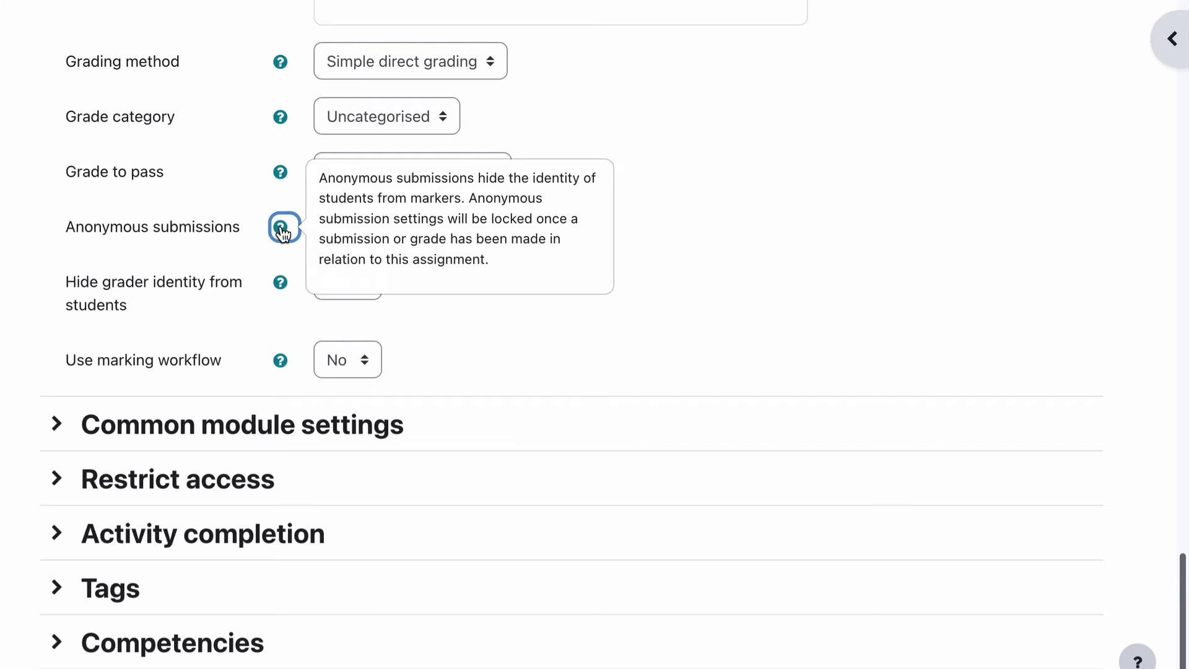
left_click(455, 330)
left_click(366, 228)
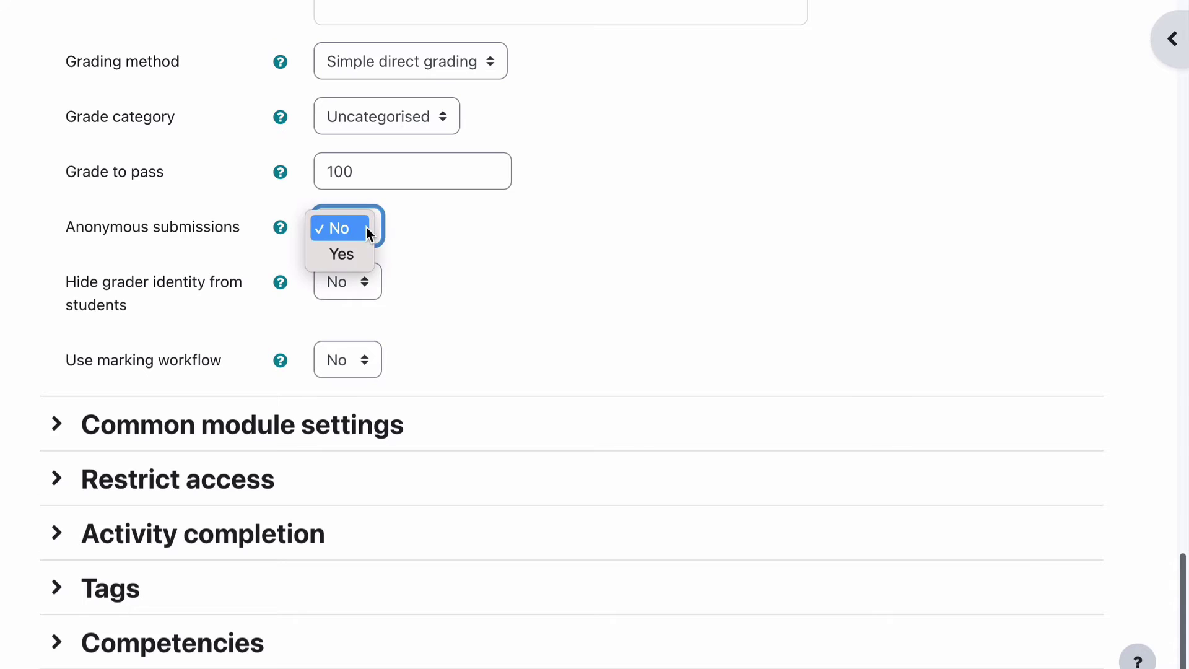
left_click(366, 229)
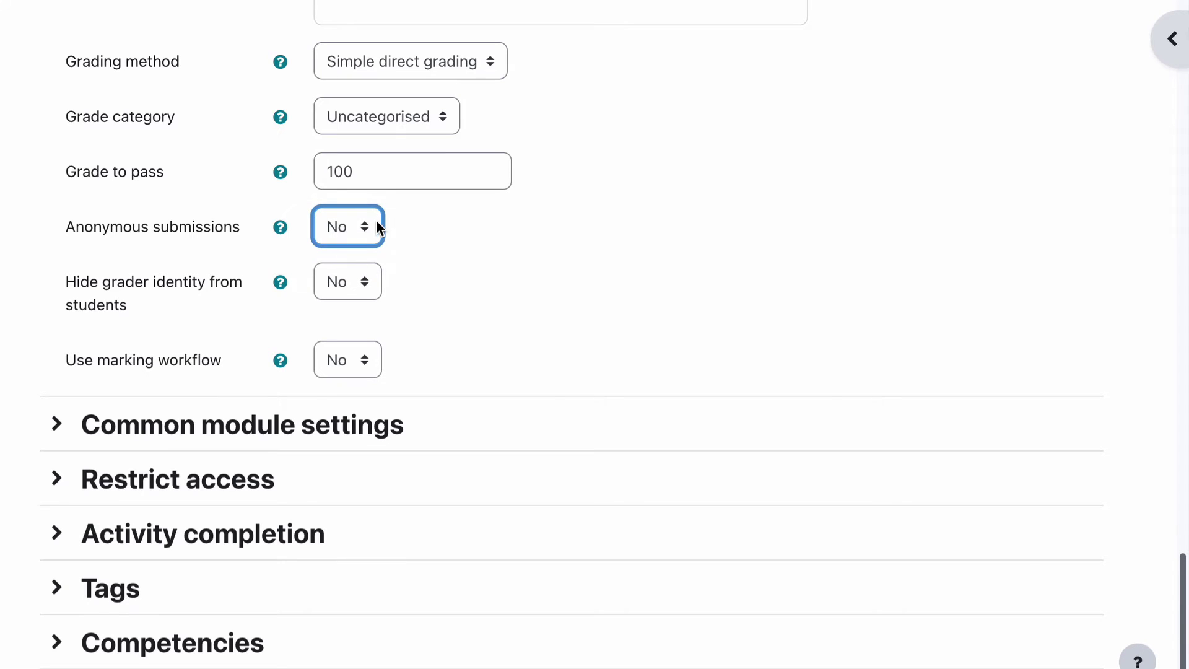
left_click(471, 265)
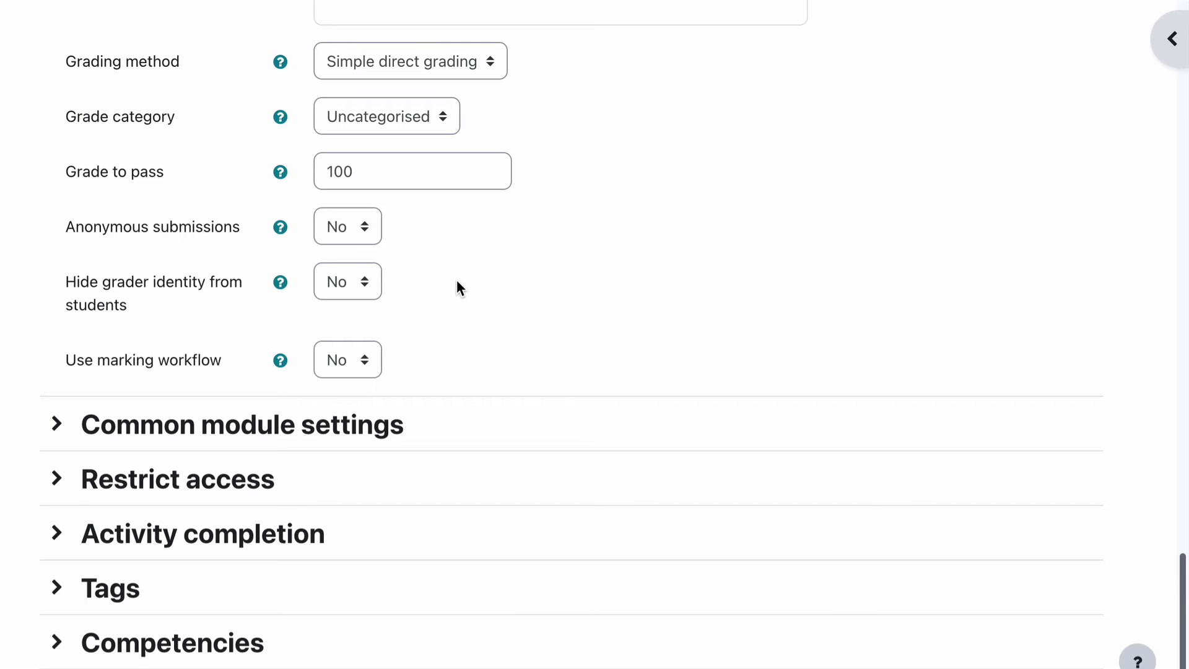
left_click(363, 288)
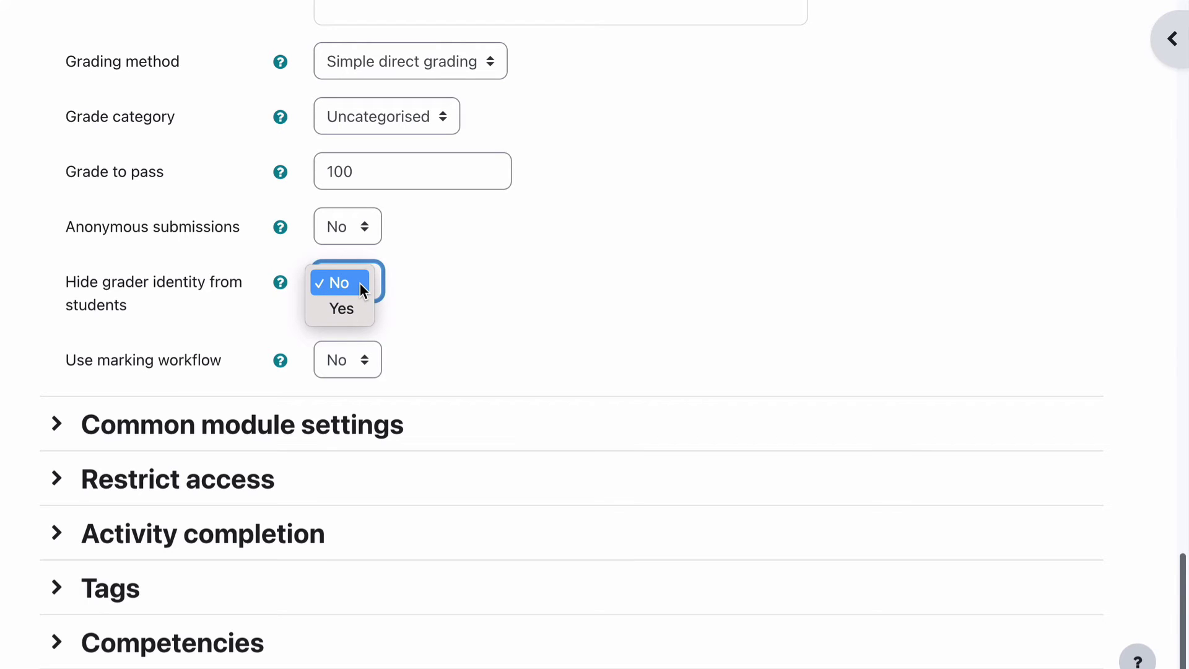
left_click(488, 291)
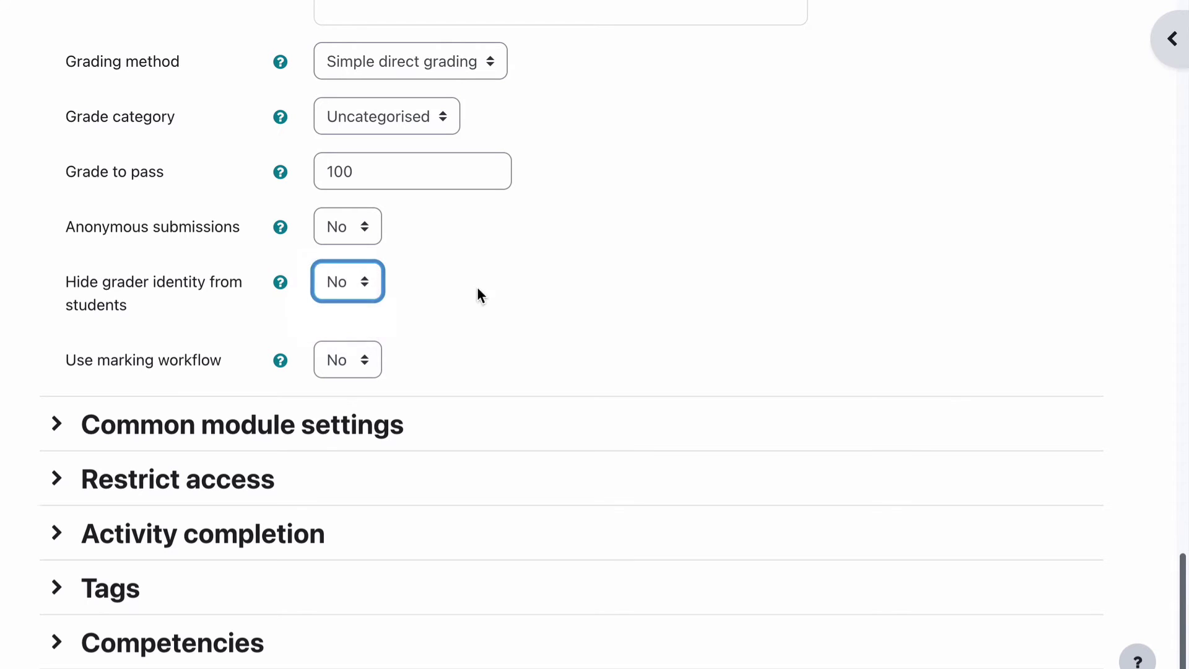
left_click(464, 313)
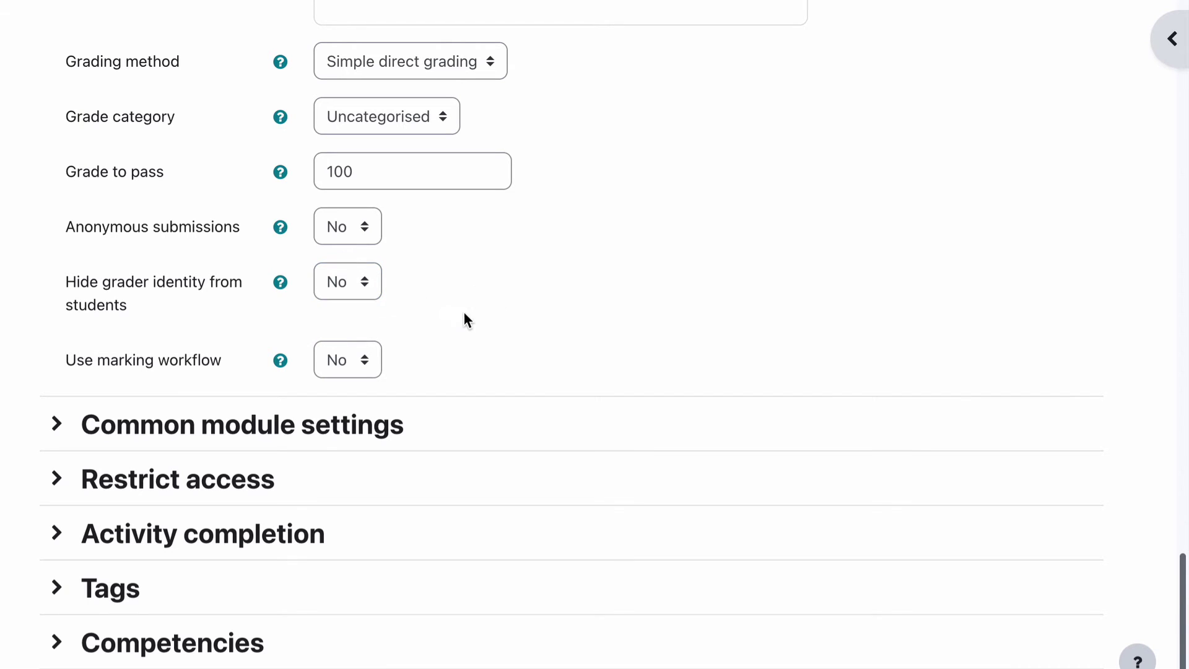
left_click(335, 364)
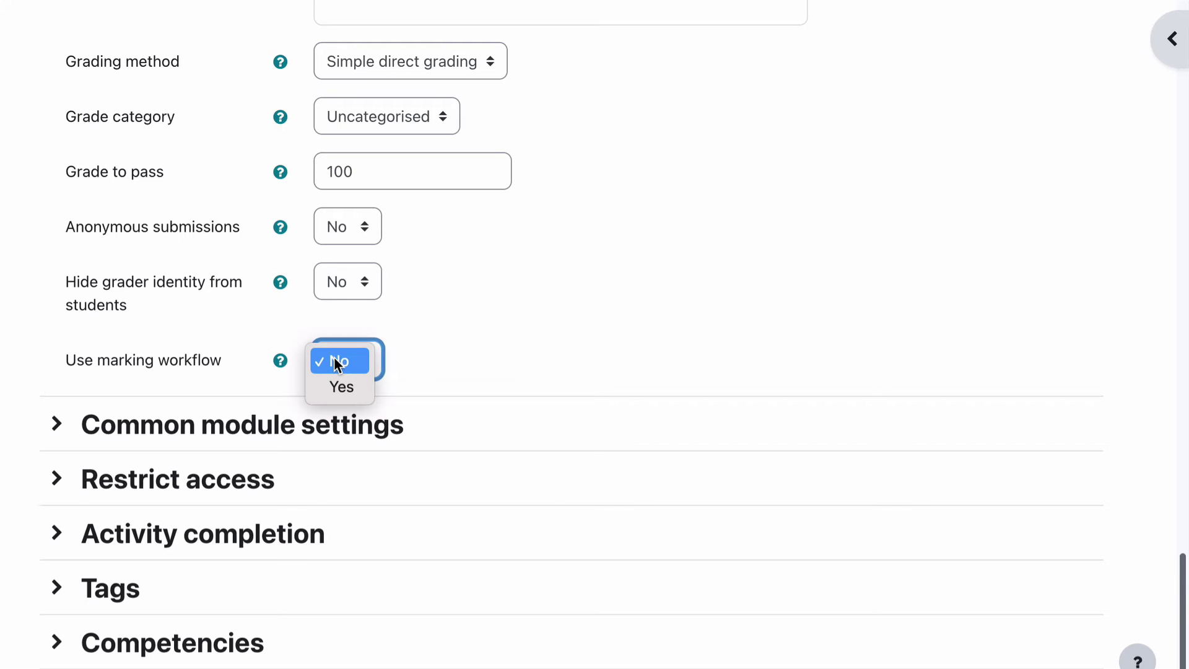
left_click(427, 366)
left_click(434, 366)
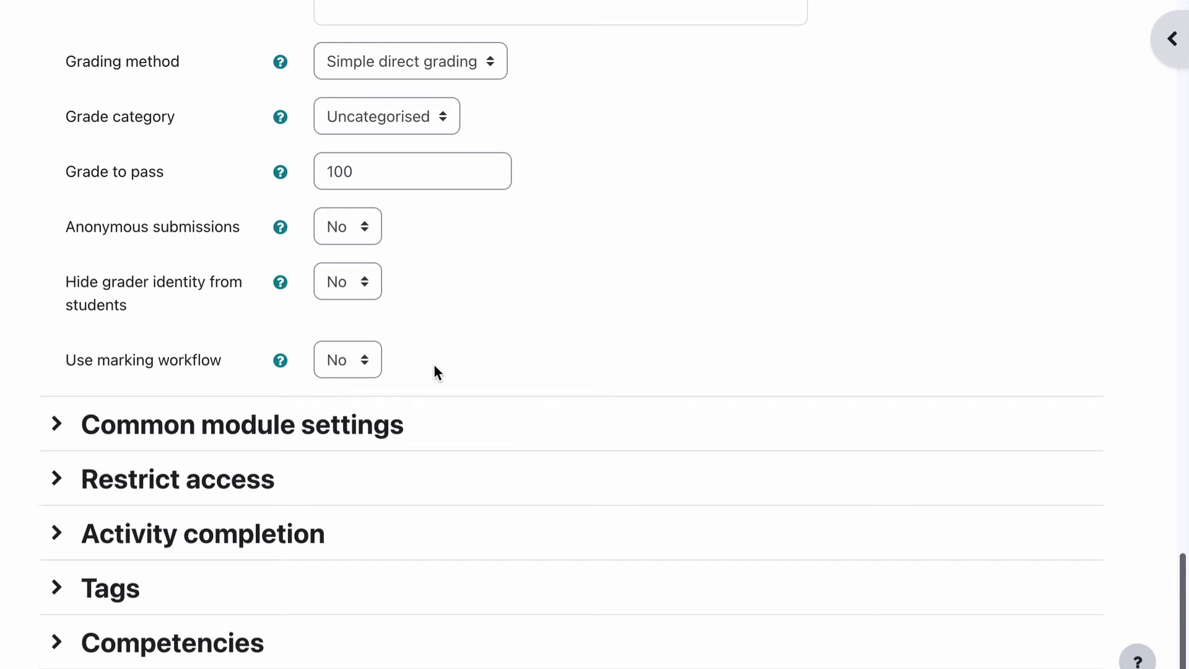
left_click(281, 363)
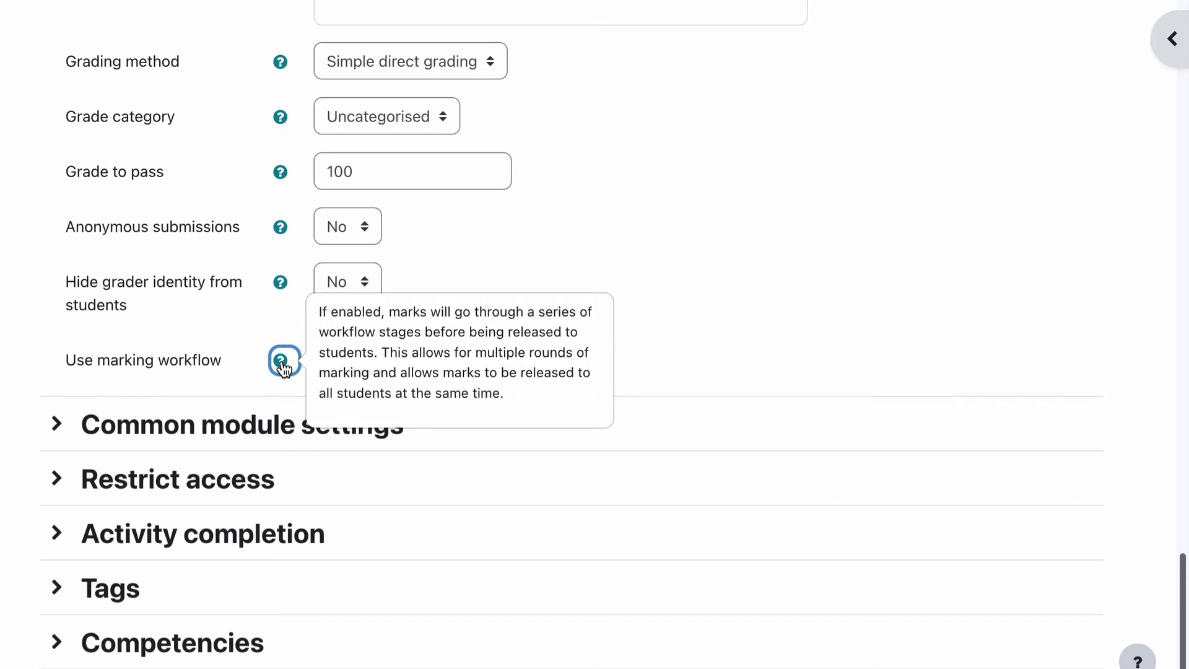
left_click(719, 303)
Expand Common module settings, Restrict access and Activity completion; track completion when conditions are met.
scroll(658, 316, "down", 2)
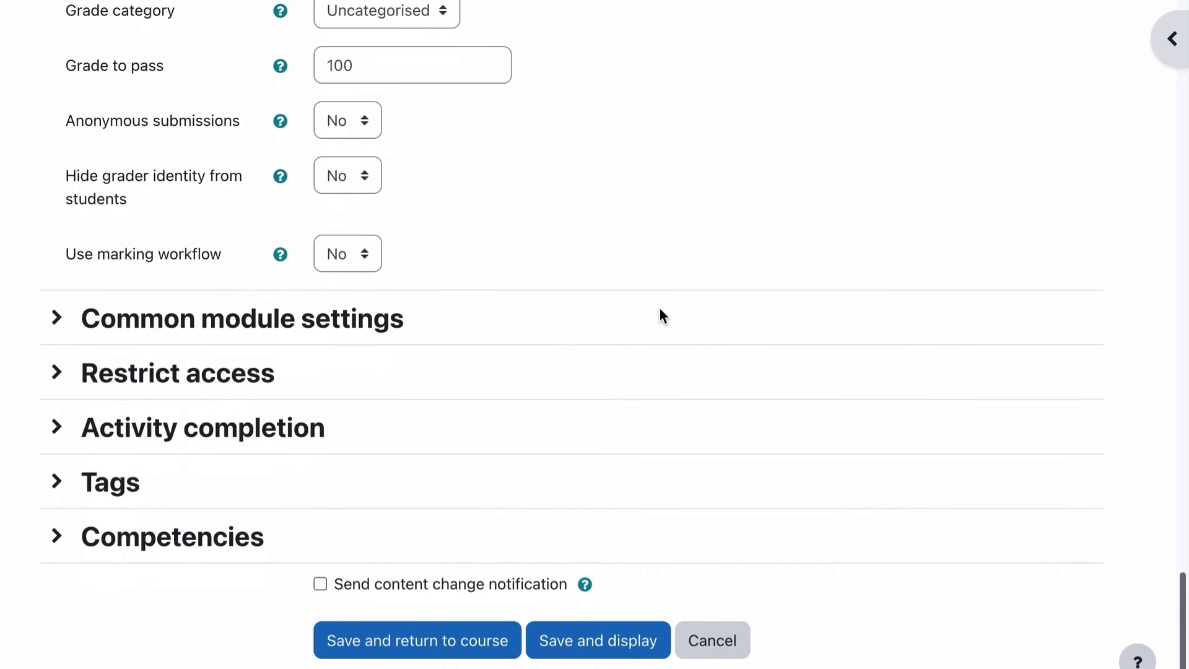
left_click(121, 317)
scroll(180, 350, "down", 1)
scroll(173, 356, "down", 3)
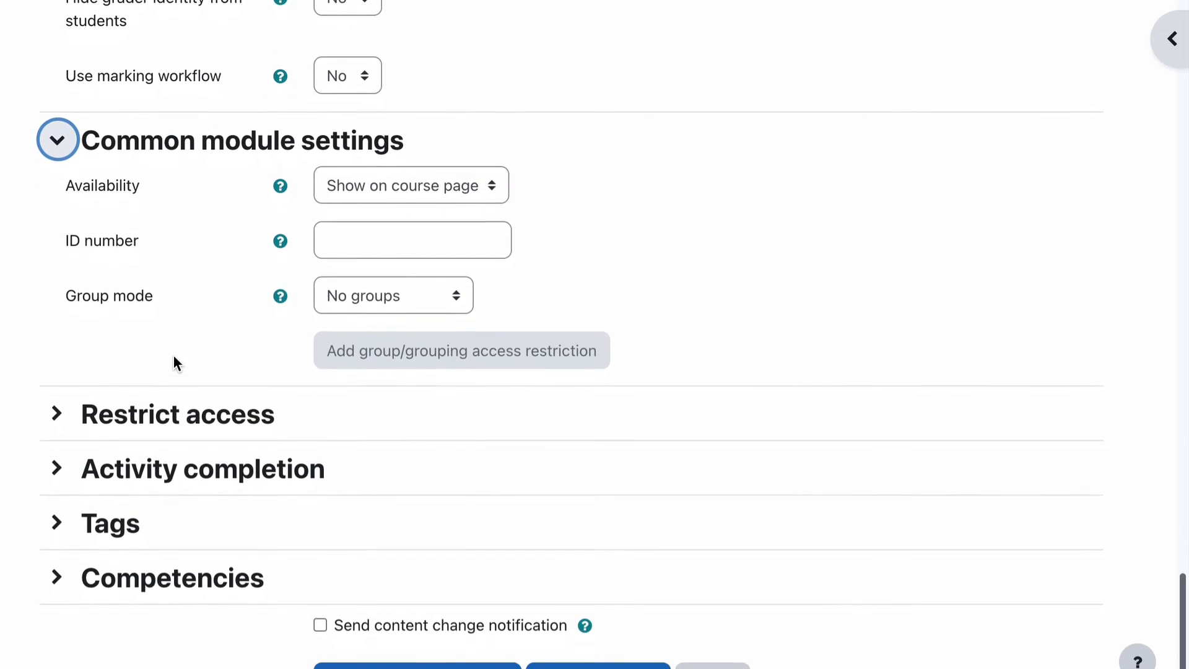
left_click(165, 357)
scroll(164, 355, "down", 3)
left_click(172, 351)
scroll(172, 351, "down", 2)
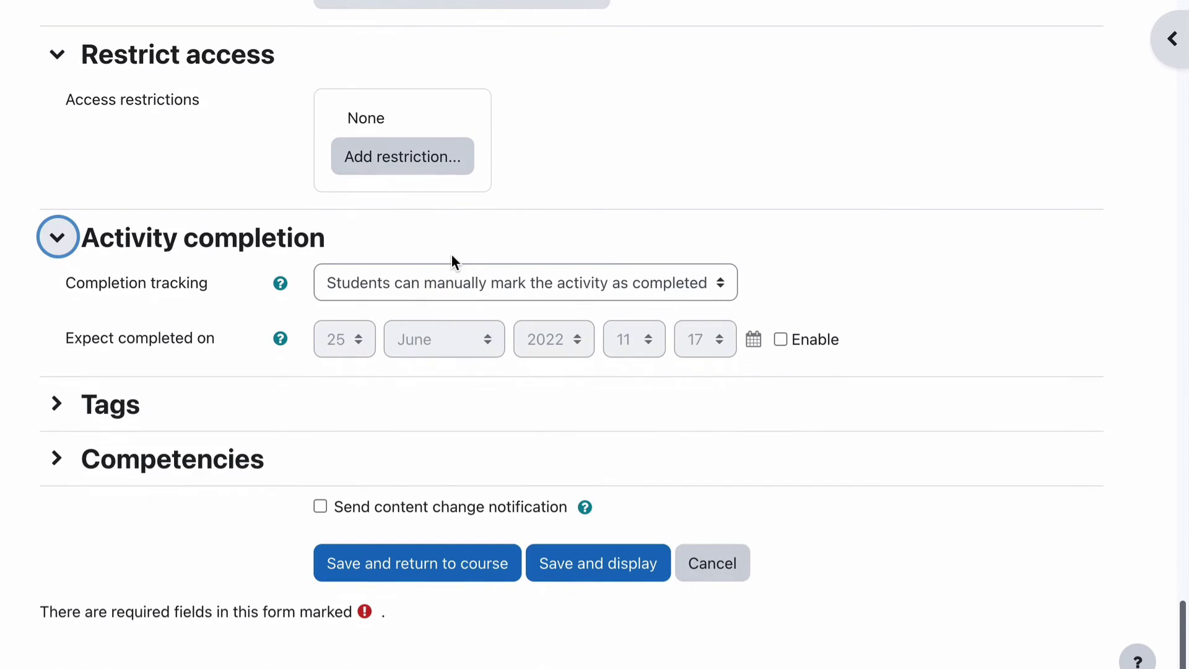
left_click(412, 284)
left_click(425, 309)
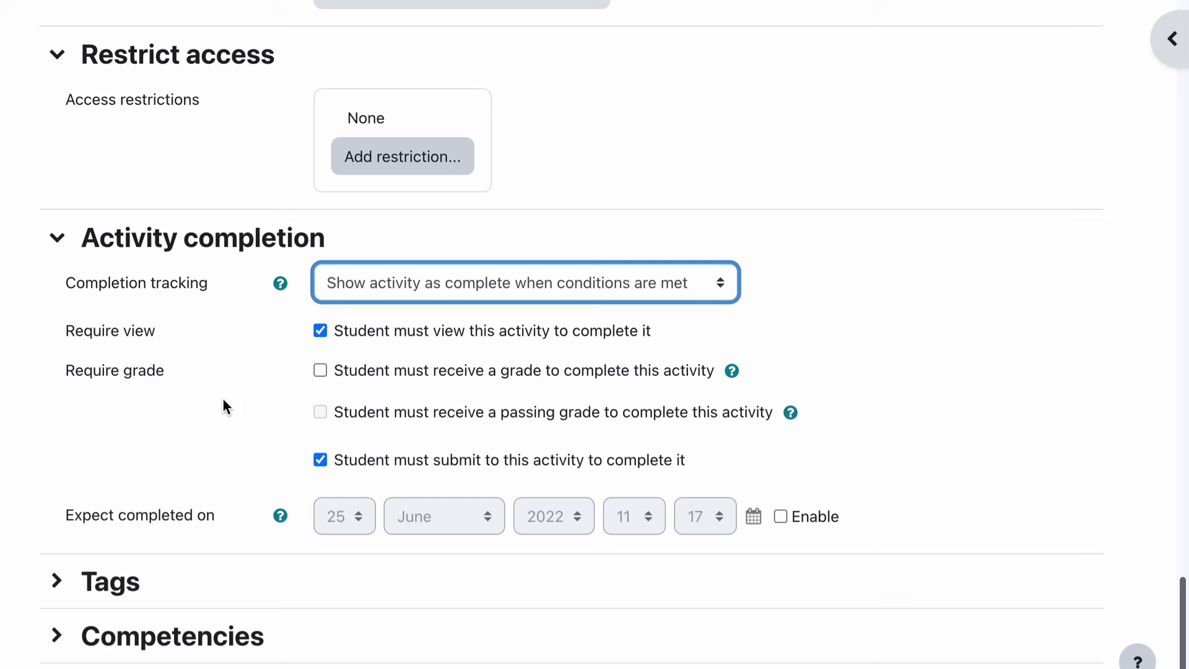
Require viewing, a grade, a passing grade and a submission for Task 2 completion.
left_click(320, 371)
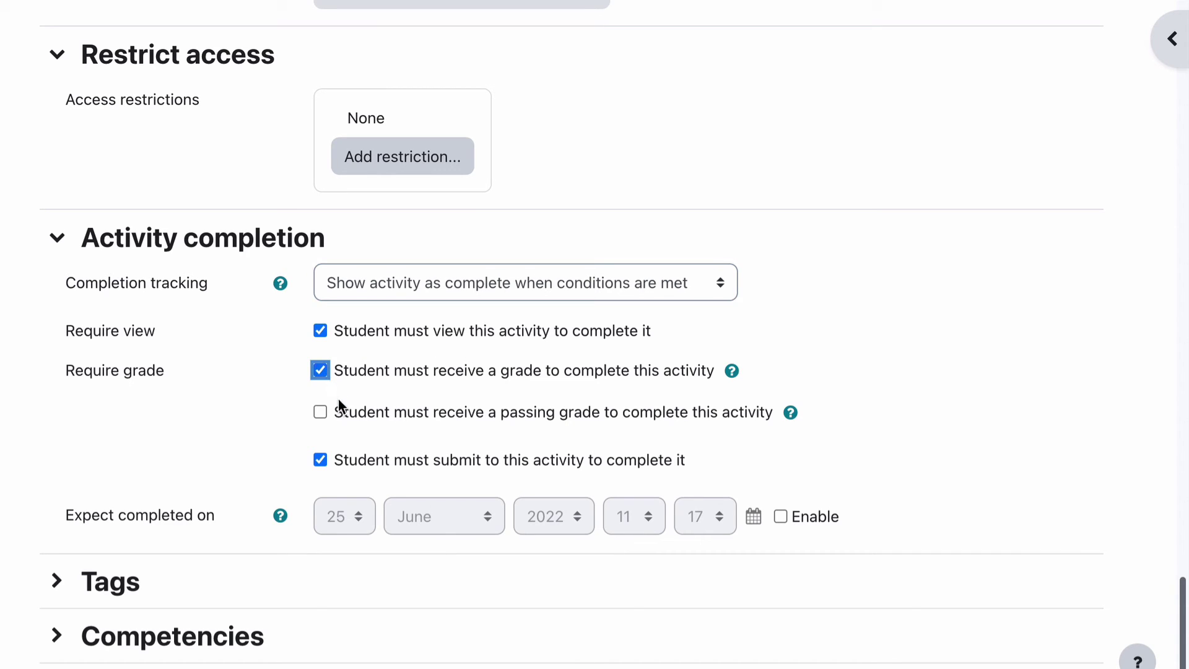
left_click(321, 412)
left_click(325, 329)
left_click(321, 459)
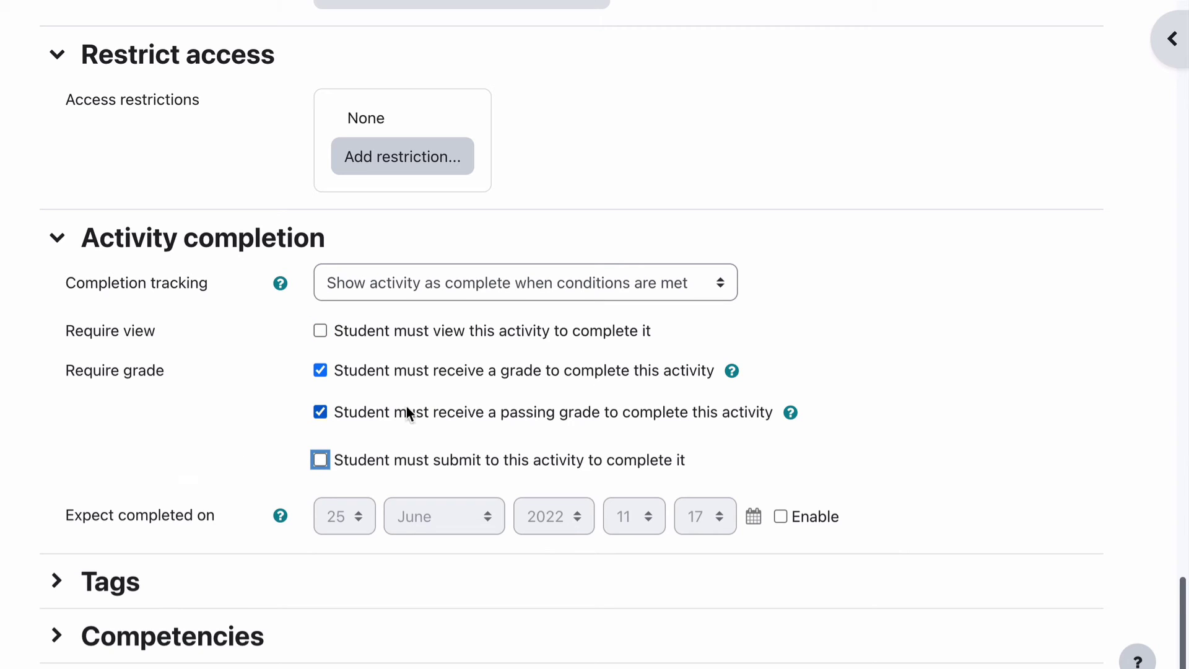
left_click(261, 451)
left_click(321, 331)
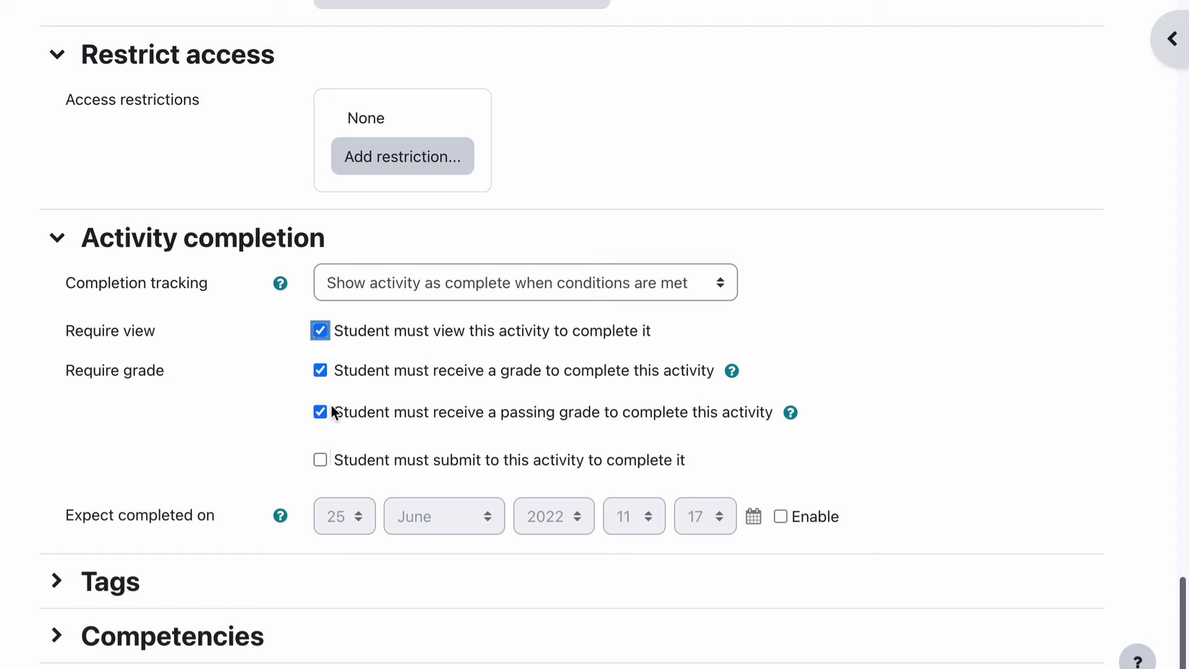
left_click(319, 461)
scroll(239, 445, "down", 3)
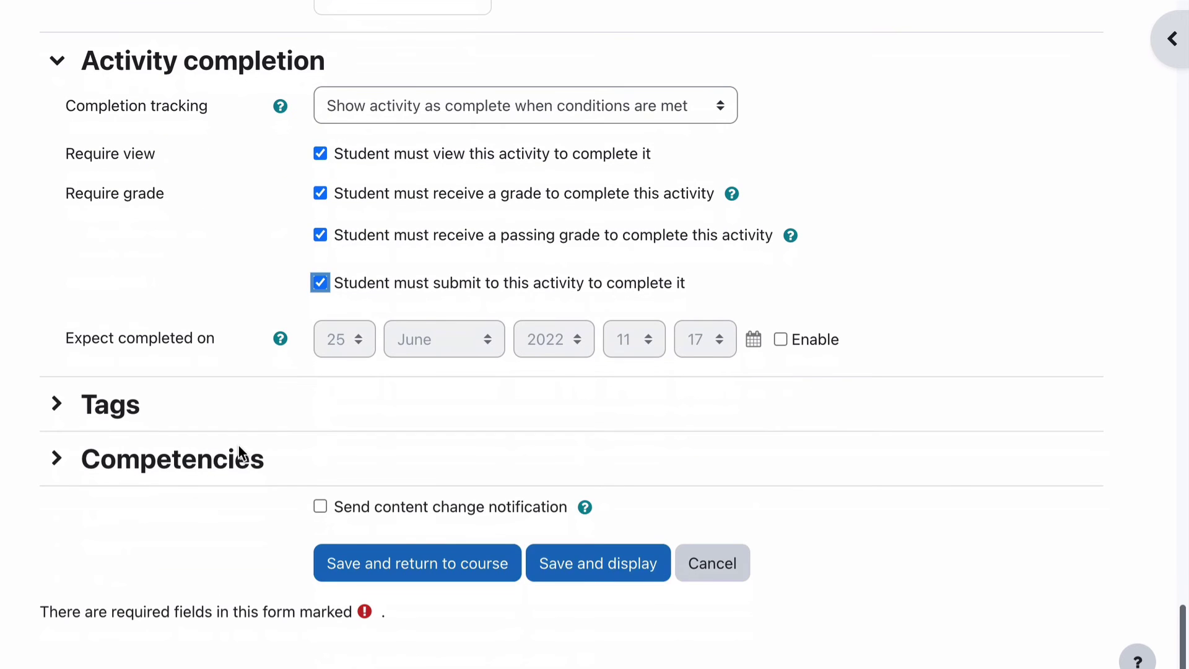
Save the completion settings, then reopen Task 2's settings form at its description.
left_click(586, 563)
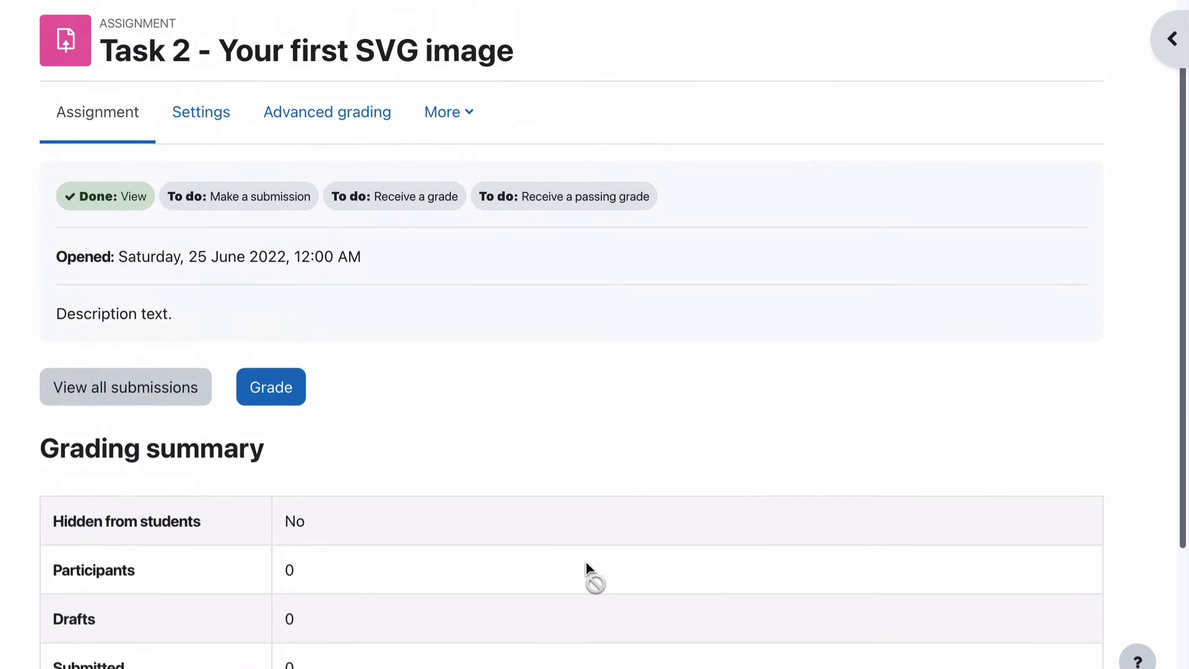
left_click_drag(57, 319, 194, 321)
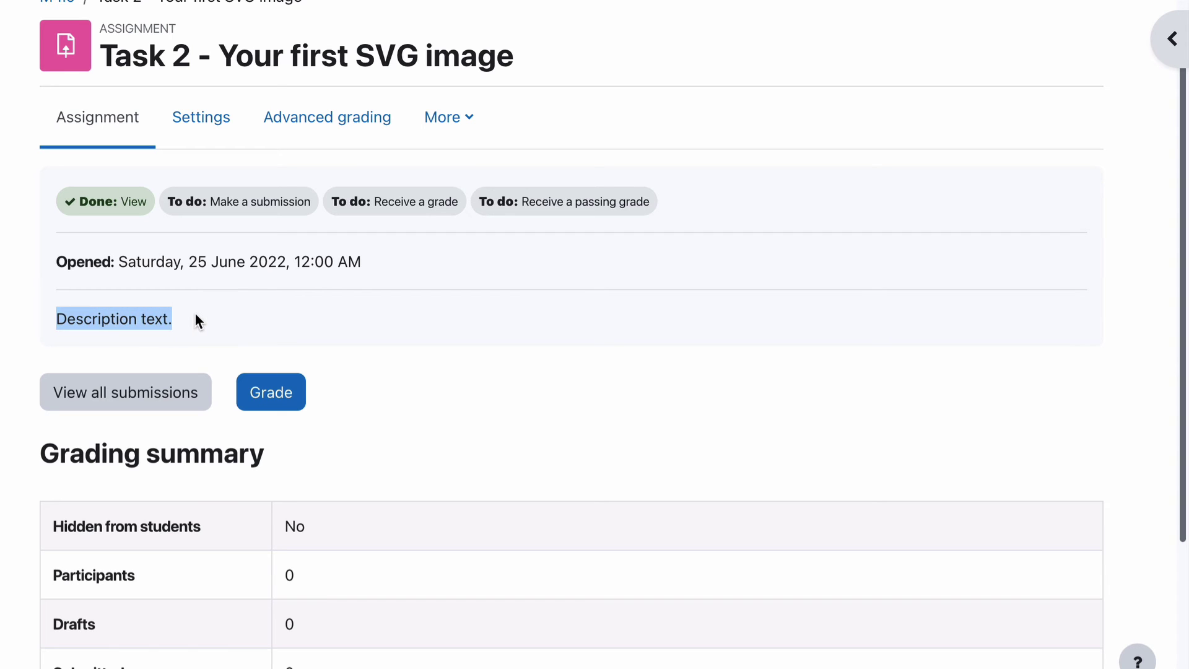
left_click(206, 119)
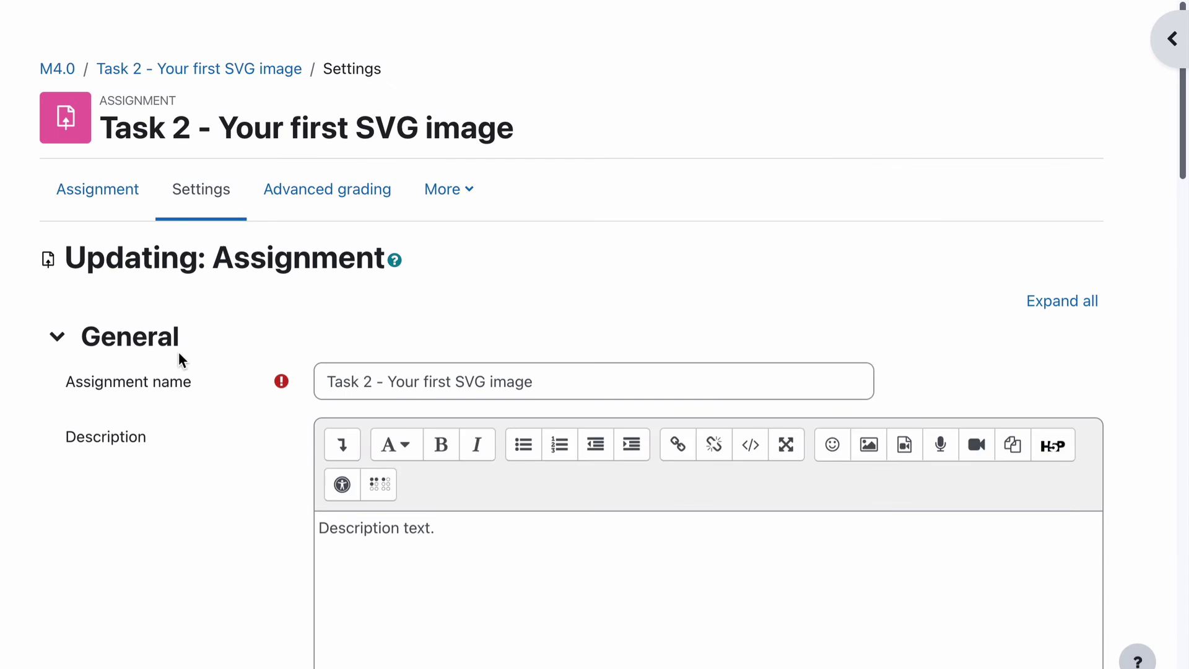
scroll(179, 356, "down", 5)
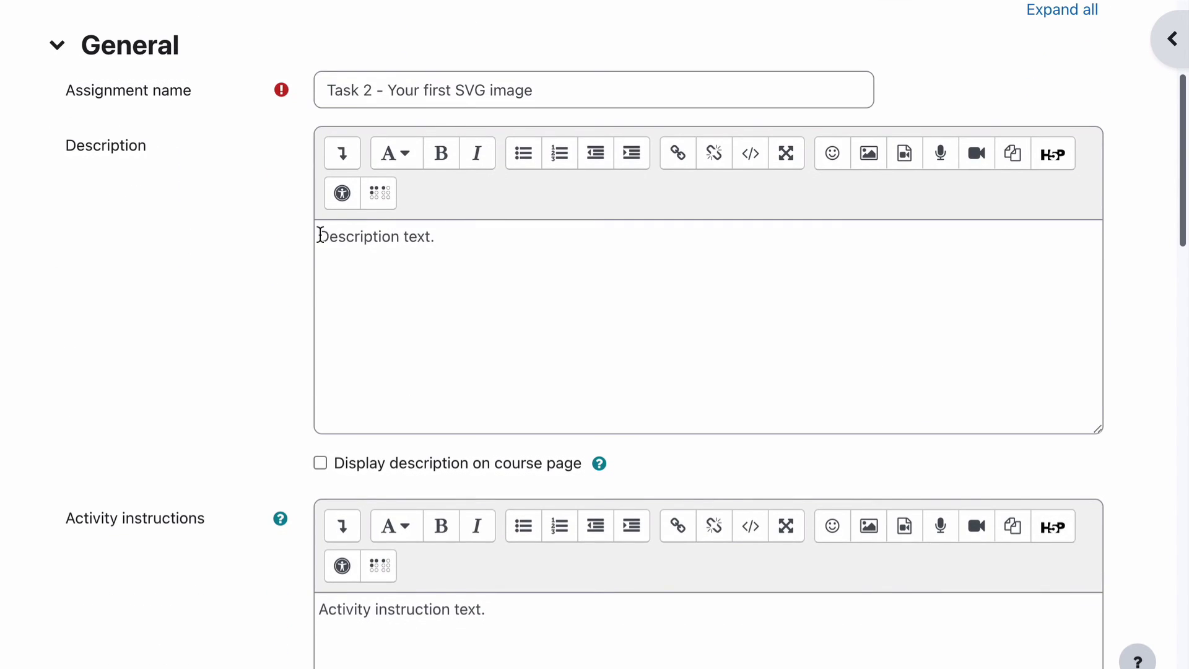
left_click_drag(320, 236, 438, 236)
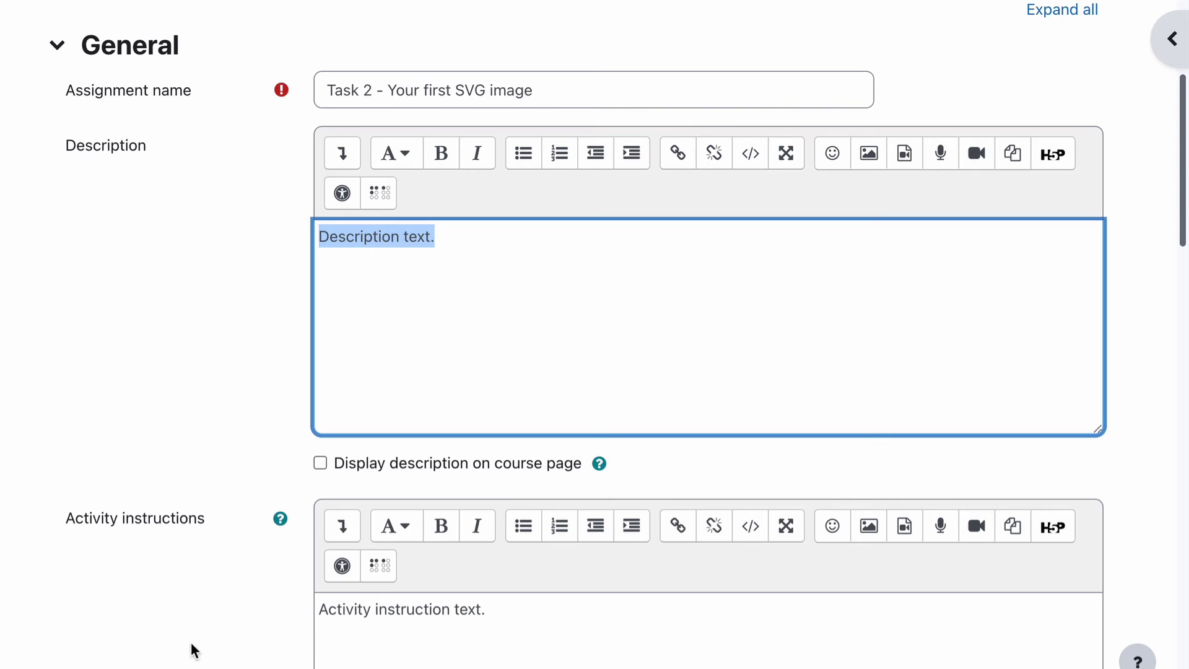
Append 'Submit your SCG file that you created.' to the description, correcting the misspelling.
left_click(466, 243)
type("Submit your SCG file that you c")
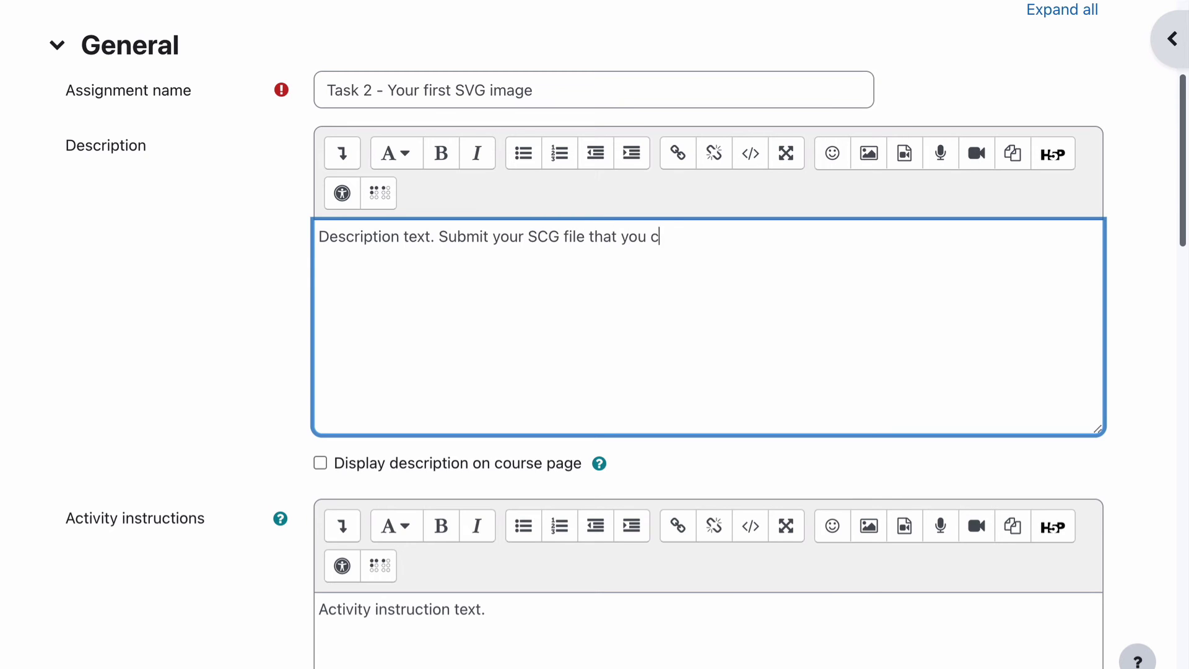
type("rated. eated.")
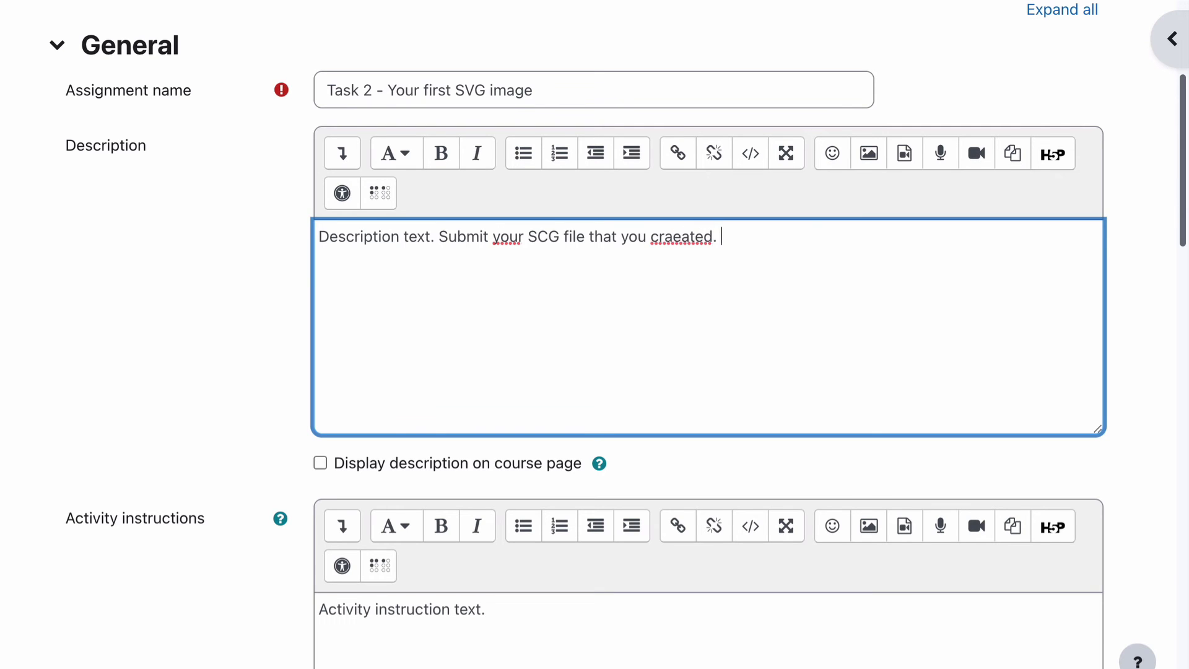
right_click(682, 237)
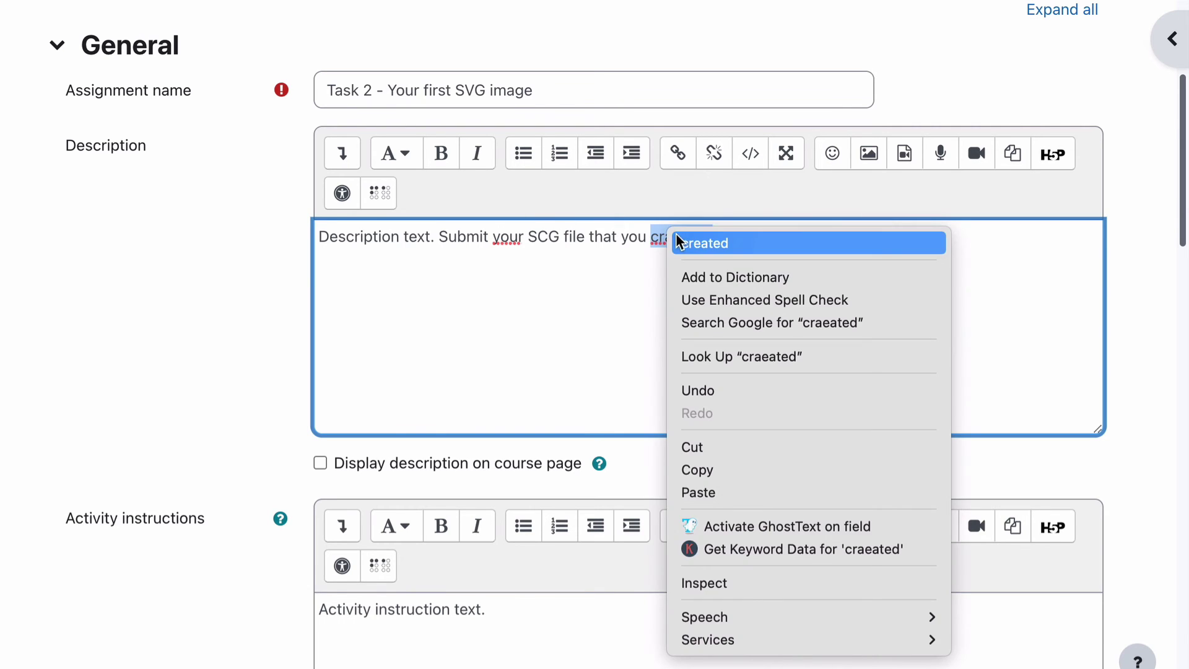
key("Return")
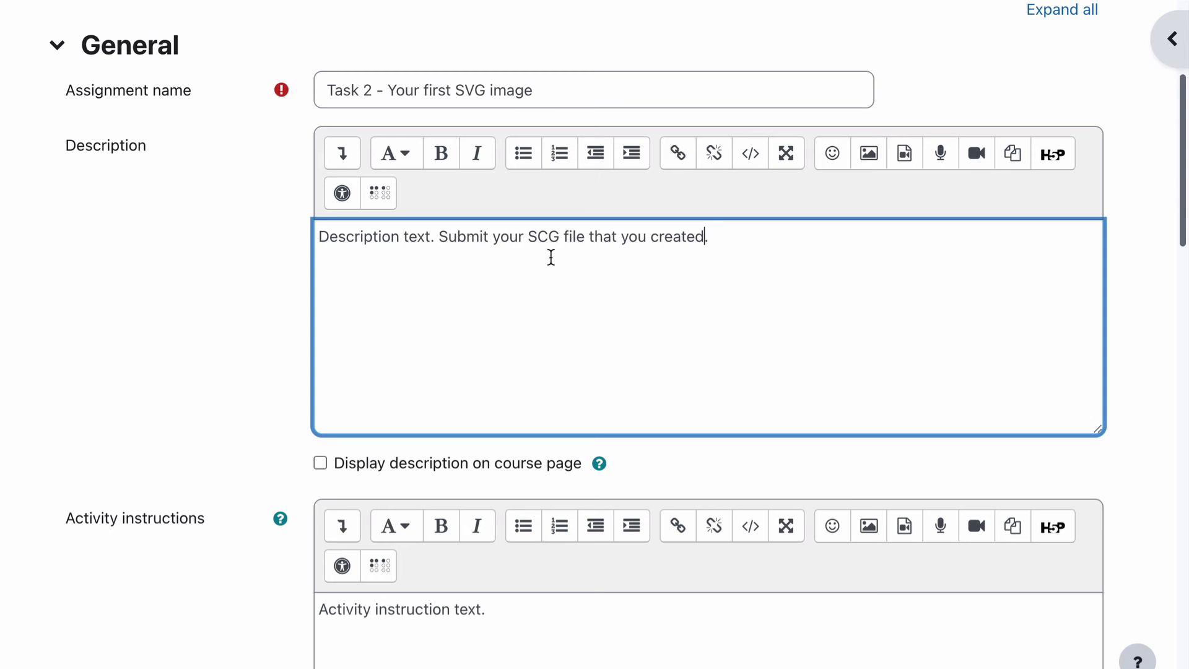
scroll(552, 257, "down", 4)
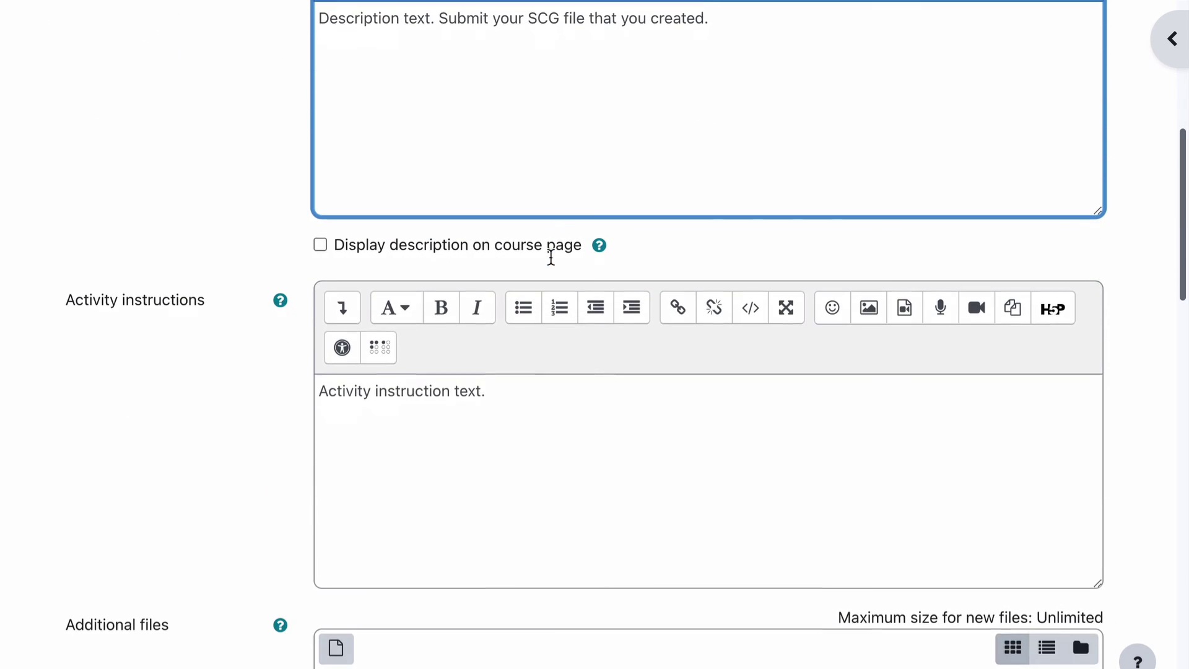
left_click(282, 303)
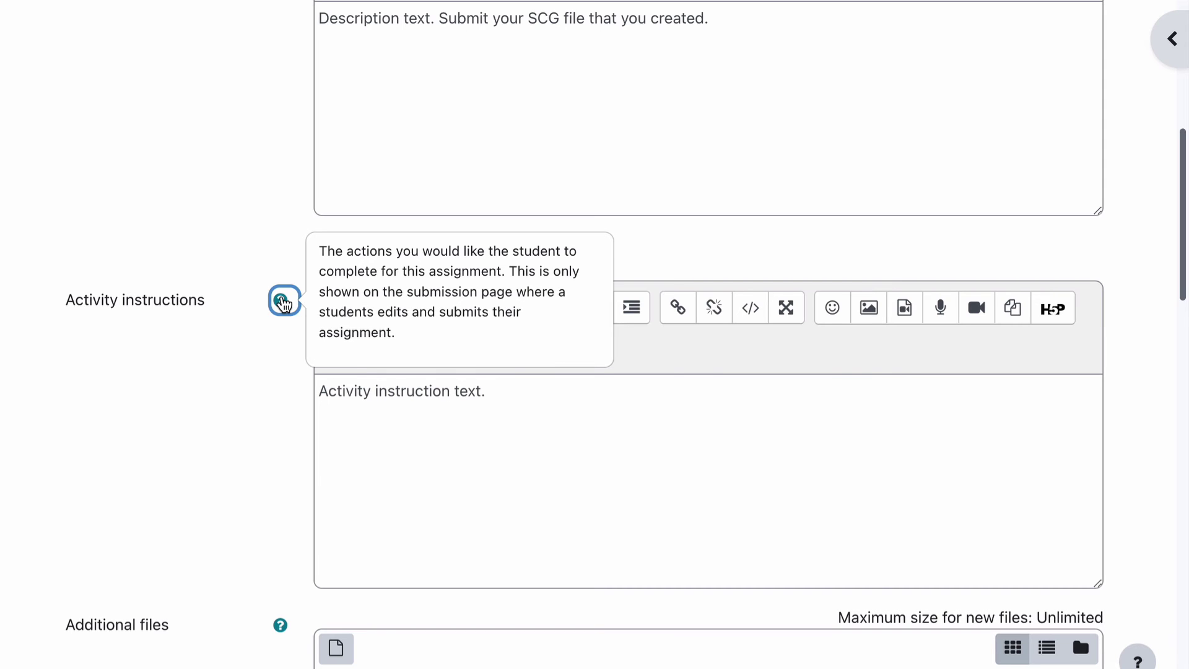
left_click(287, 411)
scroll(254, 476, "up", 2)
scroll(253, 476, "up", 2)
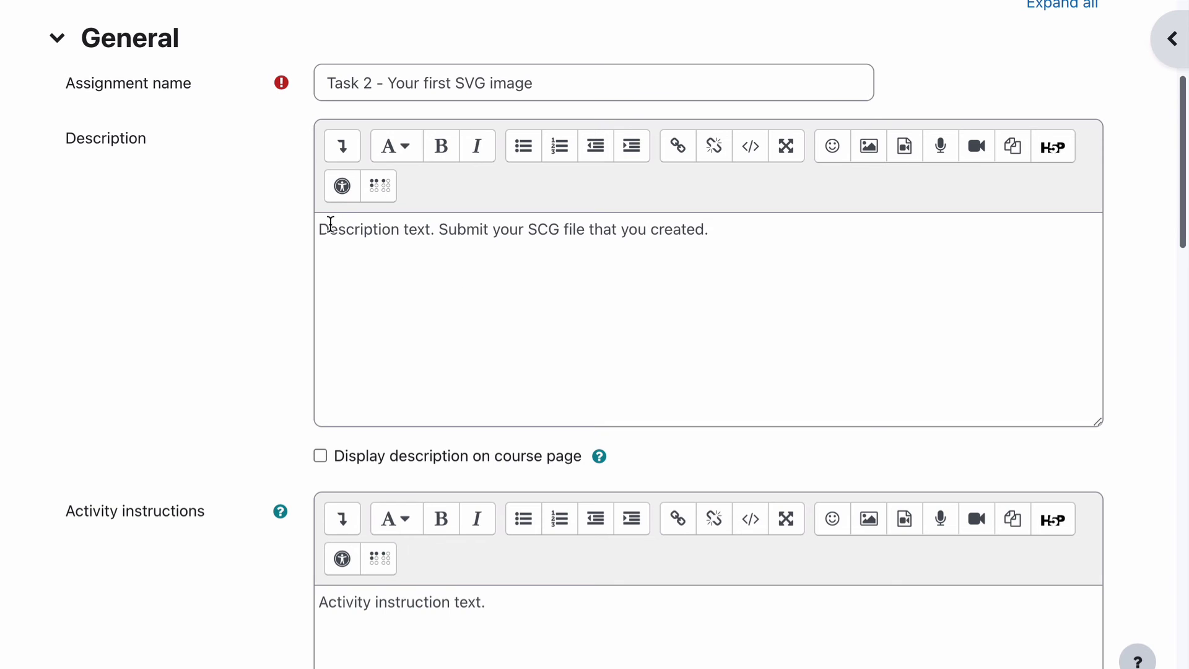
left_click_drag(319, 230, 737, 228)
scroll(186, 254, "down", 3)
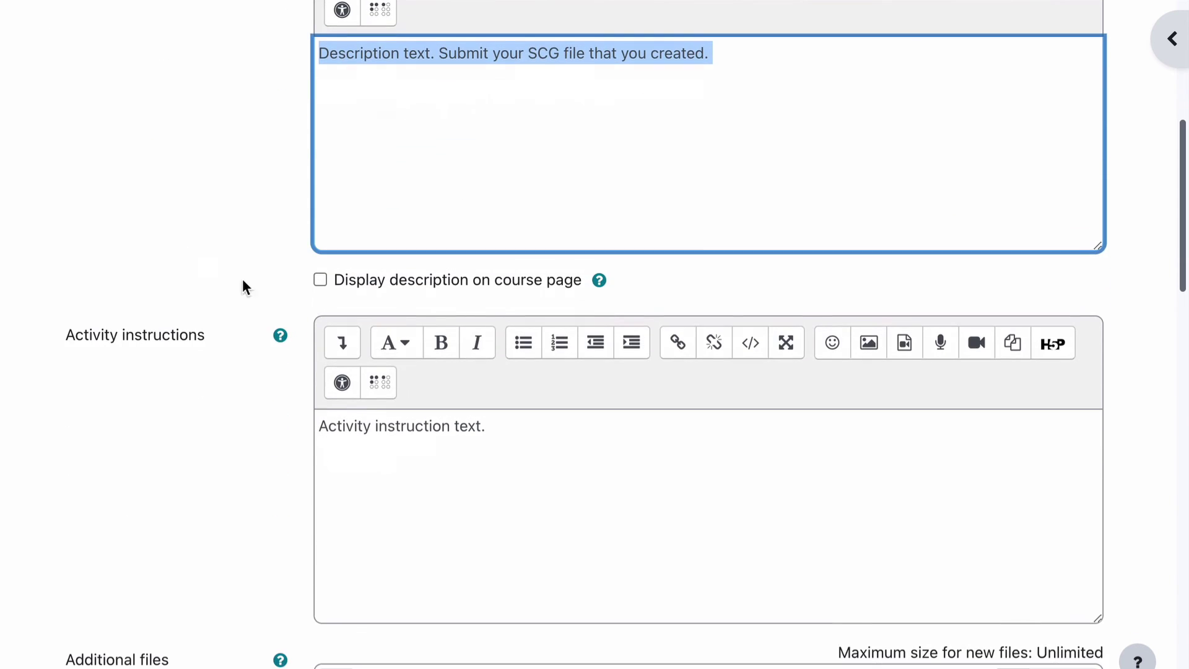
triple_click(369, 421)
left_click(246, 392)
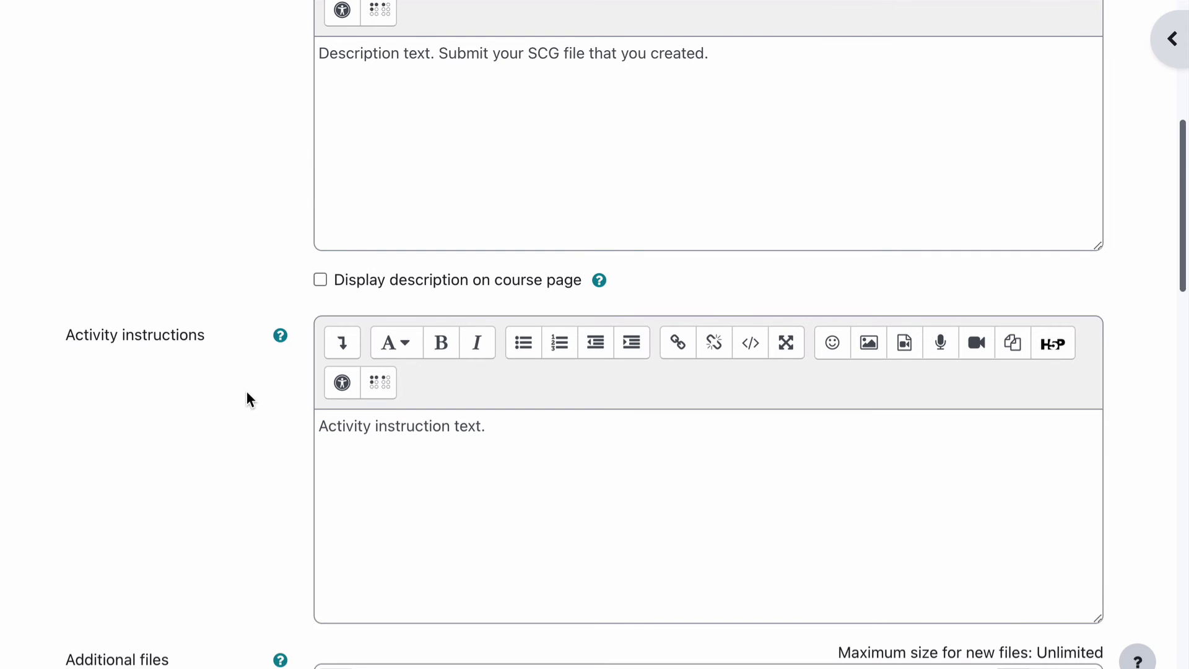
scroll(246, 392, "up", 3)
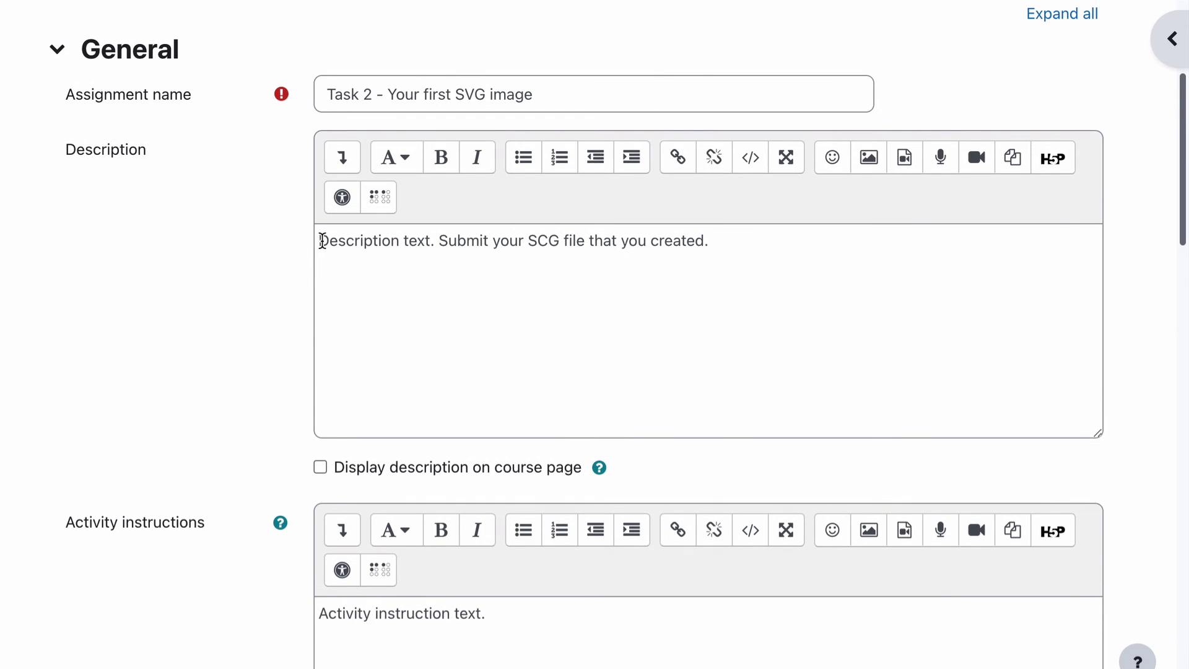
left_click_drag(320, 241, 749, 247)
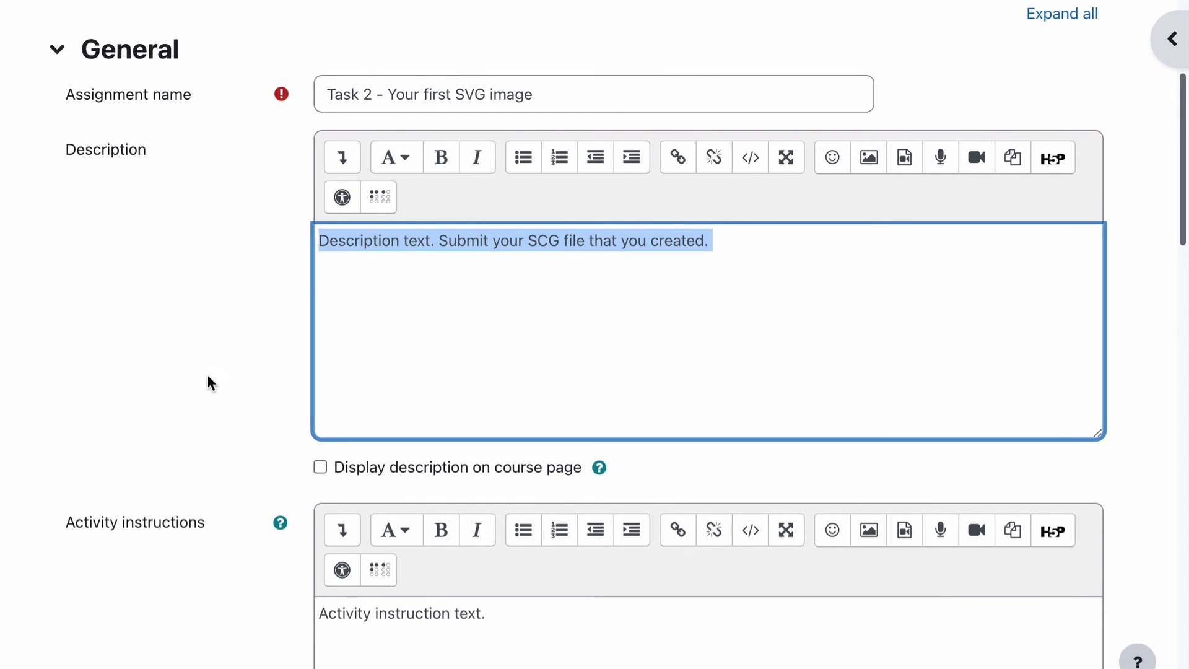
scroll(208, 377, "down", 20)
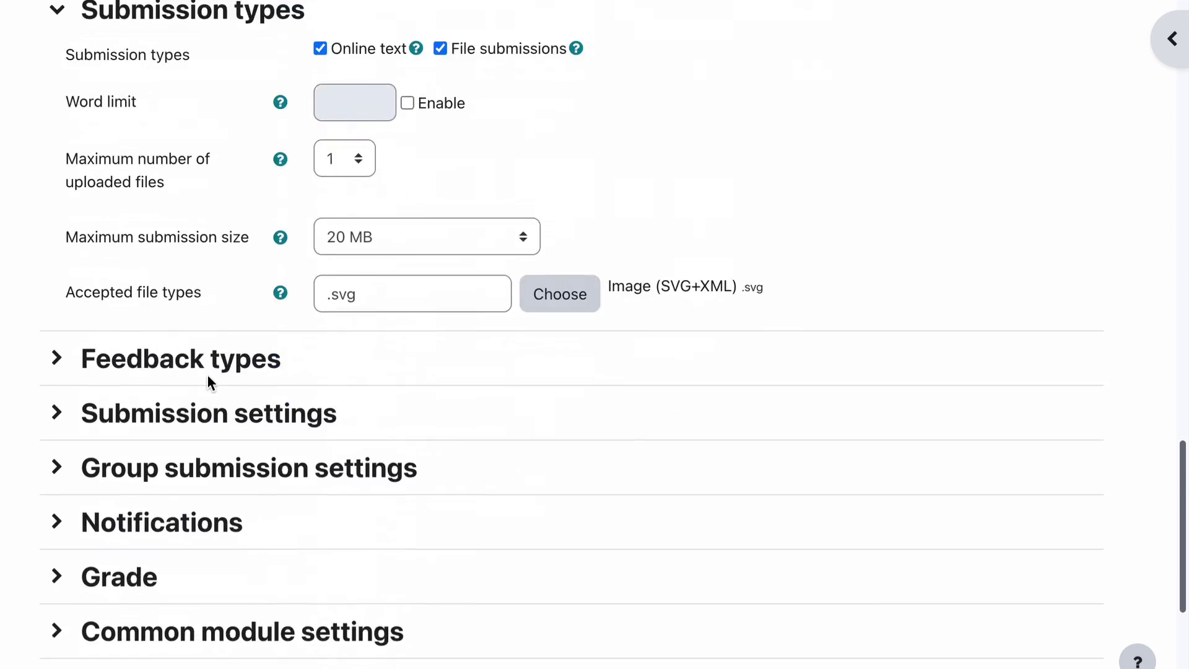
scroll(207, 374, "down", 5)
Save the settings and open Task 2 as the student to review the new description.
left_click(580, 564)
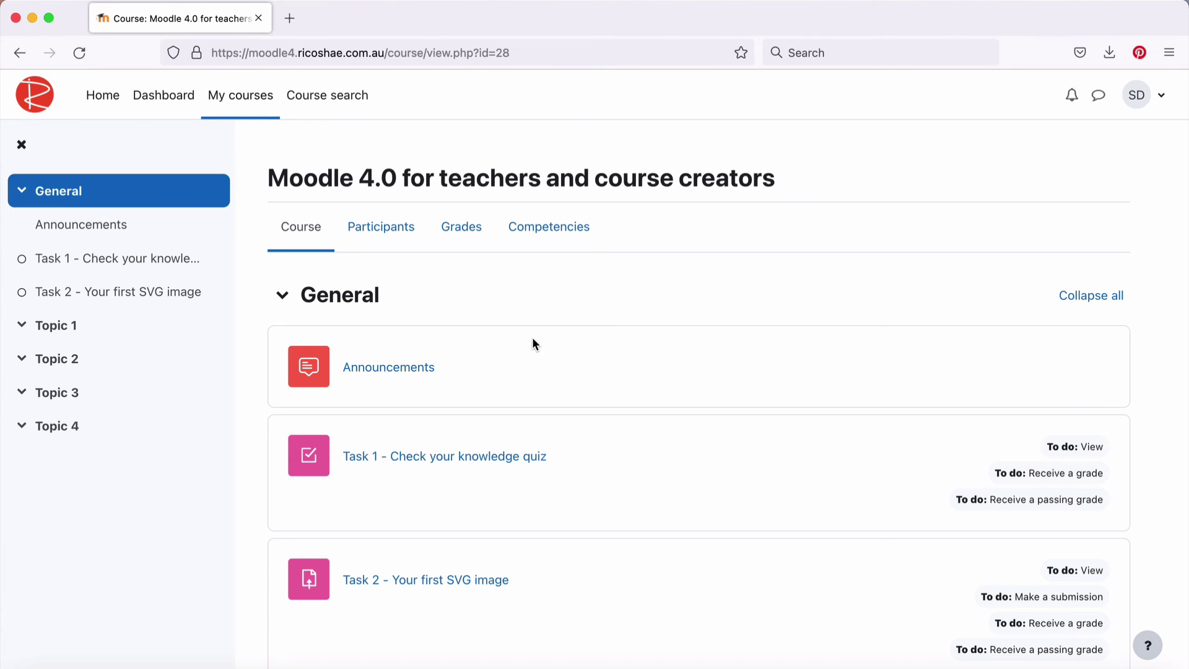
scroll(533, 342, "down", 6)
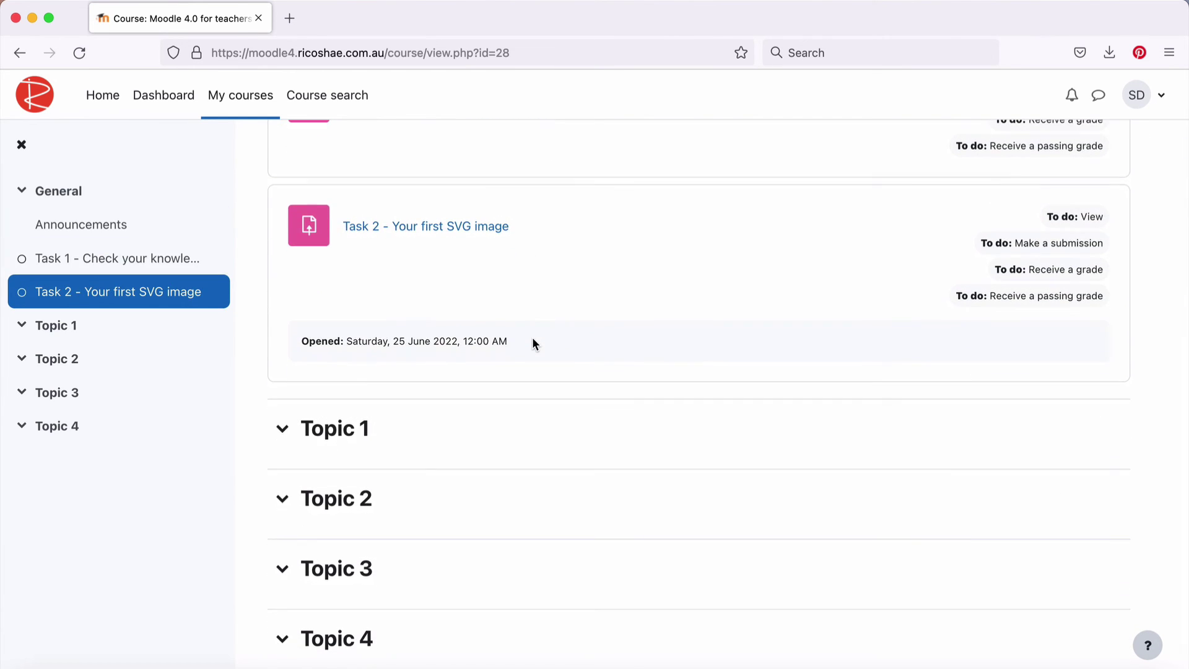
scroll(533, 342, "up", 2)
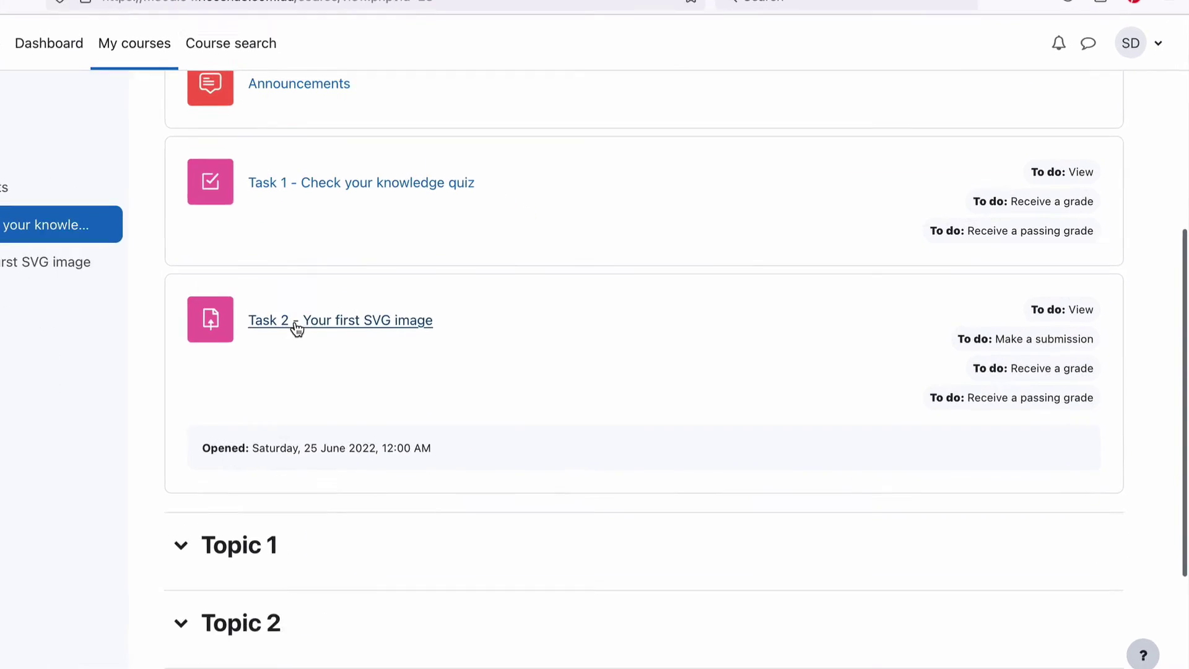
left_click(298, 327)
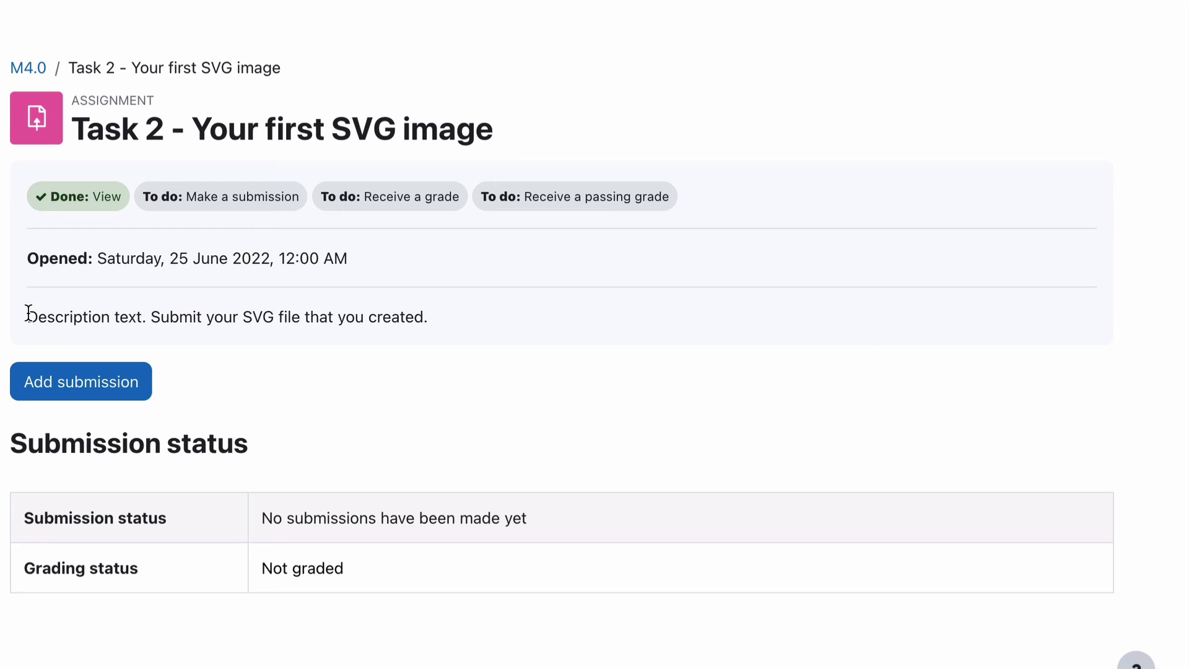
left_click_drag(28, 313, 204, 318)
triple_click(393, 308)
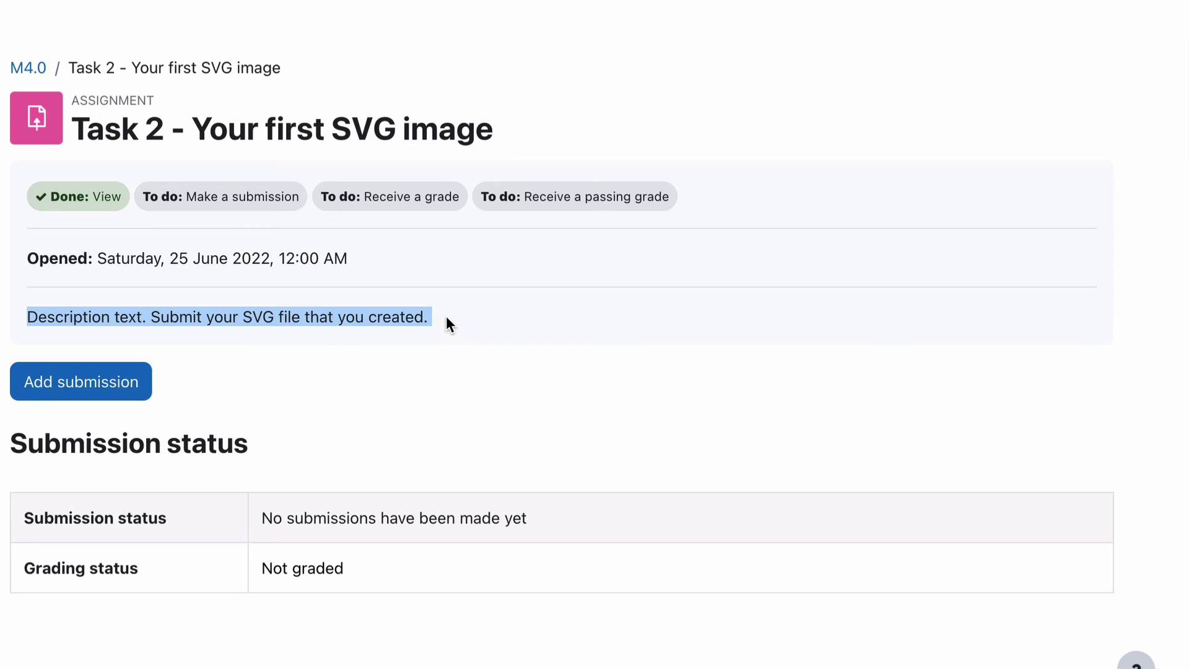
left_click(483, 319)
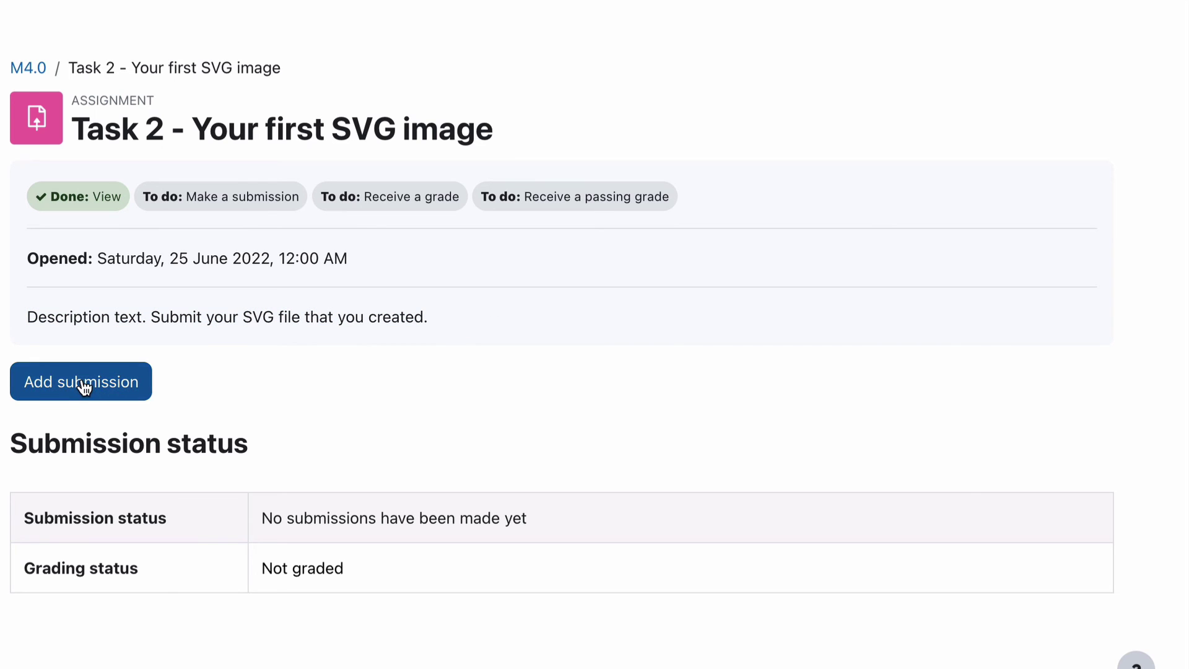
Start a submission, add icon.svg to File submissions and save it as a draft.
left_click(85, 384)
scroll(85, 388, "down", 5)
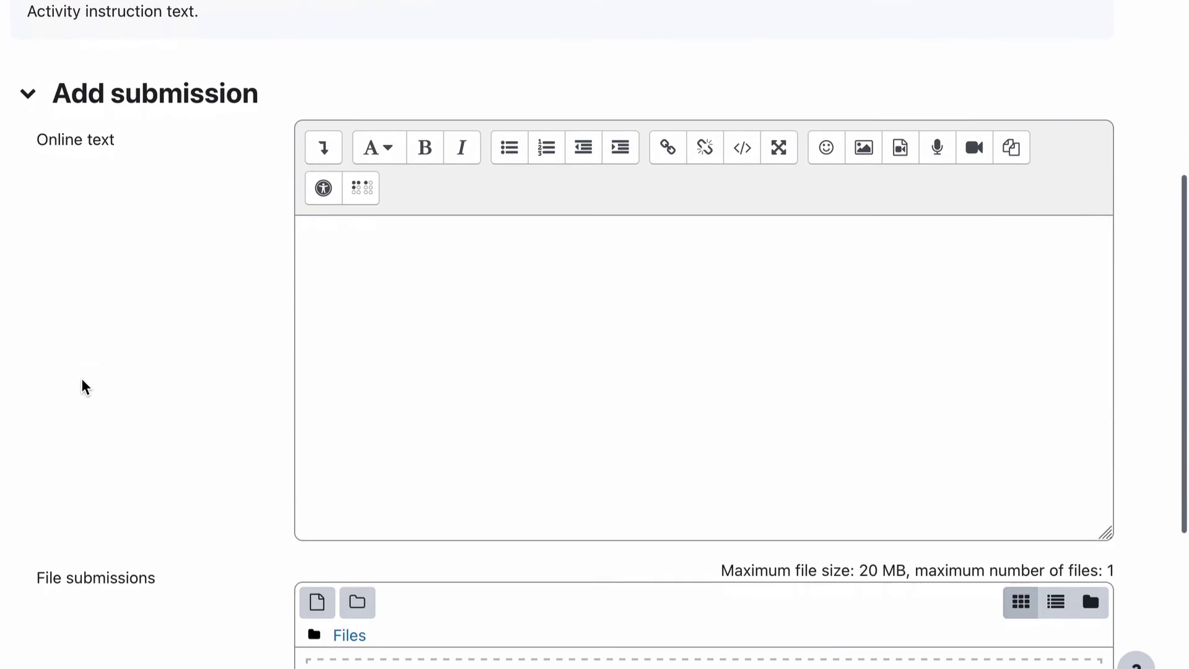
left_click(361, 270)
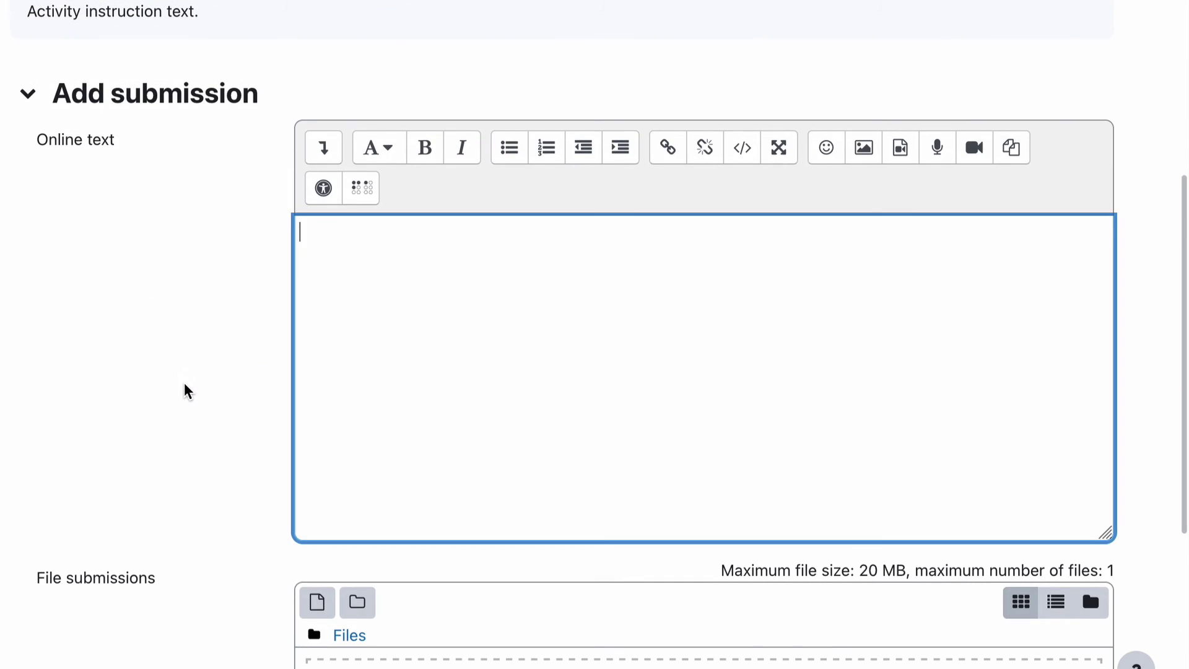
scroll(188, 391, "down", 5)
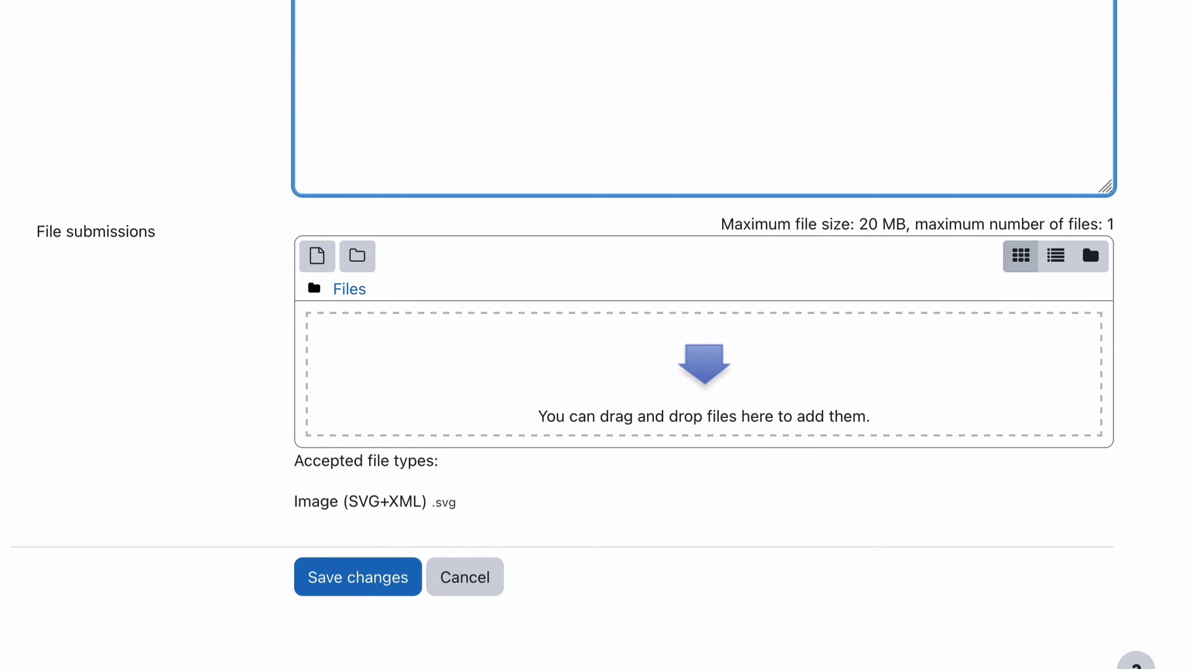
left_click_drag(310, 527, 421, 353)
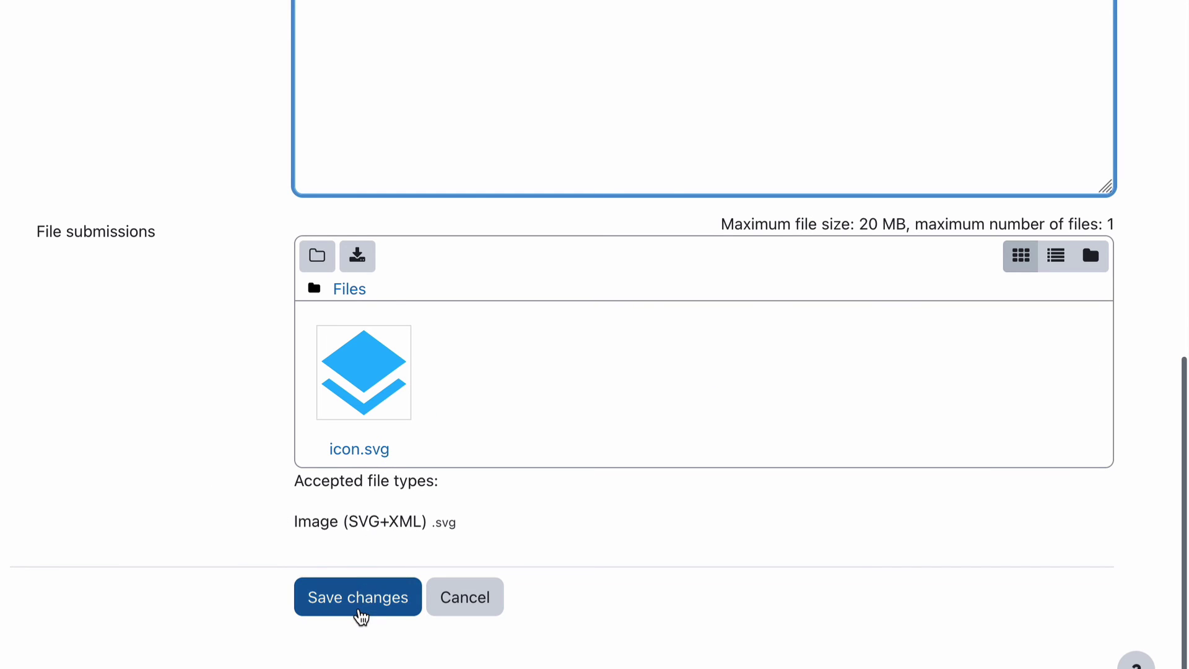
left_click(361, 610)
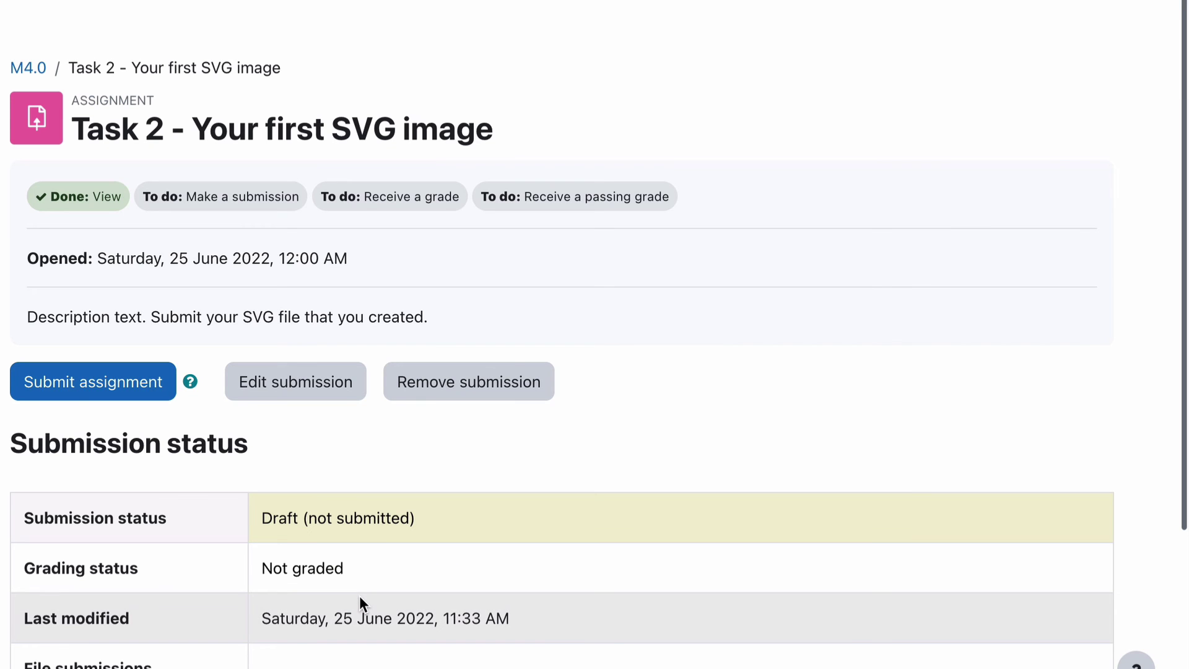
Review the draft submission page and highlight the assignment description sentence.
scroll(361, 642, "down", 3)
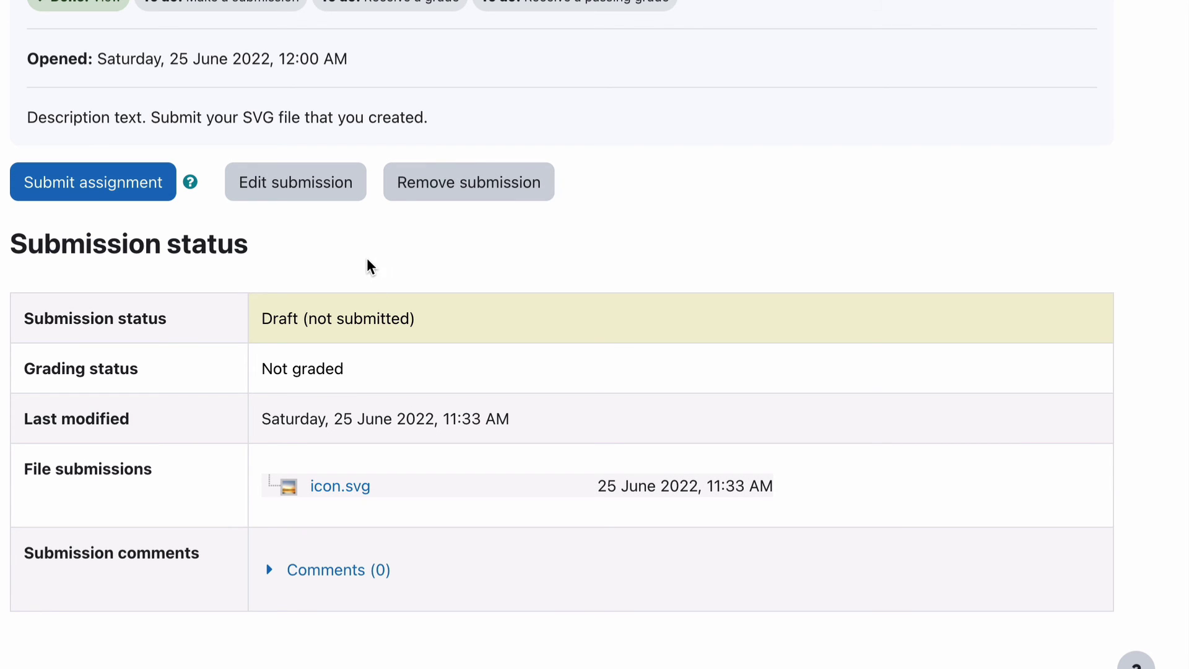
scroll(368, 260, "up", 3)
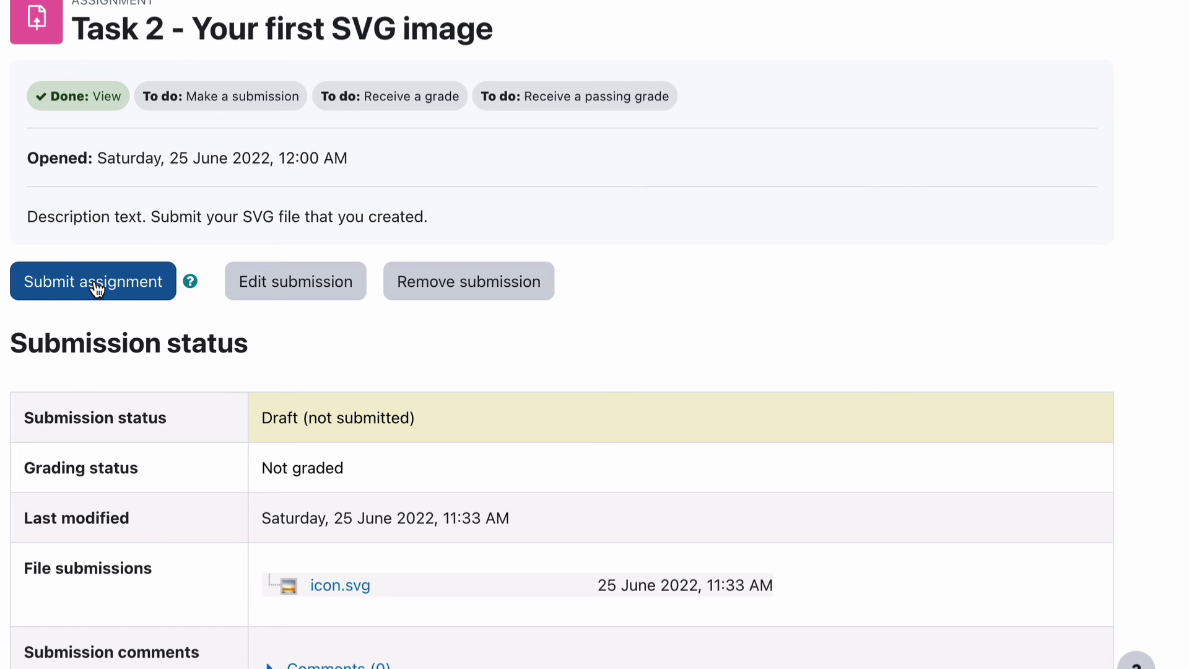
left_click_drag(28, 216, 455, 214)
left_click(467, 206)
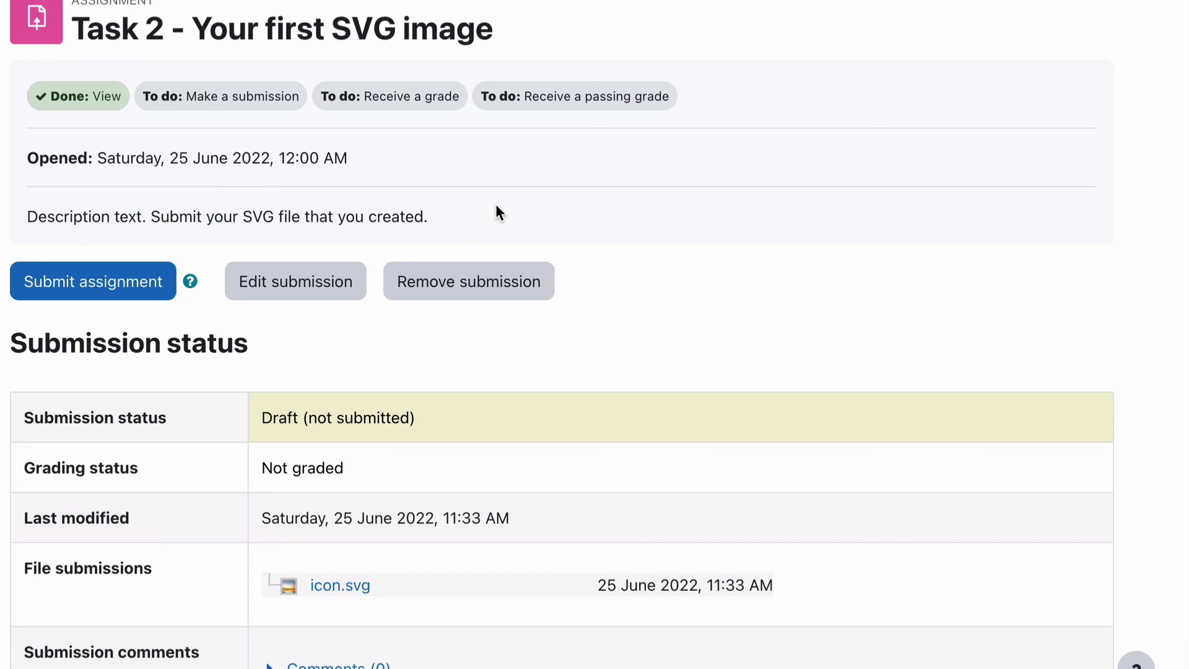
scroll(498, 214, "down", 2)
scroll(465, 220, "up", 2)
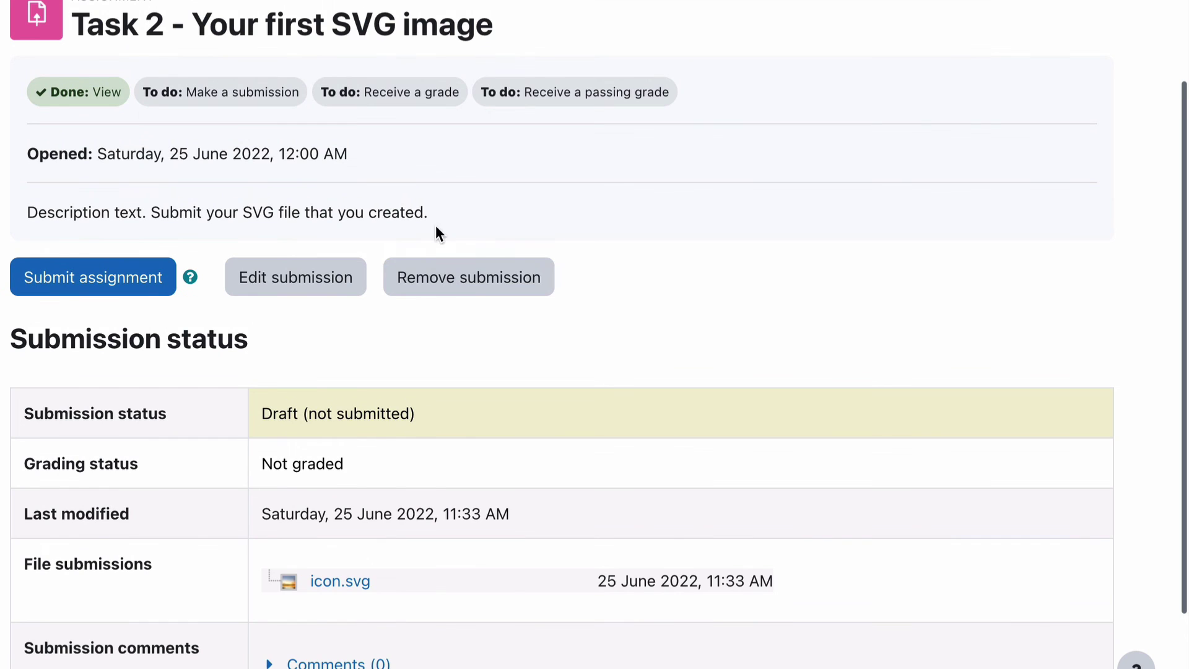
left_click_drag(419, 210, 24, 214)
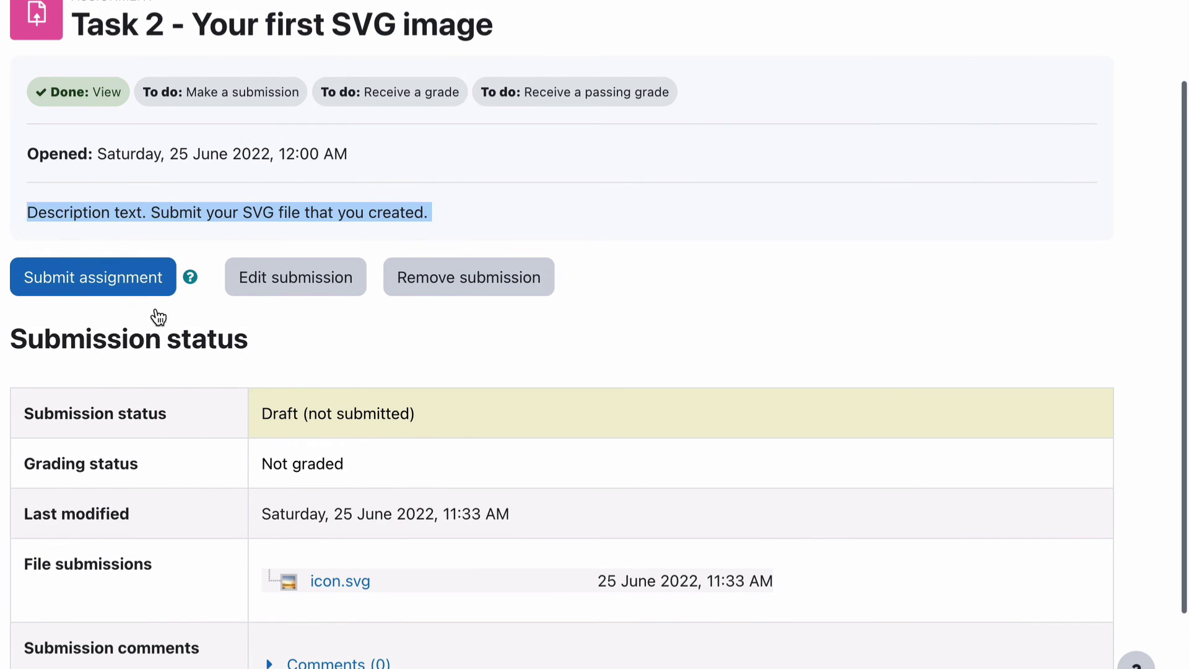
Submit the icon.svg draft for grading, confirming the own-work statement.
left_click(197, 339)
left_click(120, 282)
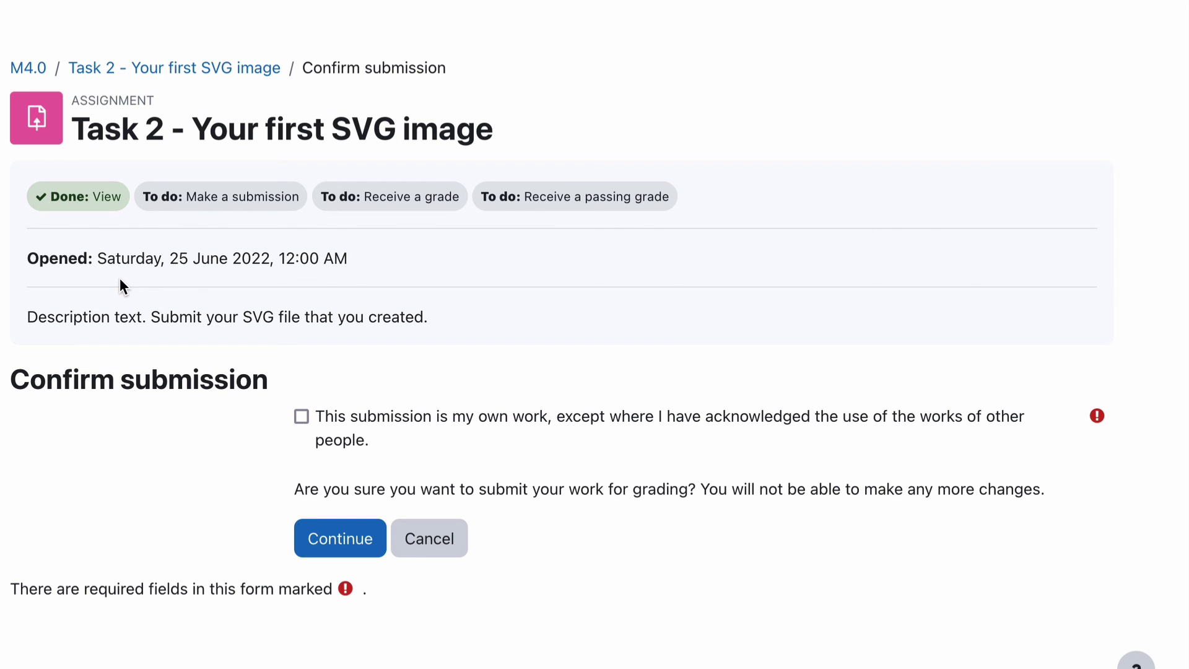
left_click(303, 419)
left_click(332, 548)
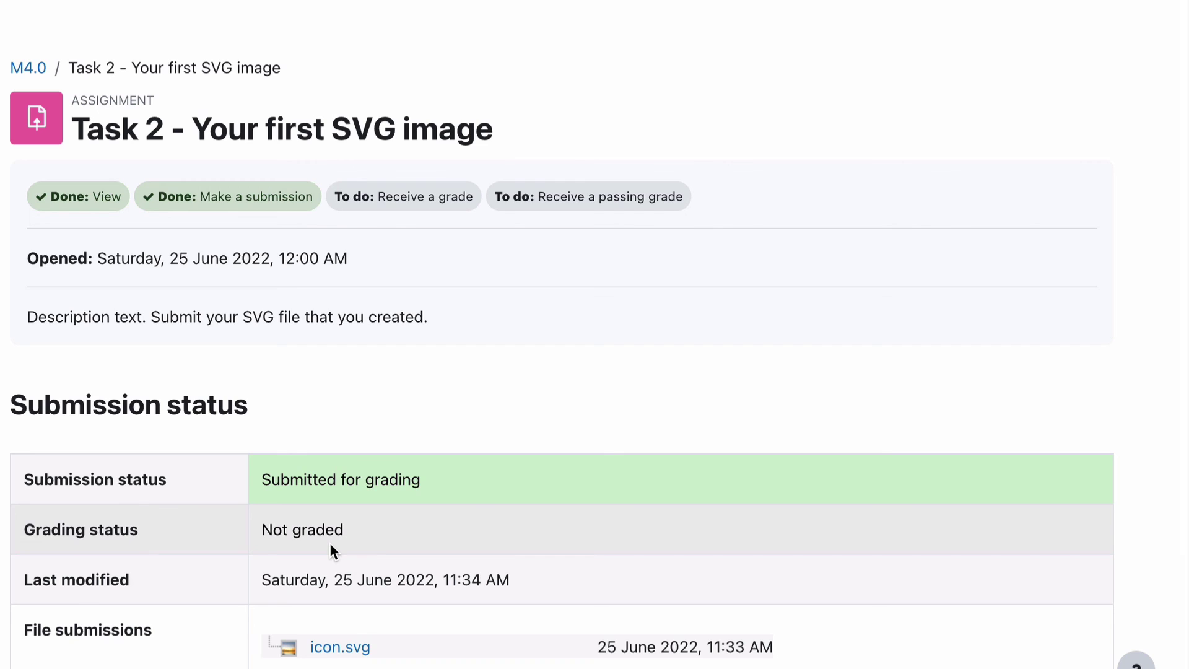
scroll(329, 543, "down", 1)
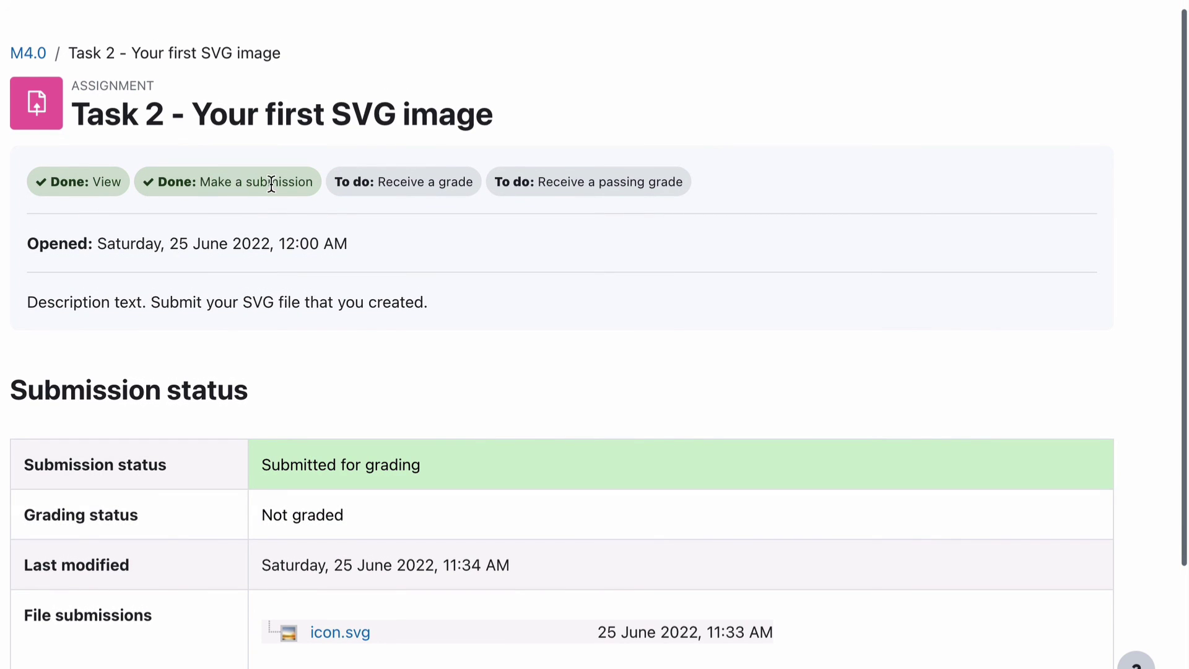
left_click_drag(334, 181, 687, 181)
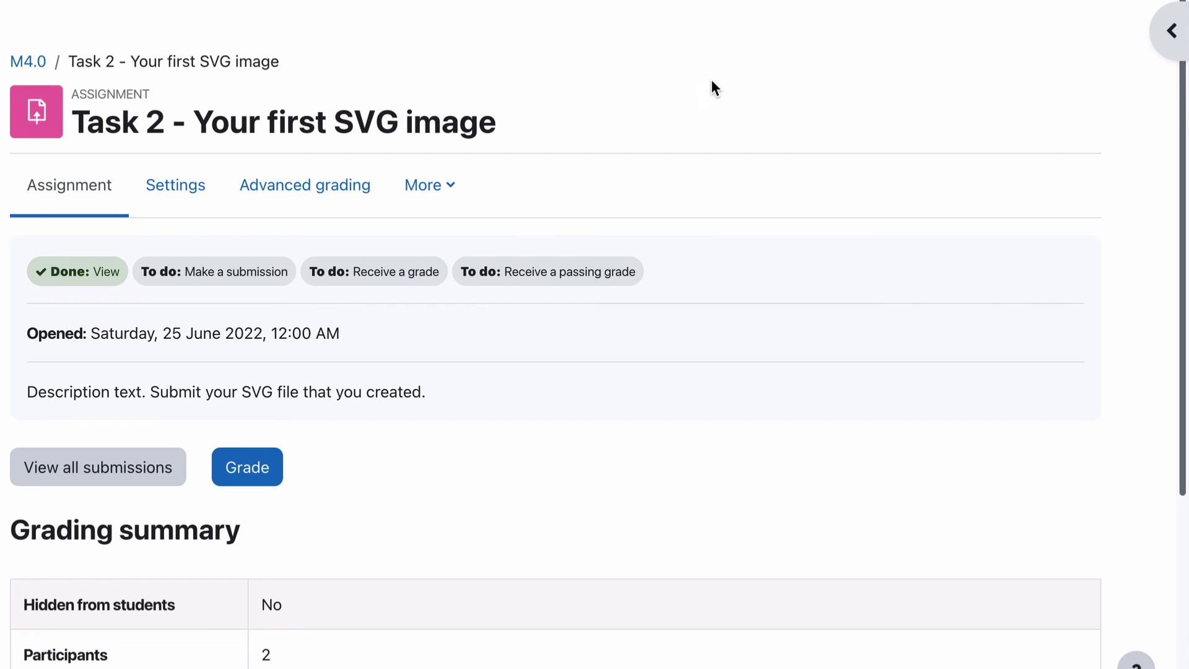
From all Task 2 submissions, open the student's grading page and turn off Notify student.
scroll(712, 83, "down", 3)
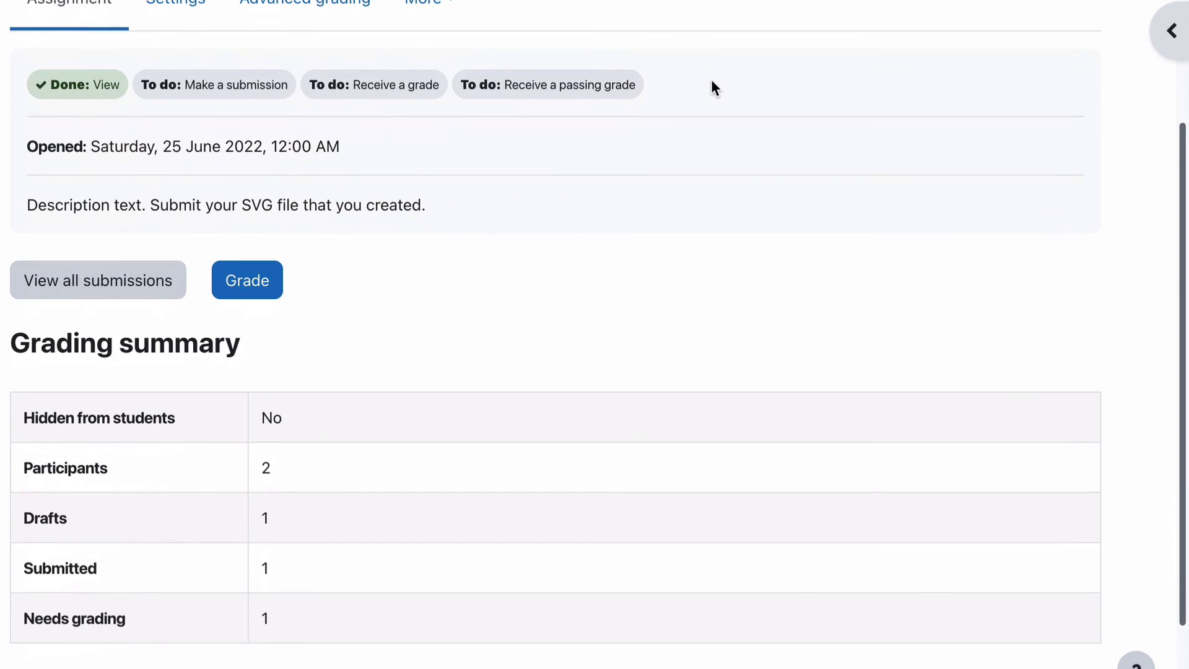
scroll(712, 81, "down", 2)
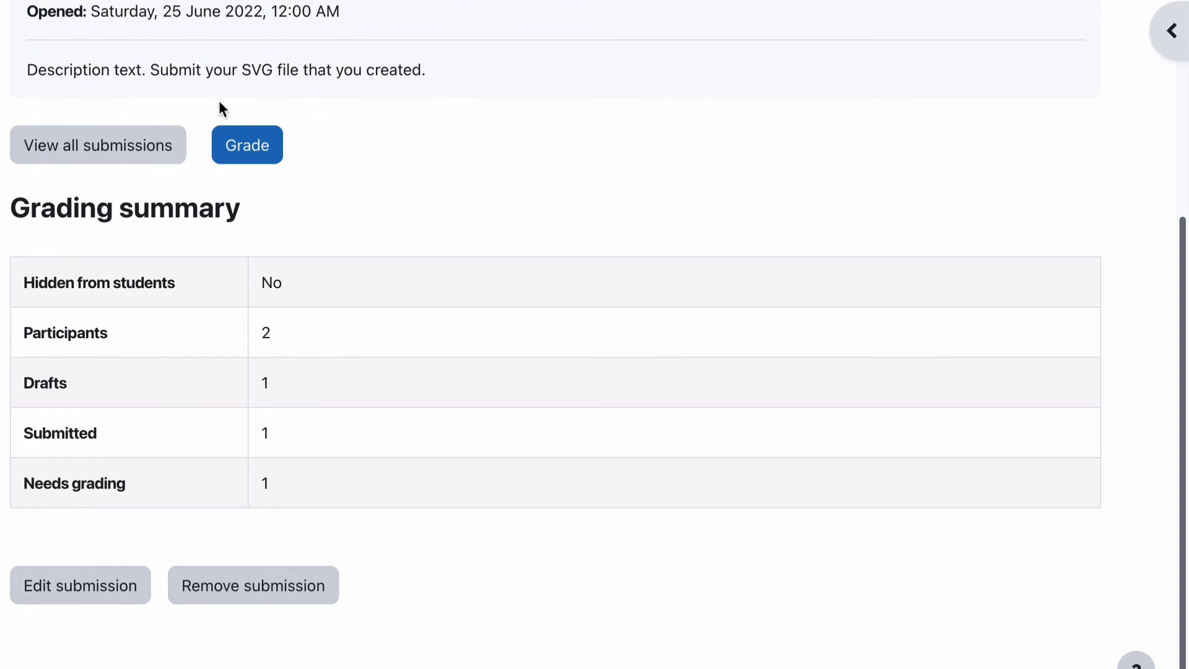
left_click(97, 147)
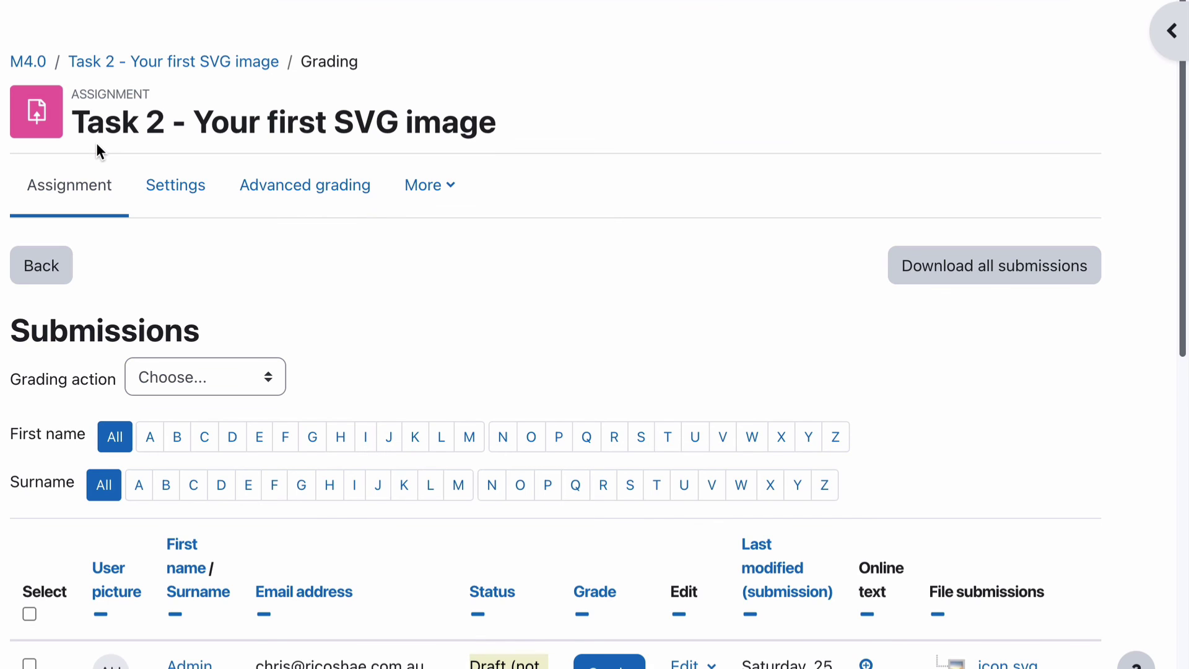
scroll(95, 143, "down", 5)
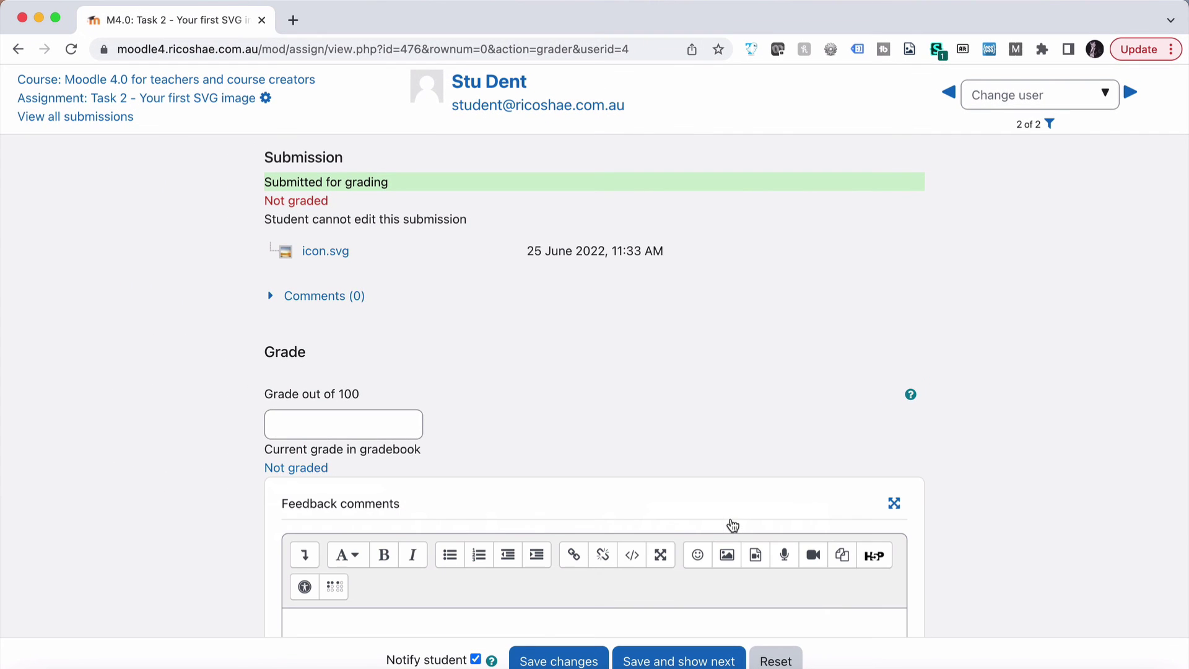
scroll(182, 471, "down", 3)
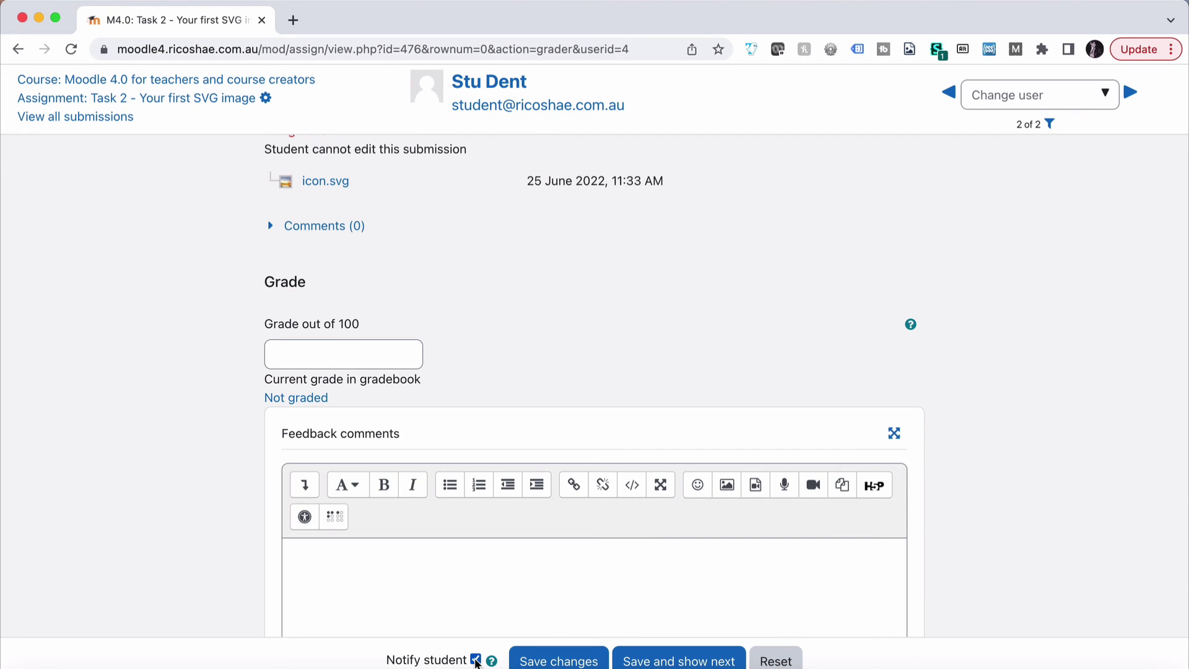
left_click(475, 659)
scroll(161, 394, "up", 2)
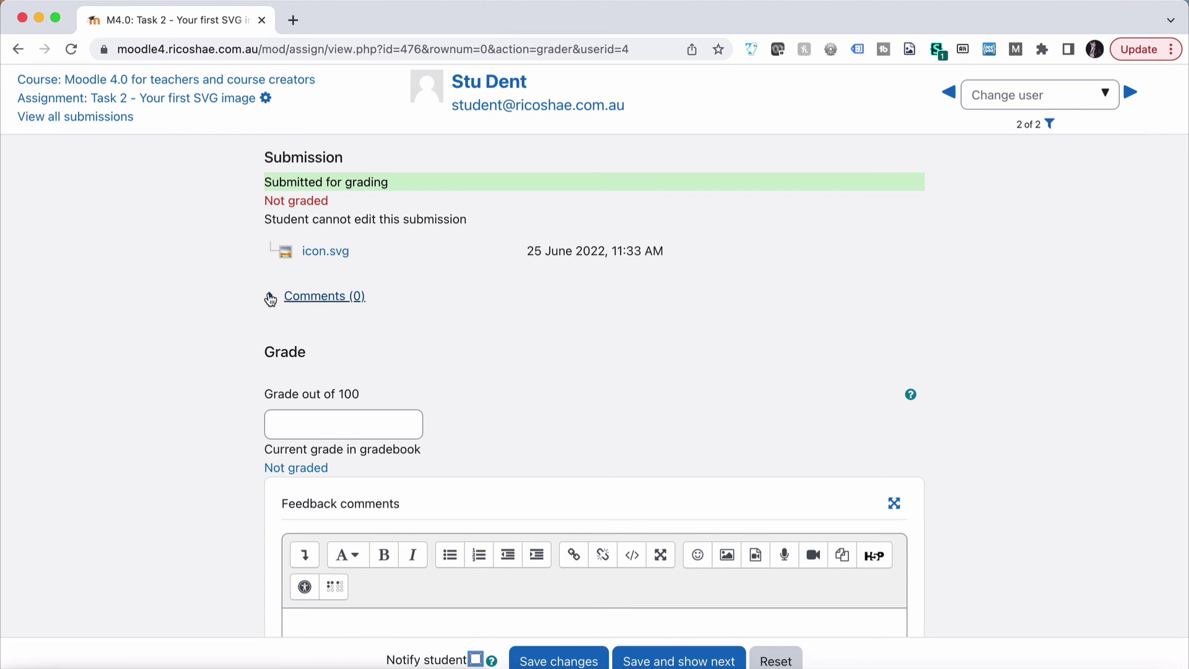
Expand the submission comments and enter a grade of 100.
left_click(271, 297)
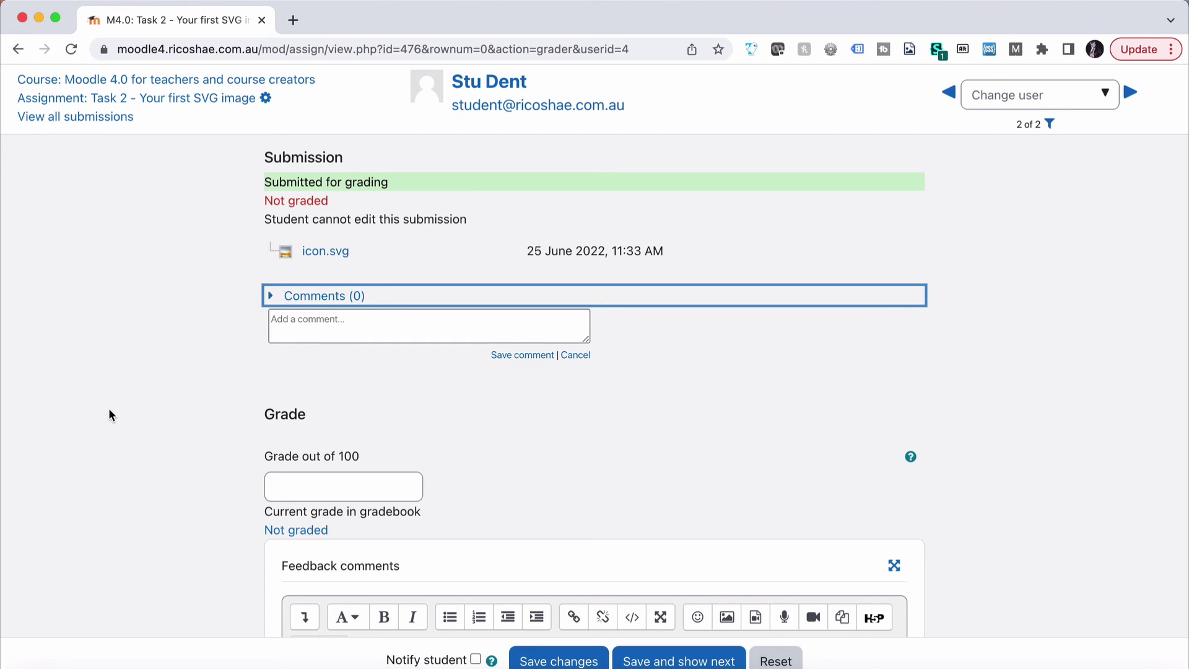
scroll(186, 403, "down", 3)
left_click(296, 369)
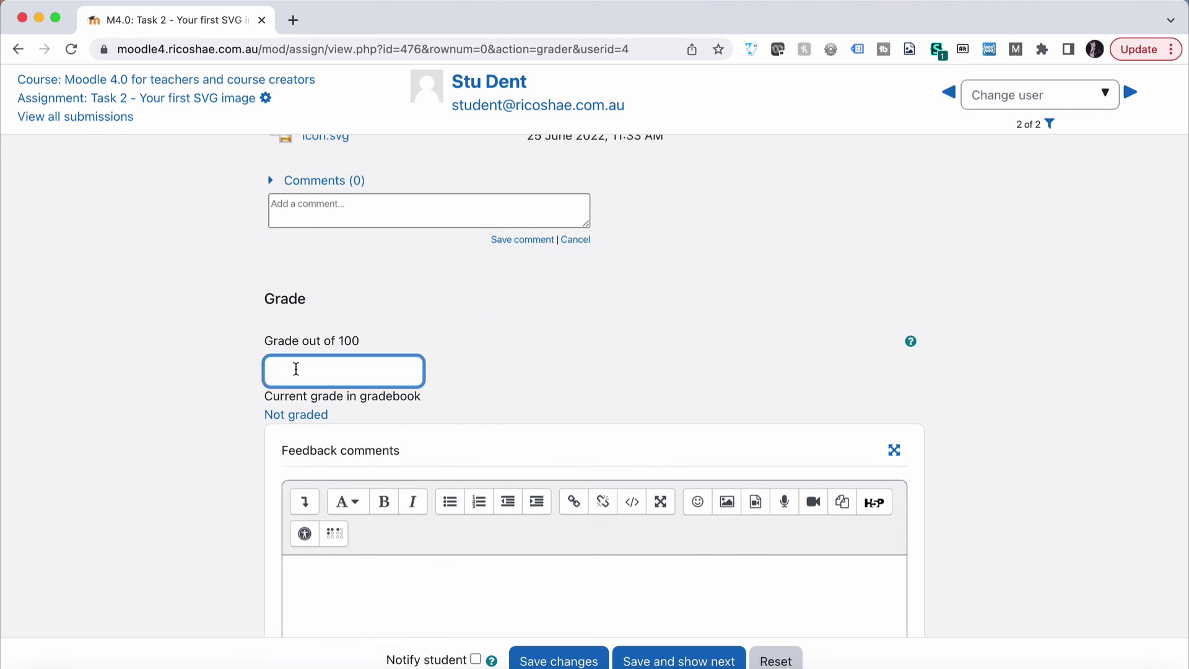
type("100")
Add the feedback comment 'Great work.' and save the grade.
scroll(209, 416, "down", 1)
scroll(210, 416, "down", 1)
scroll(210, 416, "up", 3)
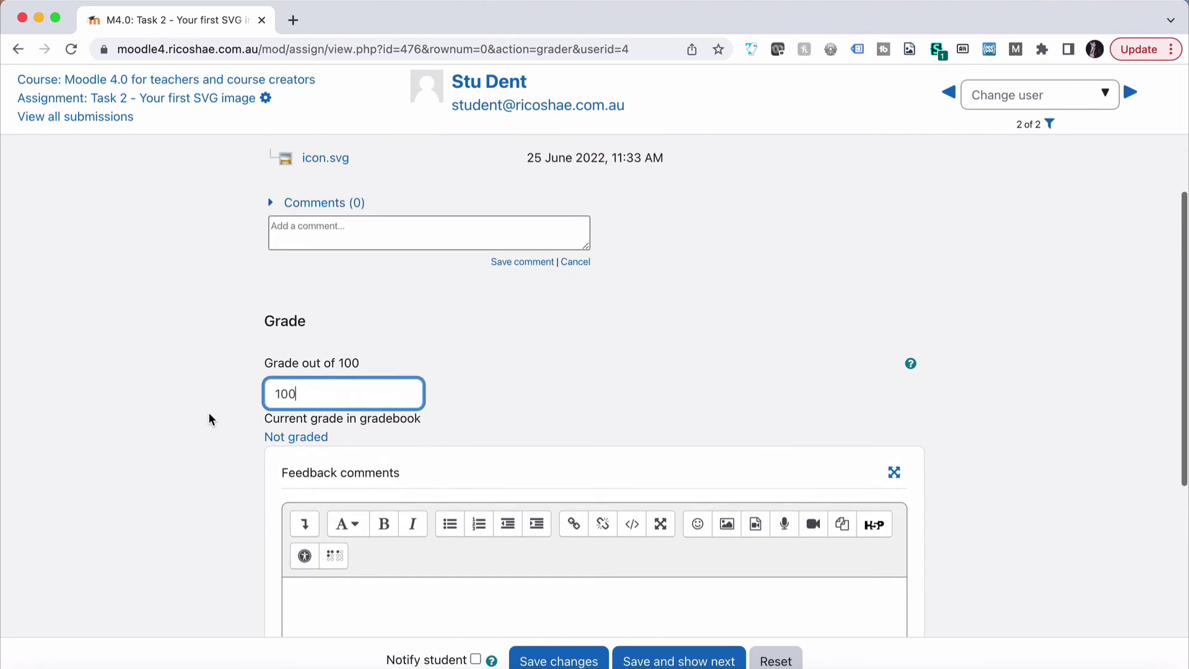
scroll(285, 428, "down", 5)
left_click(358, 433)
type("Great work.")
scroll(239, 446, "down", 2)
left_click(475, 658)
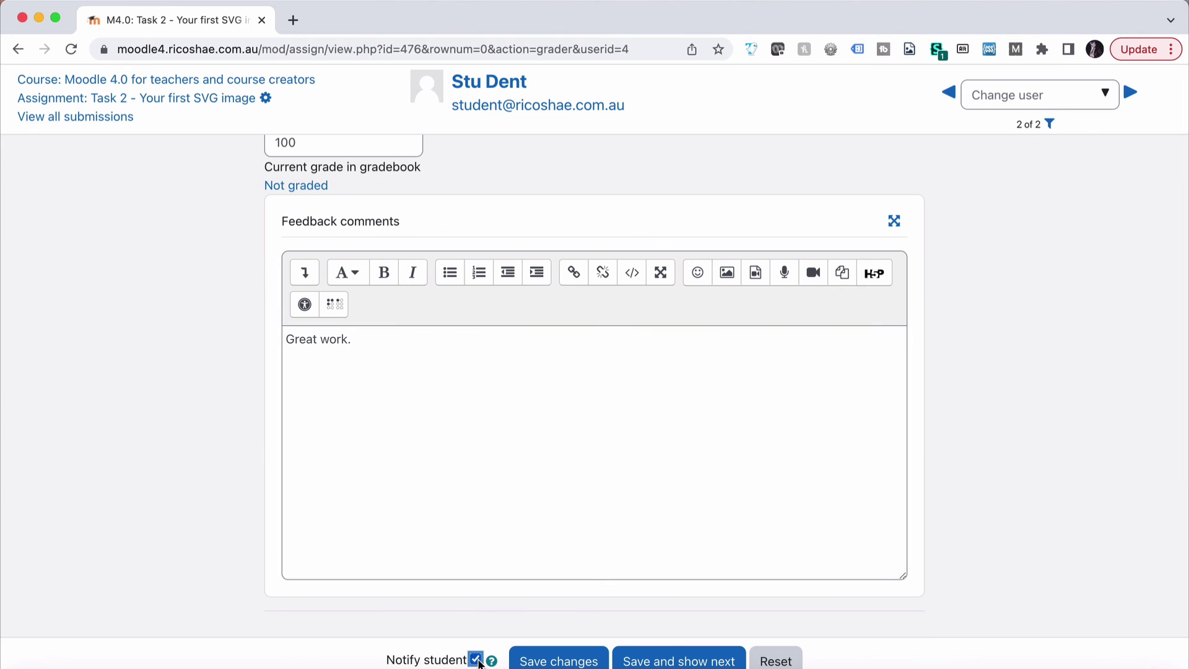
left_click(554, 662)
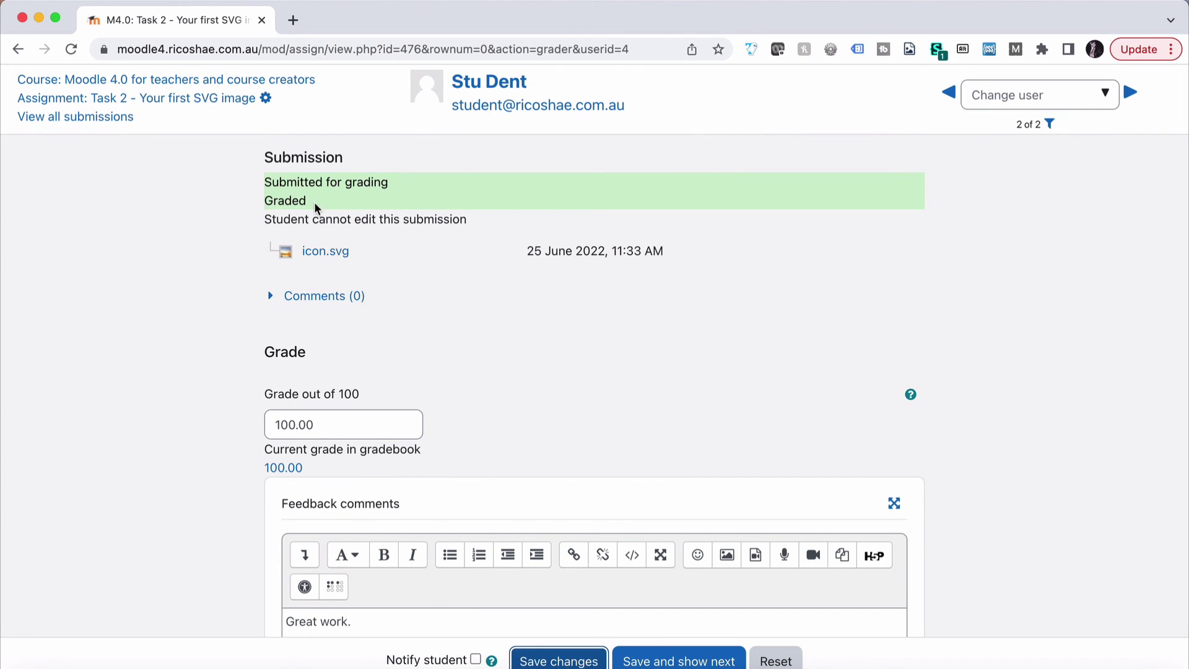
Reload the student's Task 2 page and confirm the Receive a grade badge shows Done.
key("super+Tab")
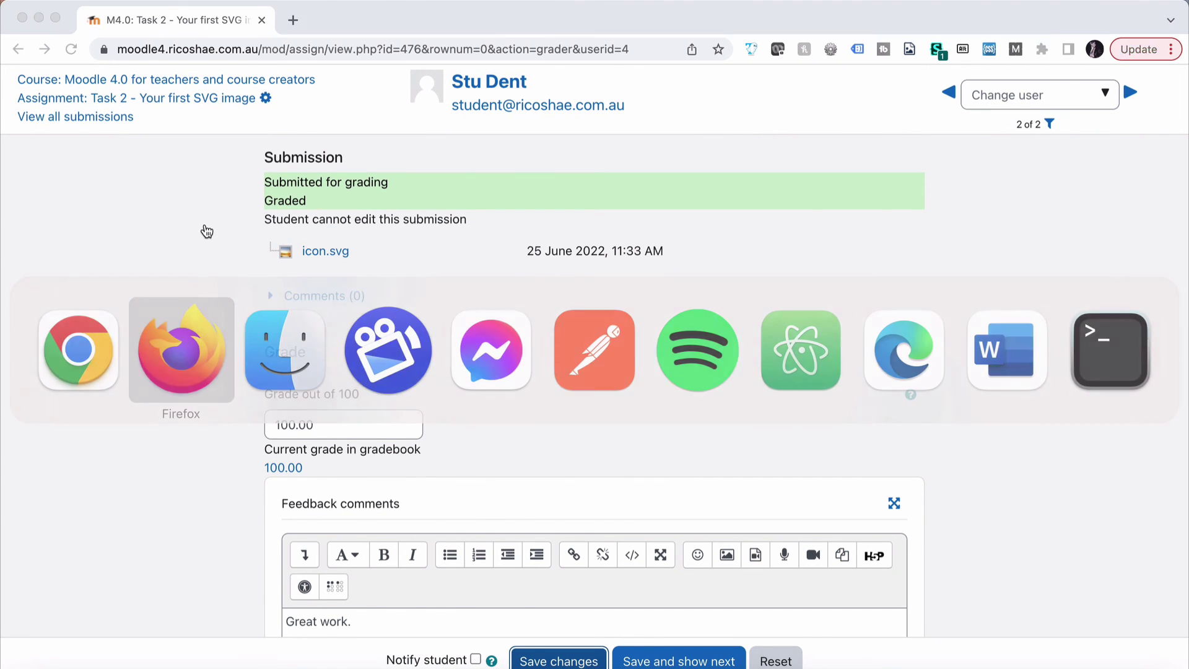
key("super+r")
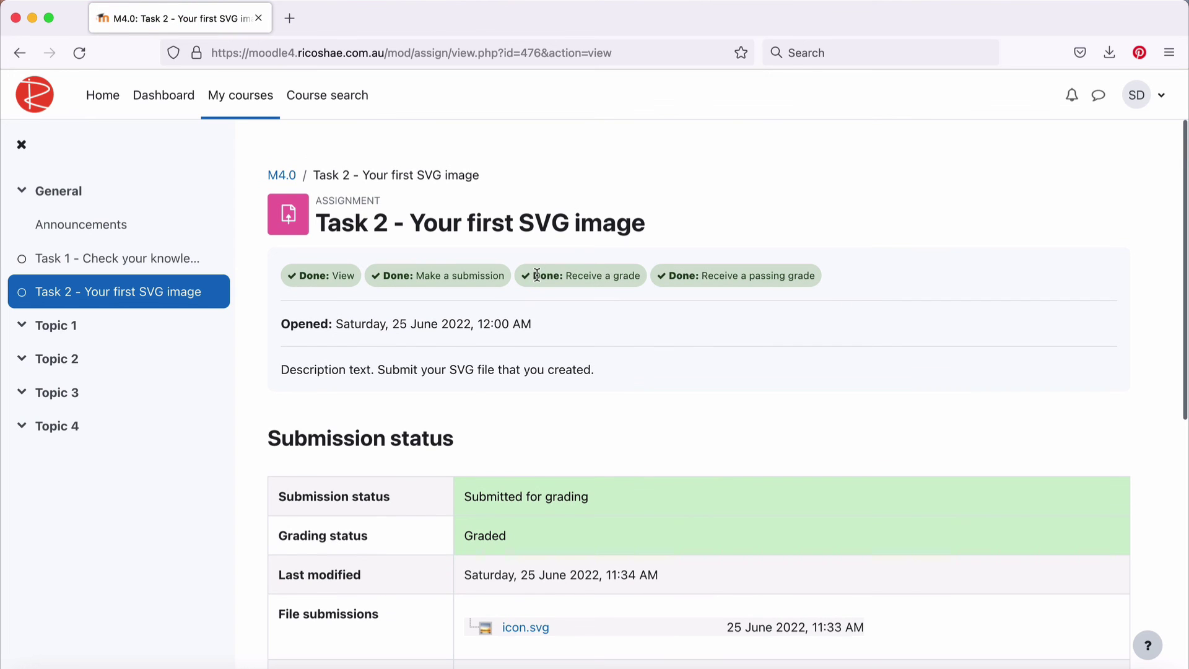
left_click_drag(528, 273, 828, 278)
In the Feedback section, check the 'Great work.' comment and the 100.00 / 100.00 grade.
scroll(723, 365, "down", 1)
scroll(723, 367, "down", 3)
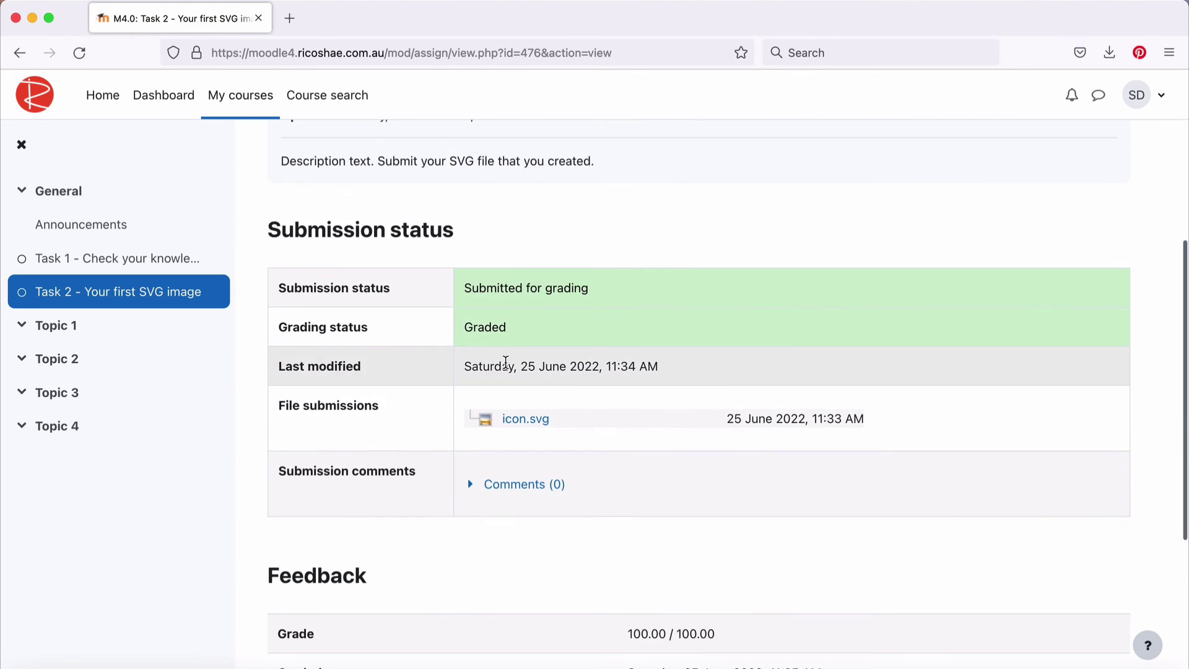
scroll(485, 363, "down", 1)
scroll(484, 365, "down", 3)
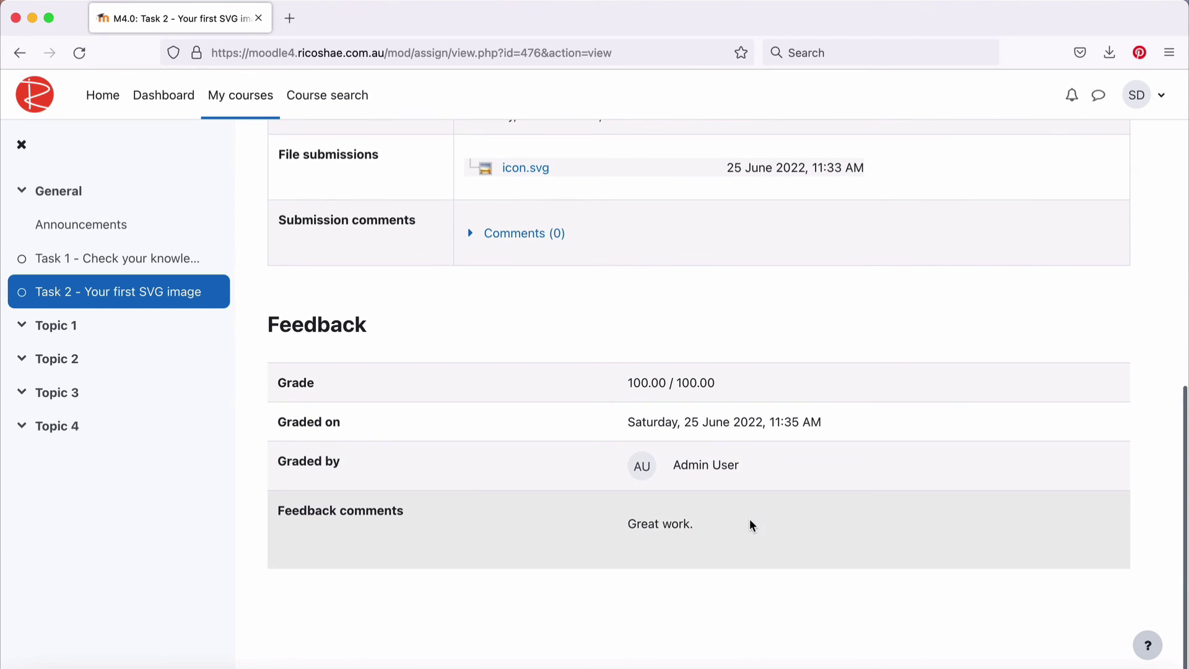
left_click_drag(724, 526, 601, 525)
left_click(579, 328)
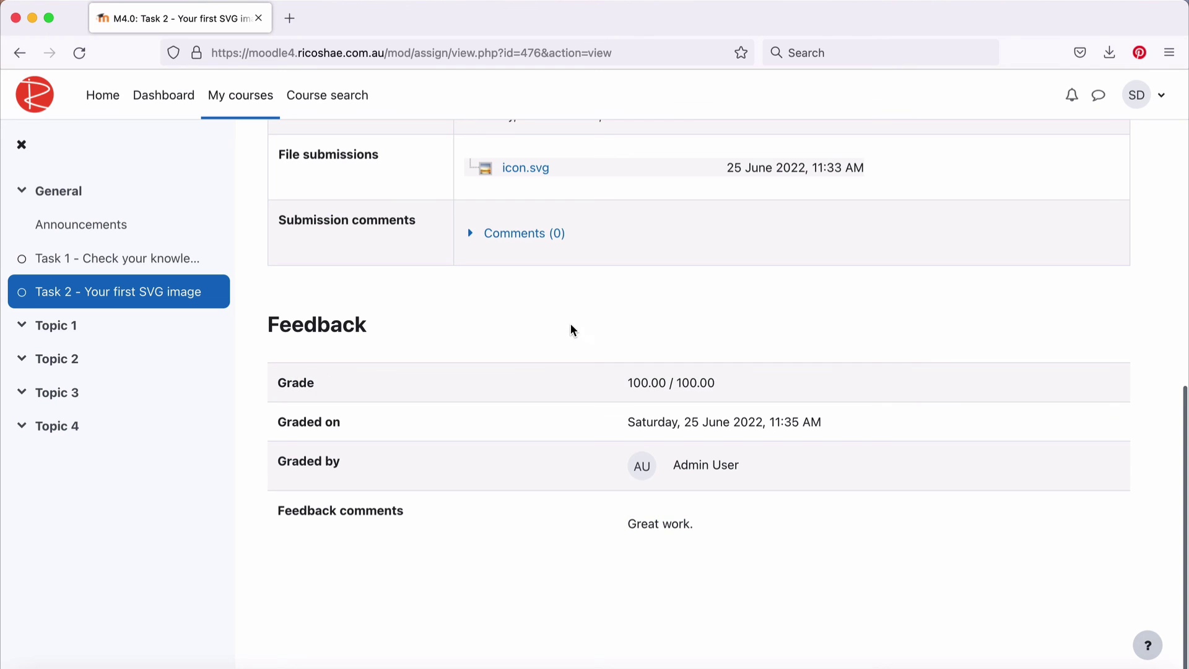
left_click_drag(626, 382, 731, 382)
left_click(701, 315)
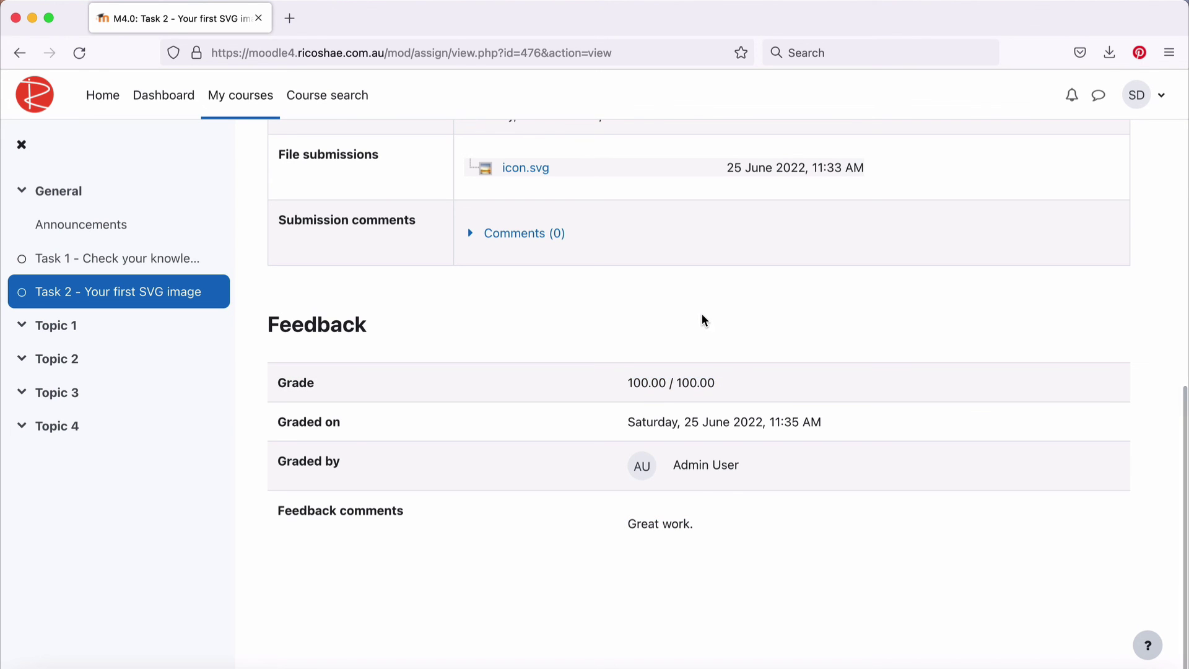
scroll(701, 314, "up", 10)
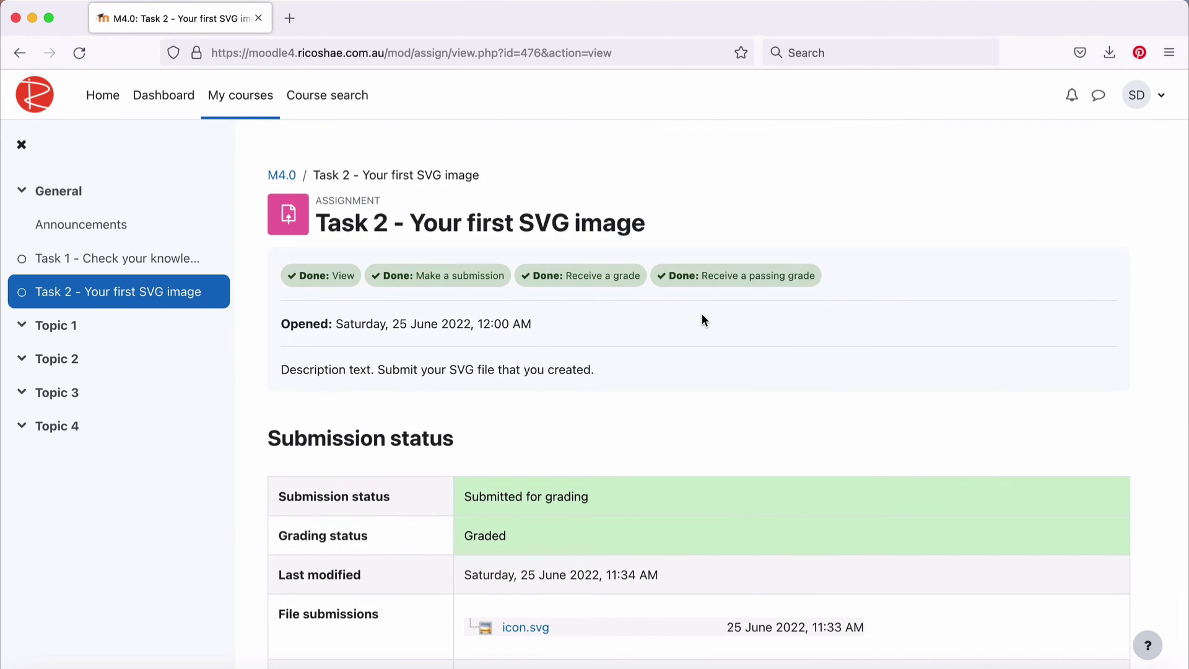